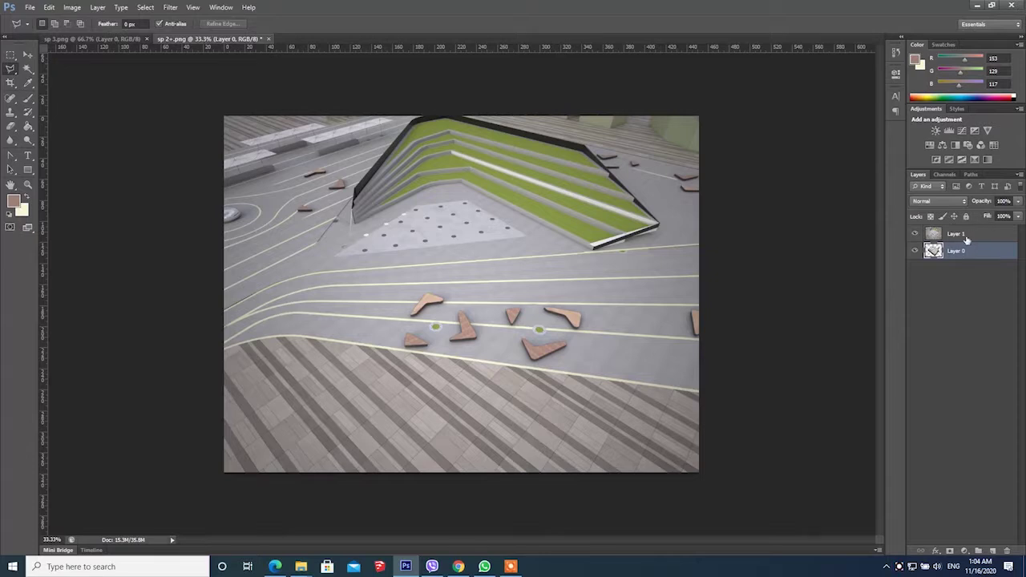
- Duplicate Layer 1 within the same document and hide the original Layer 1
{"action": "left_click", "coordinate": [965, 234]}
{"action": "right_click", "coordinate": [997, 233]}
{"action": "left_click", "coordinate": [922, 222]}
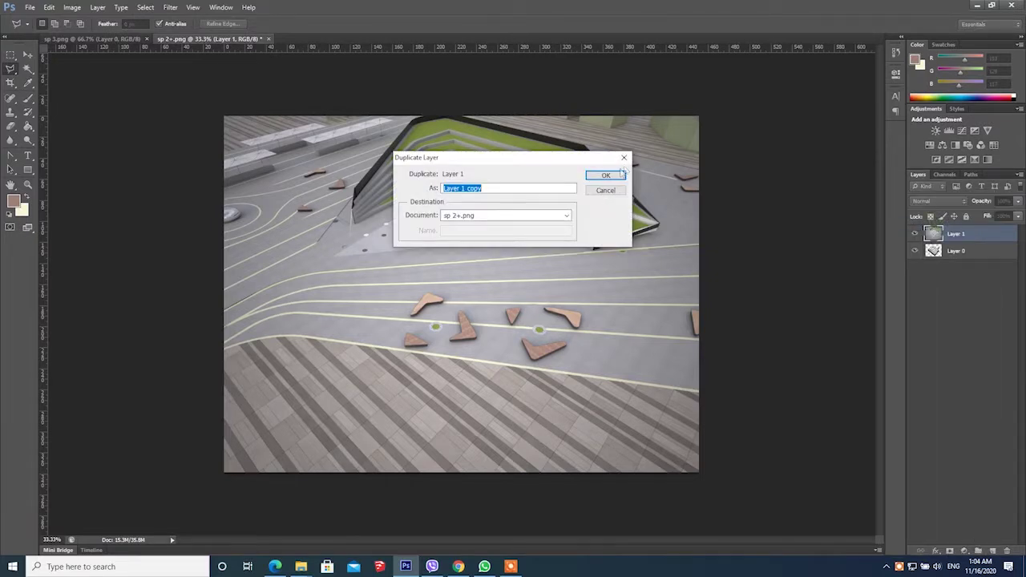
{"action": "left_click", "coordinate": [605, 172]}
{"action": "left_click", "coordinate": [914, 249]}
{"action": "left_click", "coordinate": [1017, 200]}
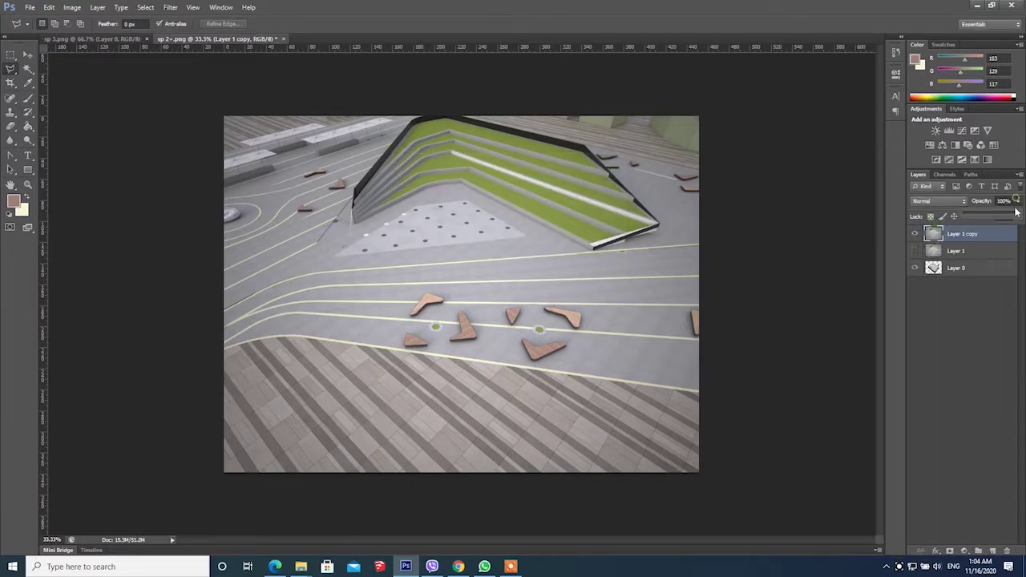
{"action": "left_click_drag", "start_coordinate": [999, 214], "coordinate": [991, 214]}
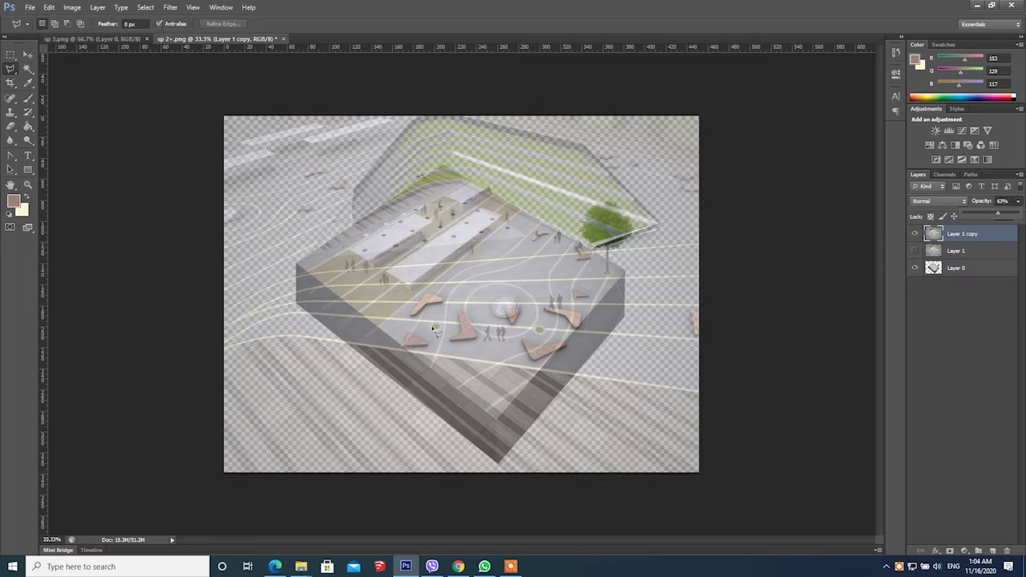
{"action": "left_click", "coordinate": [297, 265]}
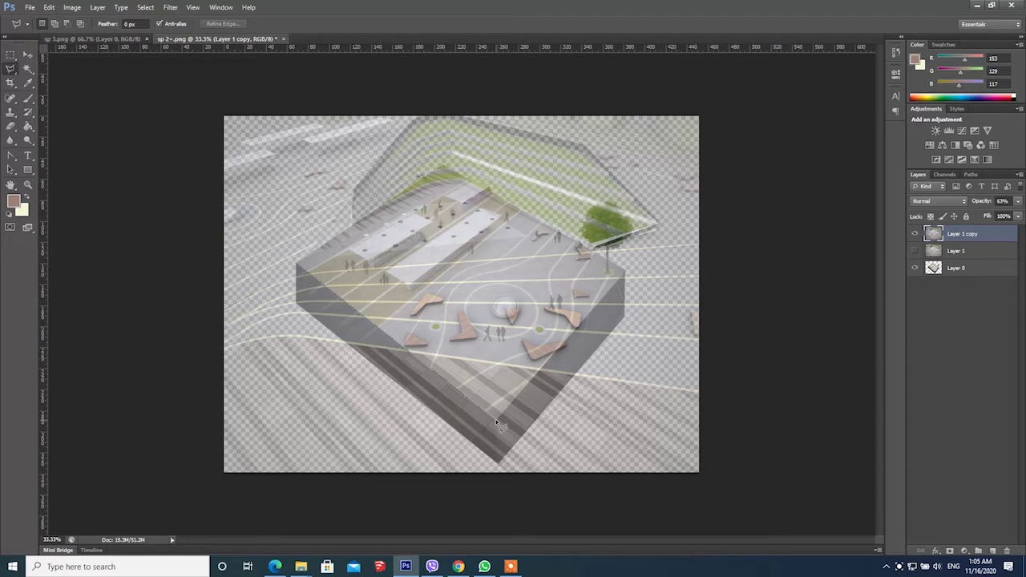
{"action": "left_click", "coordinate": [497, 420]}
{"action": "left_click", "coordinate": [499, 465]}
{"action": "left_click", "coordinate": [298, 308]}
{"action": "left_click", "coordinate": [296, 267]}
{"action": "left_click", "coordinate": [444, 171]}
{"action": "key", "text": "Escape"}
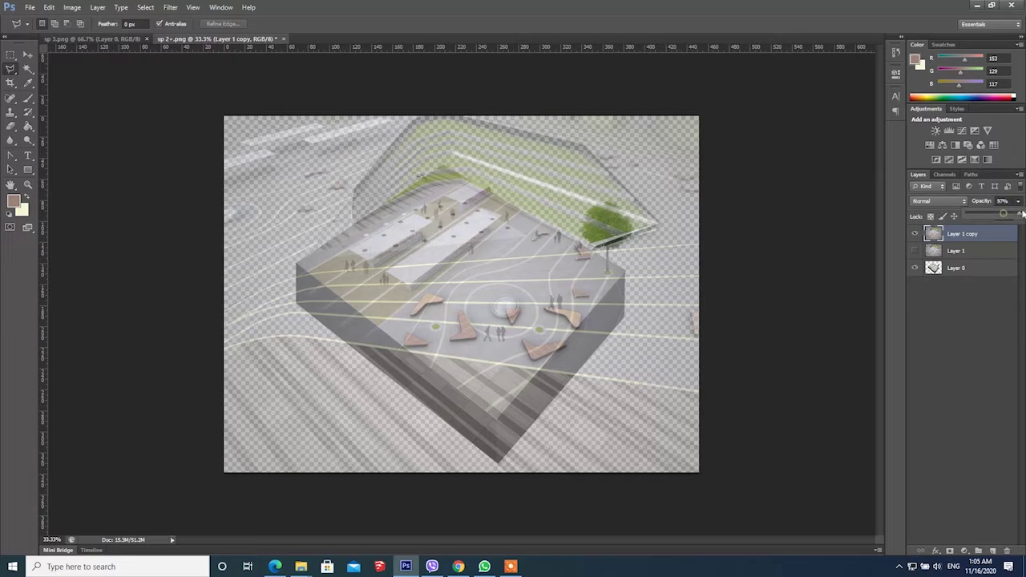
- Bring Layer 0 to the top of the layer stack and shift its block slightly downward
{"action": "left_click_drag", "start_coordinate": [954, 268], "coordinate": [954, 231]}
{"action": "key", "text": "v"}
{"action": "left_click_drag", "start_coordinate": [493, 287], "coordinate": [491, 312]}
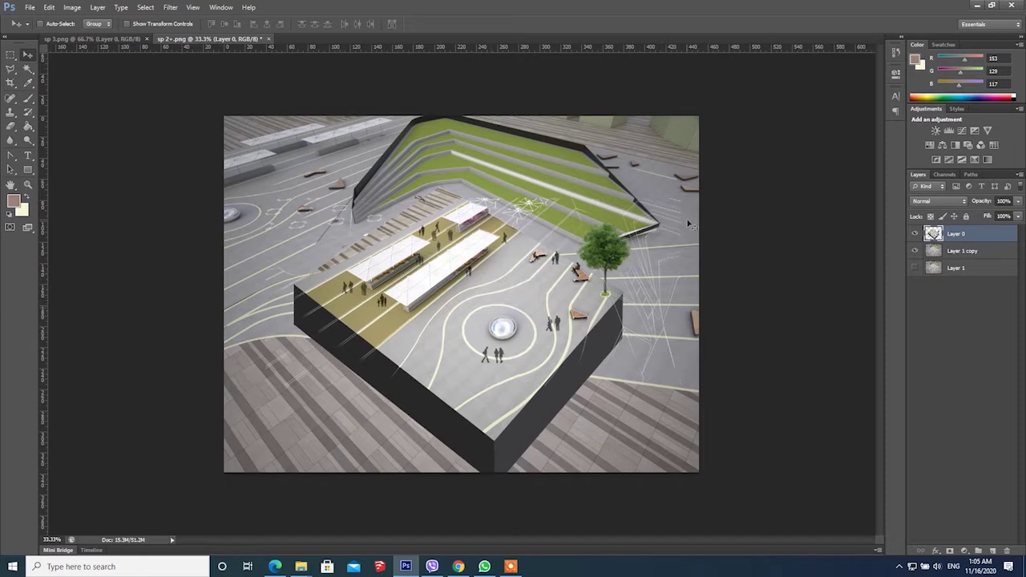
- Lower Layer 0's opacity to 26% and select the block's four-cornered upper surface with the Polygonal Lasso
{"action": "left_click", "coordinate": [1018, 202]}
{"action": "left_click_drag", "start_coordinate": [971, 215], "coordinate": [978, 214]}
{"action": "left_click", "coordinate": [10, 69]}
{"action": "scroll", "coordinate": [287, 283], "scroll_direction": "up", "scroll_amount": 2}
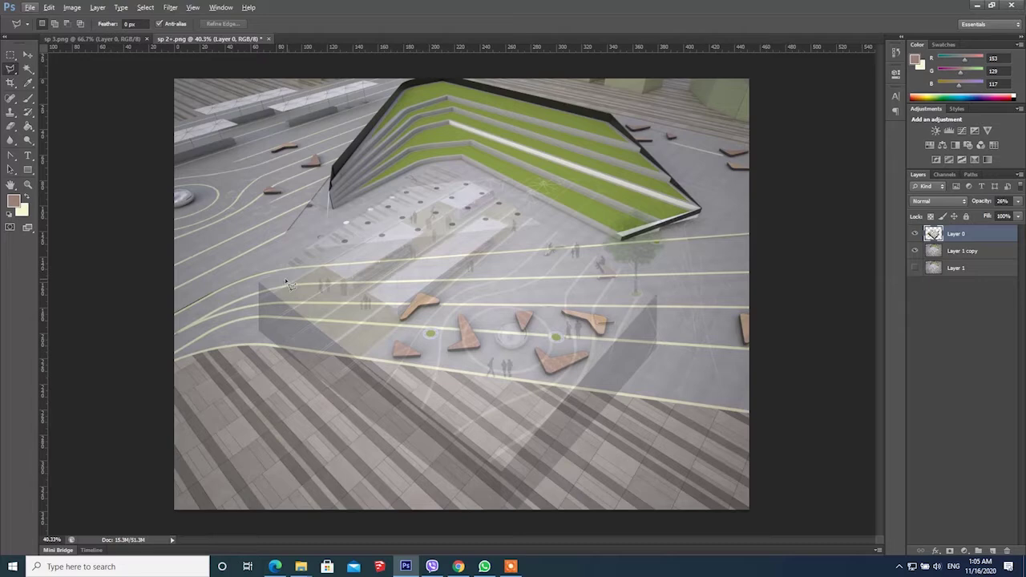
{"action": "left_click", "coordinate": [258, 285]}
{"action": "left_click", "coordinate": [437, 164]}
{"action": "left_click", "coordinate": [658, 296]}
{"action": "left_click", "coordinate": [505, 477]}
{"action": "left_click", "coordinate": [258, 285]}
- Copy the selected area of Layer 1 copy onto a new layer and hide Layer 1 copy
{"action": "left_click", "coordinate": [962, 243]}
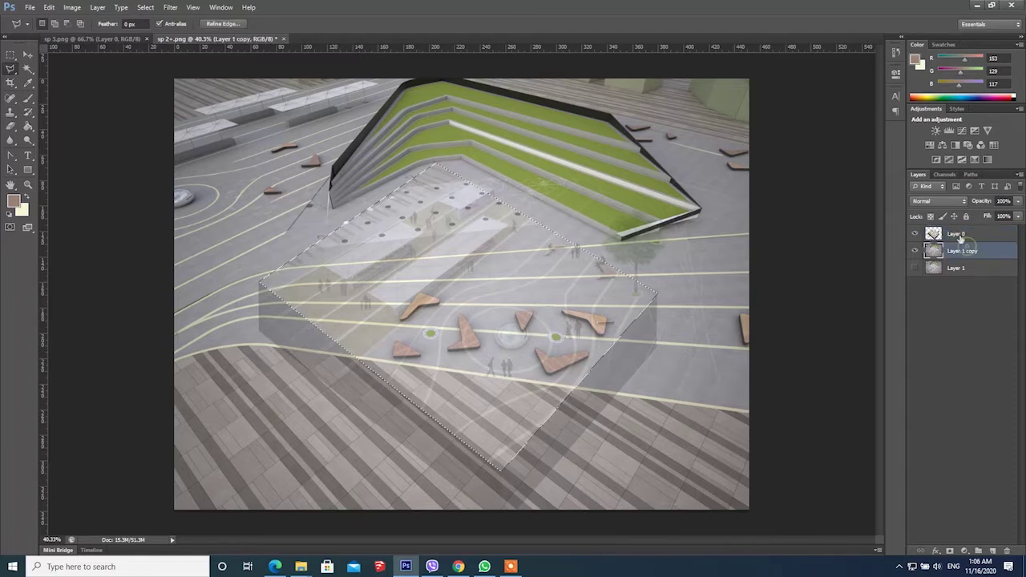
{"action": "key", "text": "ctrl+j"}
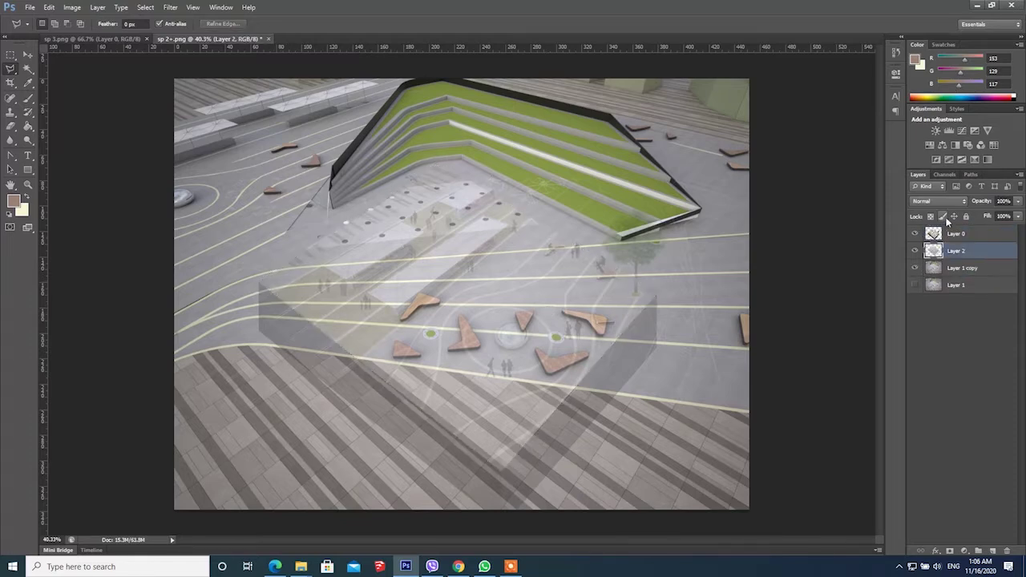
{"action": "left_click", "coordinate": [912, 233]}
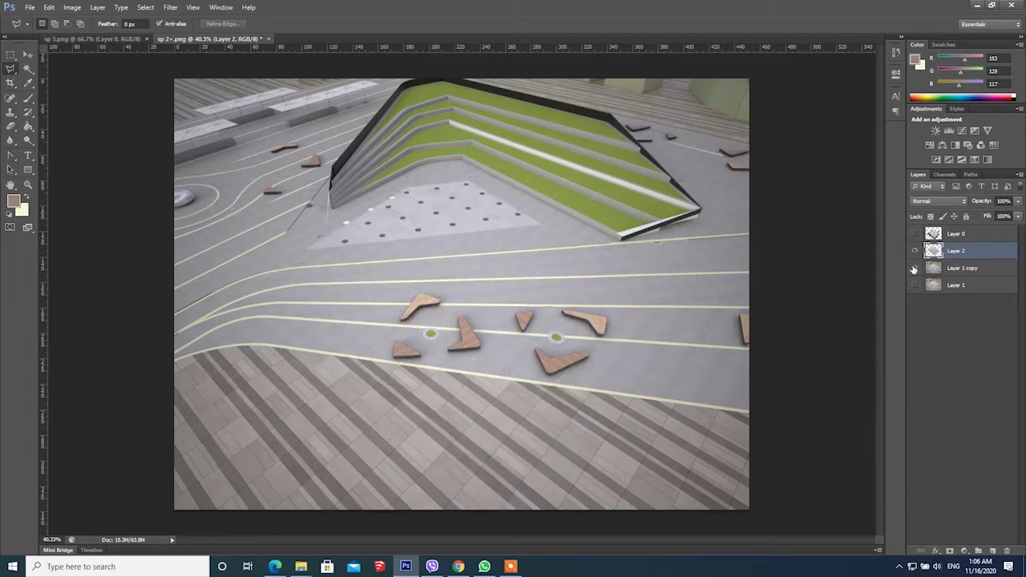
{"action": "left_click", "coordinate": [914, 268]}
{"action": "left_click", "coordinate": [915, 233]}
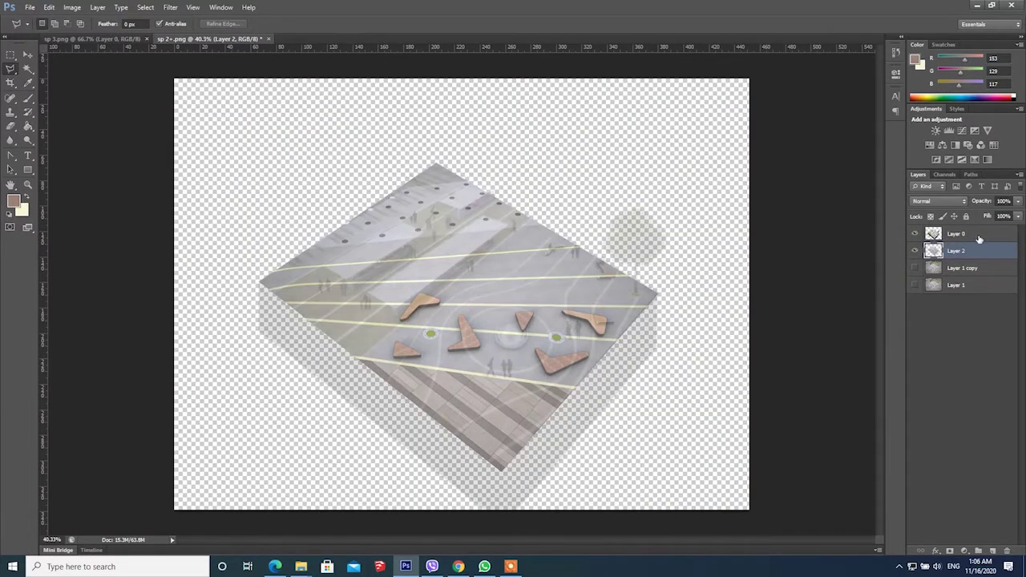
- Place Layer 0 beneath Layer 2 and raise its opacity to 100%
{"action": "left_click_drag", "start_coordinate": [979, 234], "coordinate": [962, 255]}
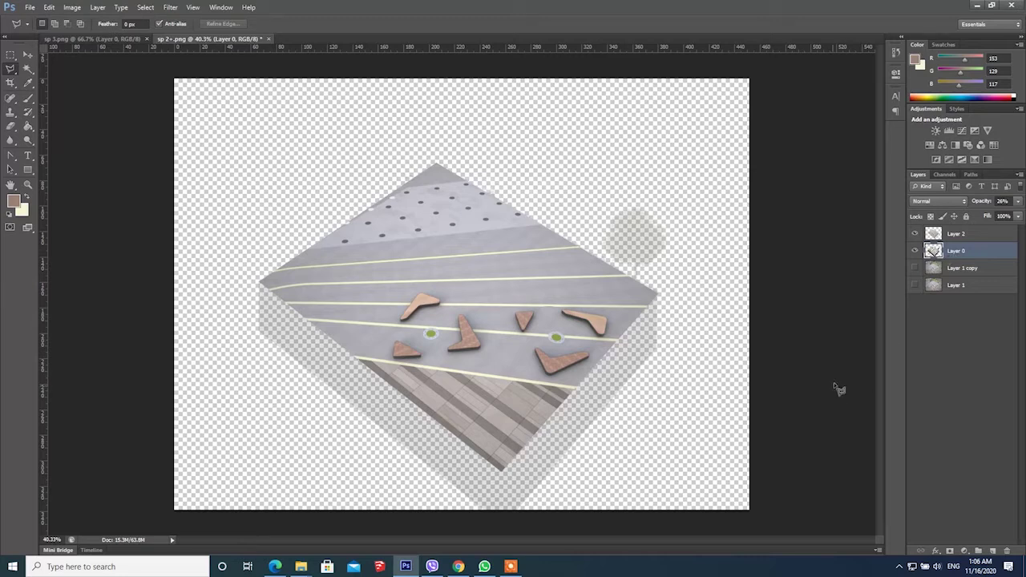
{"action": "left_click", "coordinate": [1018, 202]}
{"action": "left_click_drag", "start_coordinate": [1014, 215], "coordinate": [1024, 214]}
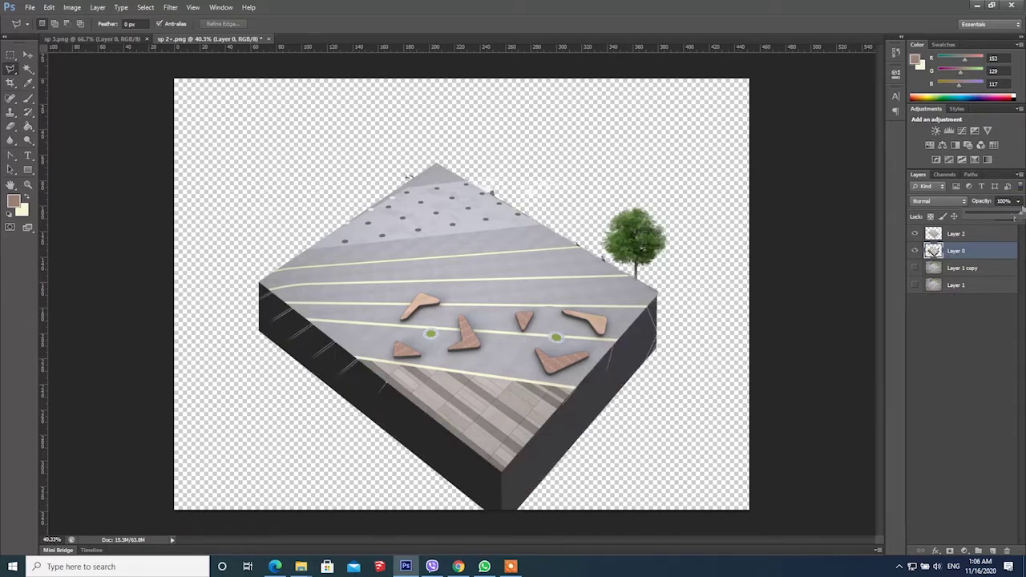
- Extend the canvas downward with the Crop tool until it includes the block's lowest corner
{"action": "scroll", "coordinate": [475, 277], "scroll_direction": "down", "scroll_amount": 1}
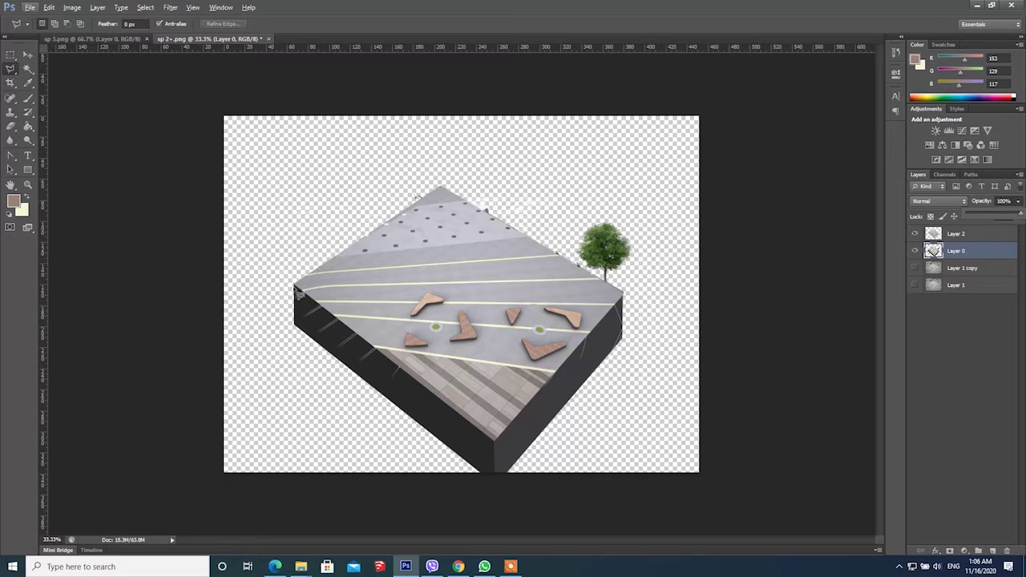
{"action": "left_click", "coordinate": [294, 286]}
{"action": "left_click", "coordinate": [294, 285]}
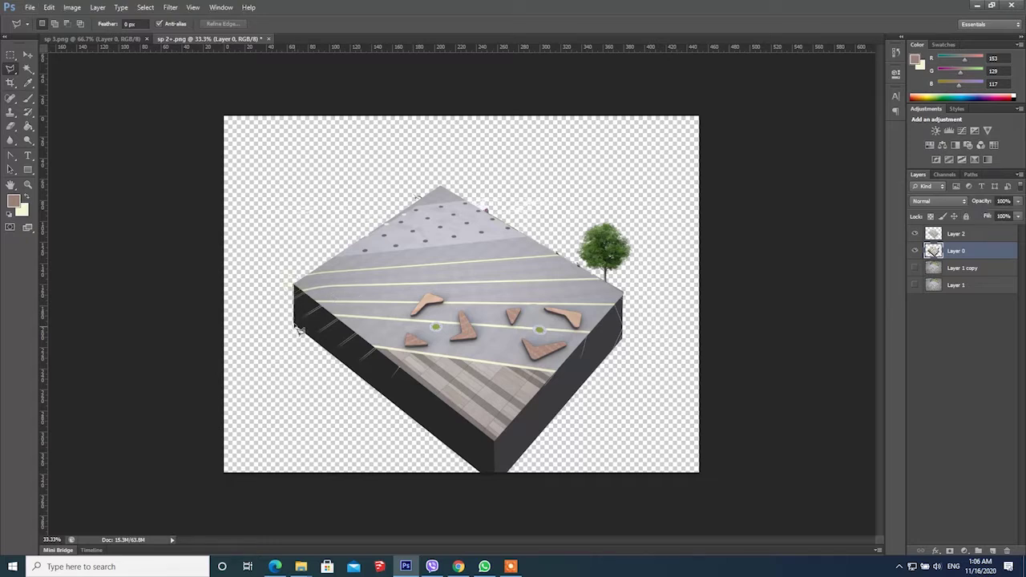
{"action": "left_click", "coordinate": [11, 83]}
{"action": "left_click_drag", "start_coordinate": [460, 472], "coordinate": [461, 483]}
{"action": "left_click", "coordinate": [537, 25]}
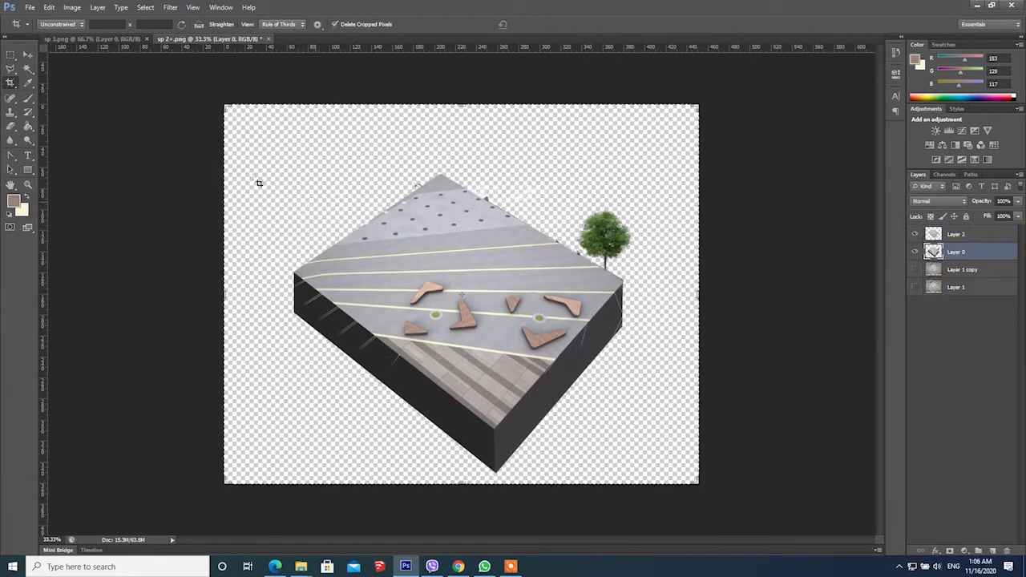
{"action": "left_click", "coordinate": [27, 55]}
{"action": "key", "text": "ctrl+0"}
- Select the block's left side face with the Polygonal Lasso
{"action": "left_click", "coordinate": [11, 69]}
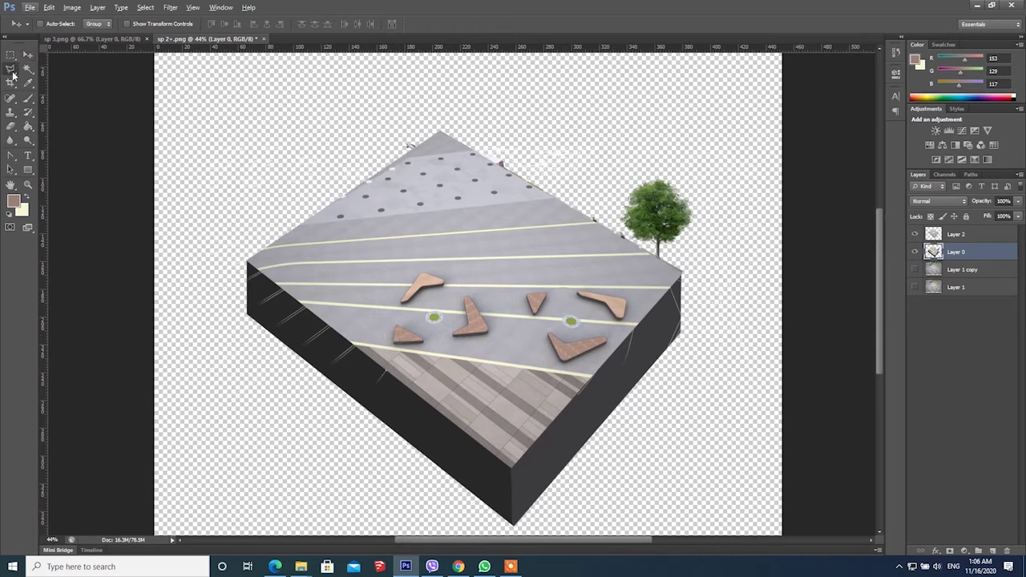
{"action": "left_click", "coordinate": [249, 264]}
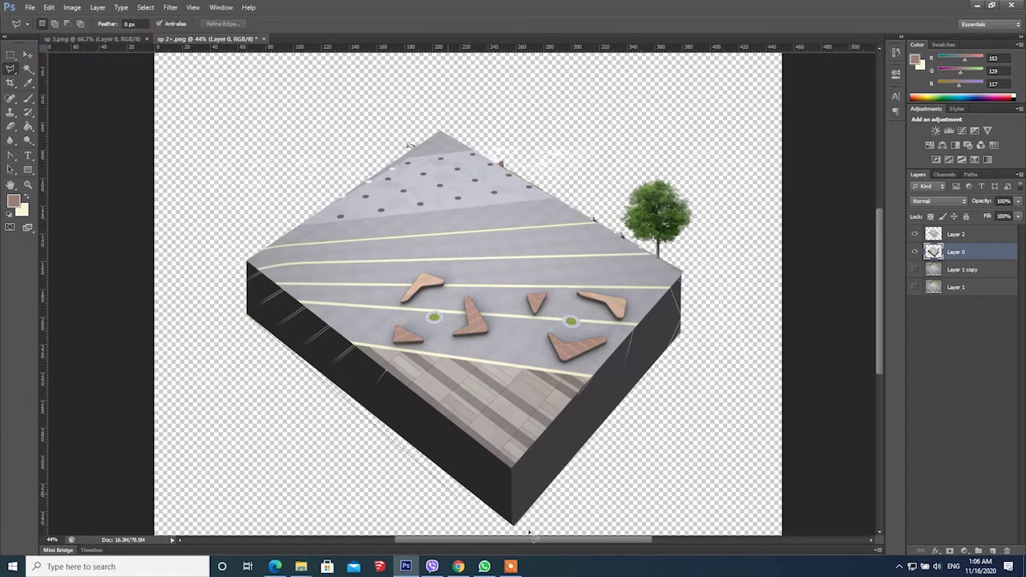
{"action": "left_click", "coordinate": [514, 510]}
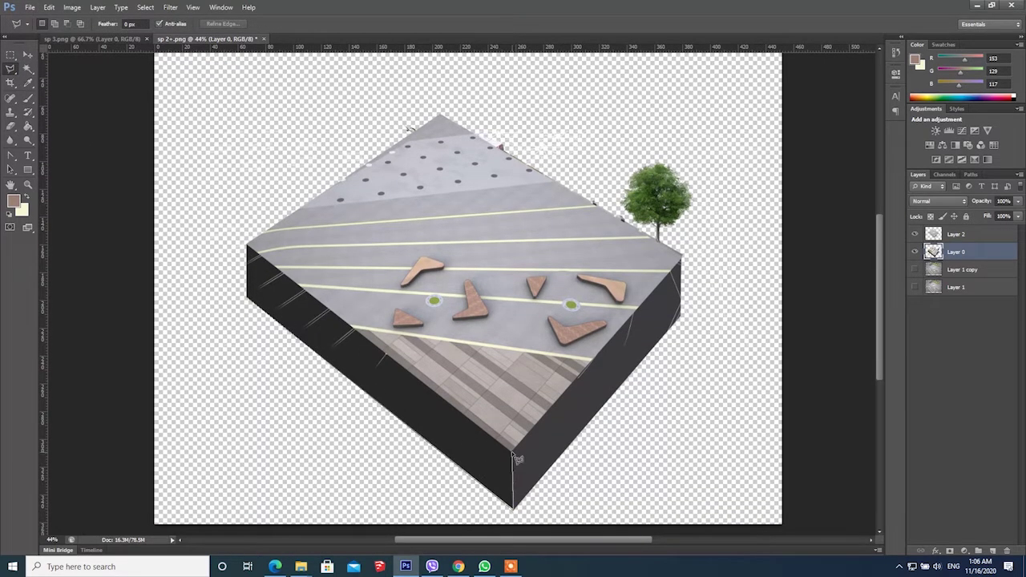
{"action": "left_click", "coordinate": [514, 453]}
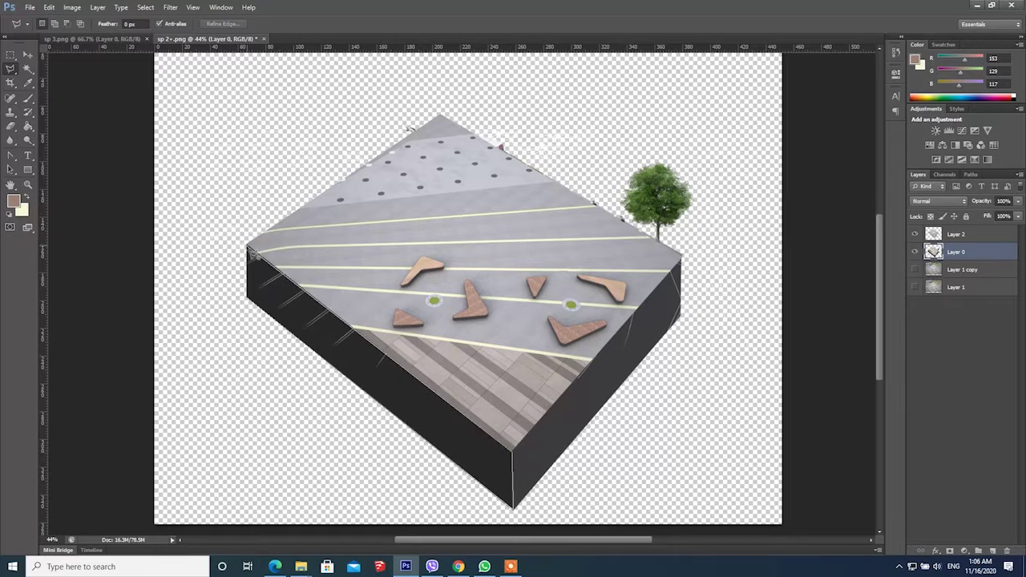
{"action": "double_click", "coordinate": [248, 249]}
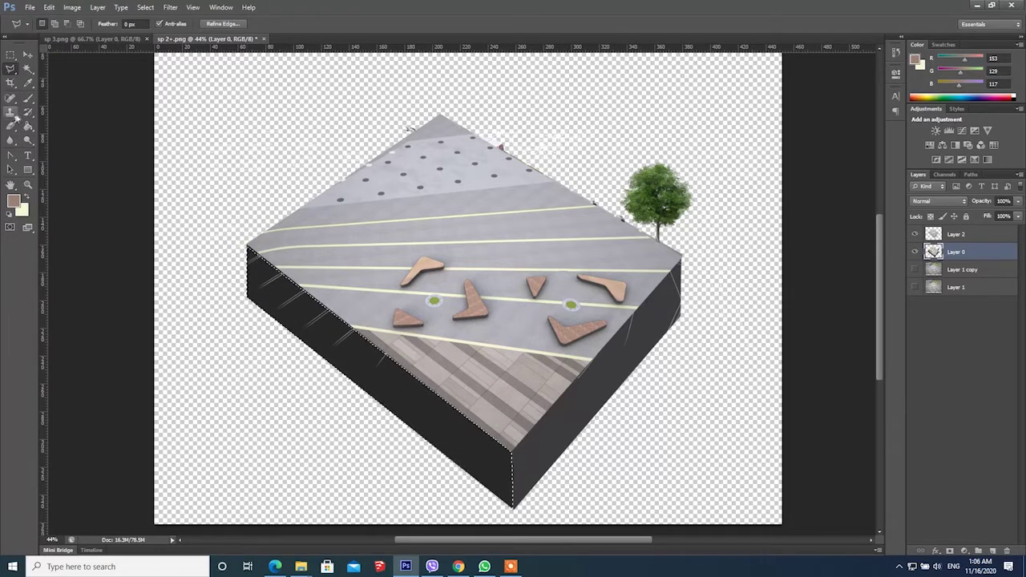
- Sample the left face's dark grey as foreground colour and add a new layer named Base above Layer 2
{"action": "key", "text": "i"}
{"action": "left_click", "coordinate": [436, 430]}
{"action": "left_click", "coordinate": [993, 552]}
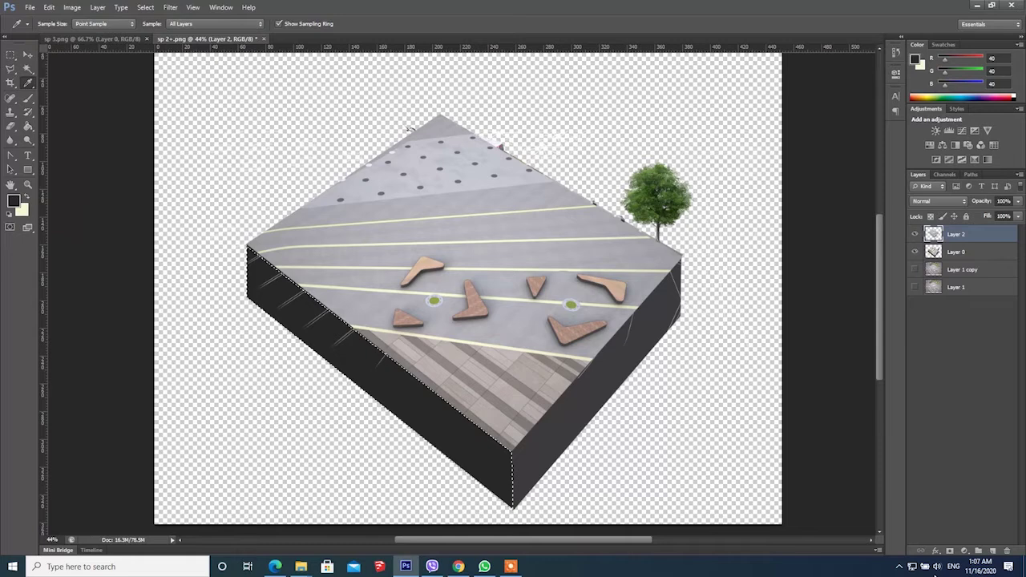
{"action": "double_click", "coordinate": [965, 234]}
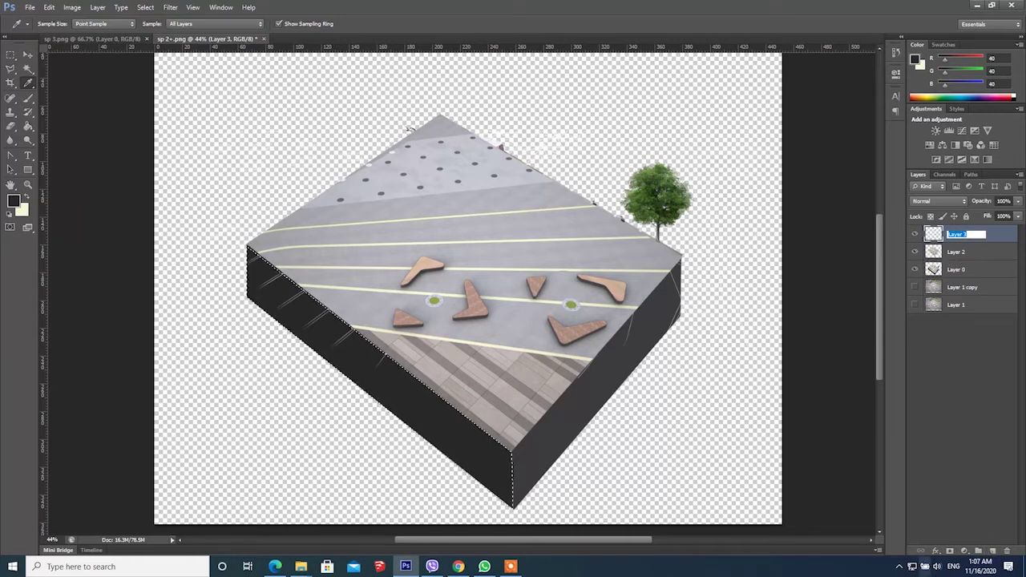
{"action": "type", "text": "Base"}
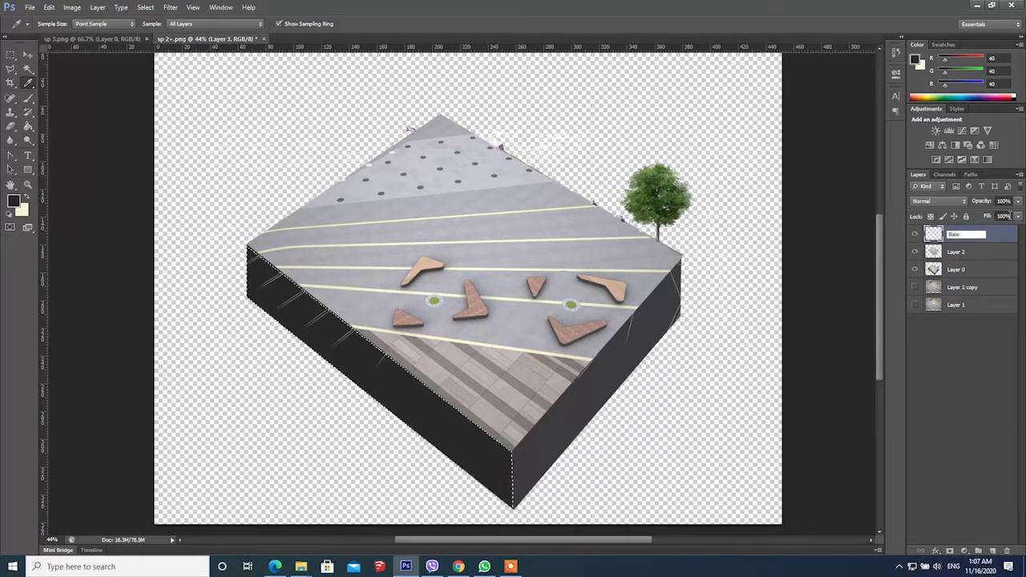
{"action": "key", "text": "Return"}
- Fill the selected left face on the Base layer with the sampled dark grey and deselect it
{"action": "key", "text": "g"}
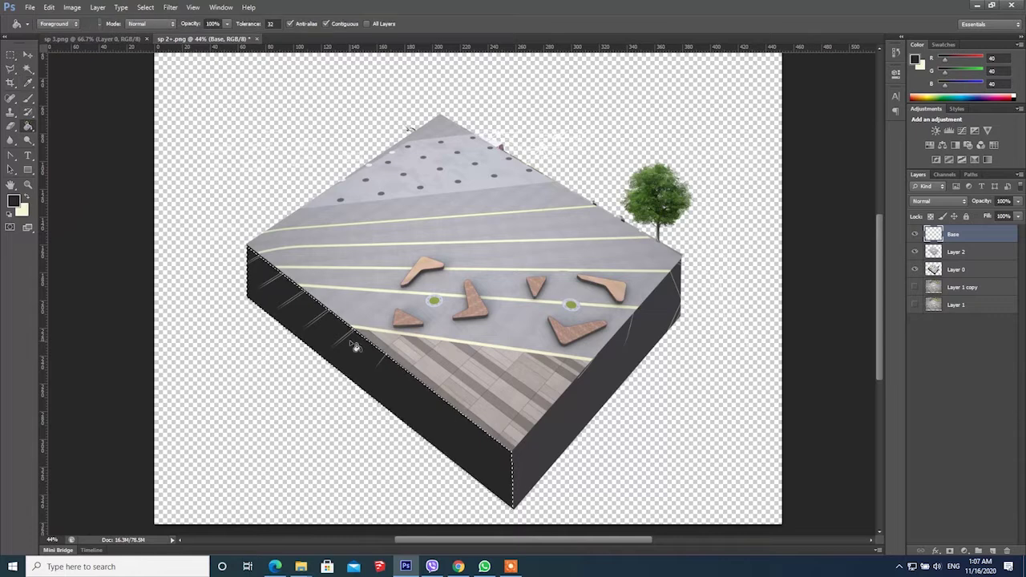
{"action": "left_click", "coordinate": [11, 68]}
{"action": "key", "text": "ctrl+d"}
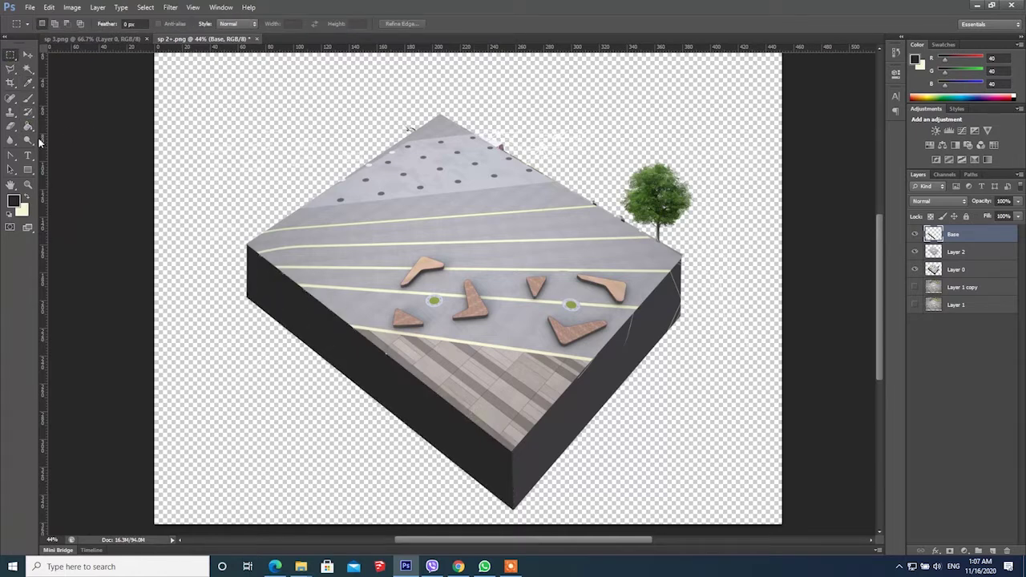
- Select the block's right side face with the Polygonal Lasso
{"action": "left_click", "coordinate": [512, 452]}
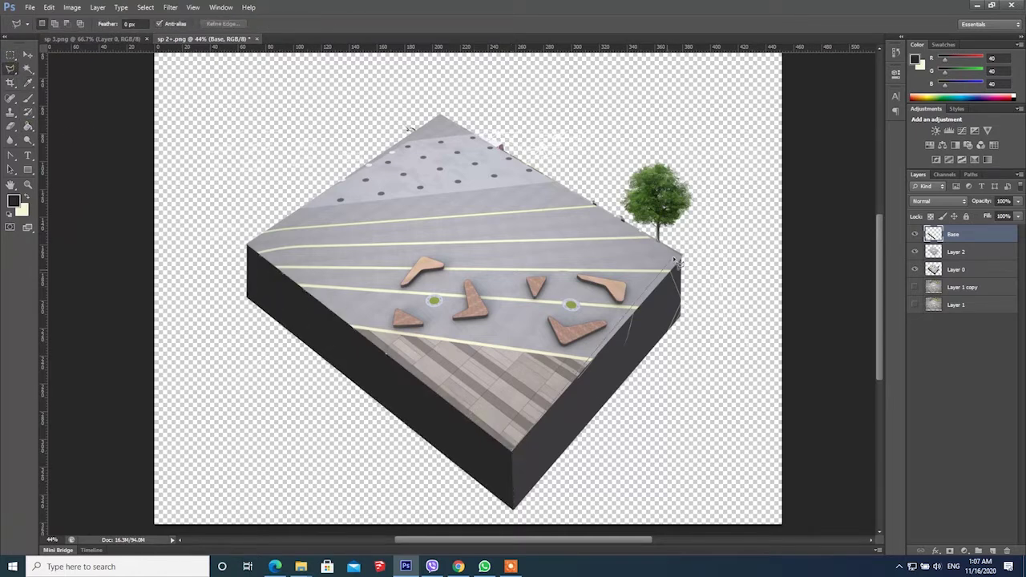
{"action": "left_click", "coordinate": [682, 255]}
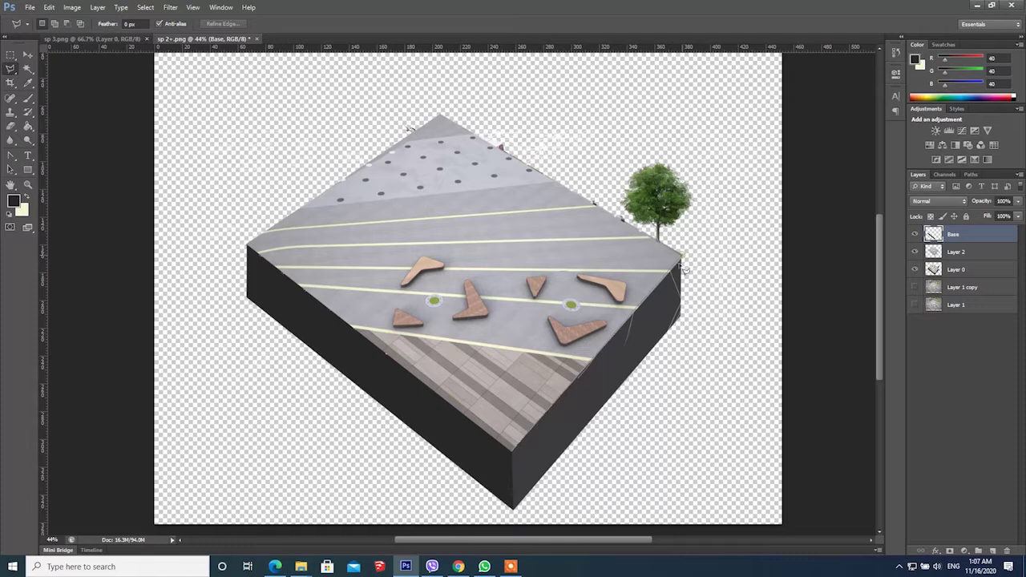
{"action": "left_click", "coordinate": [682, 319]}
{"action": "left_click", "coordinate": [515, 513]}
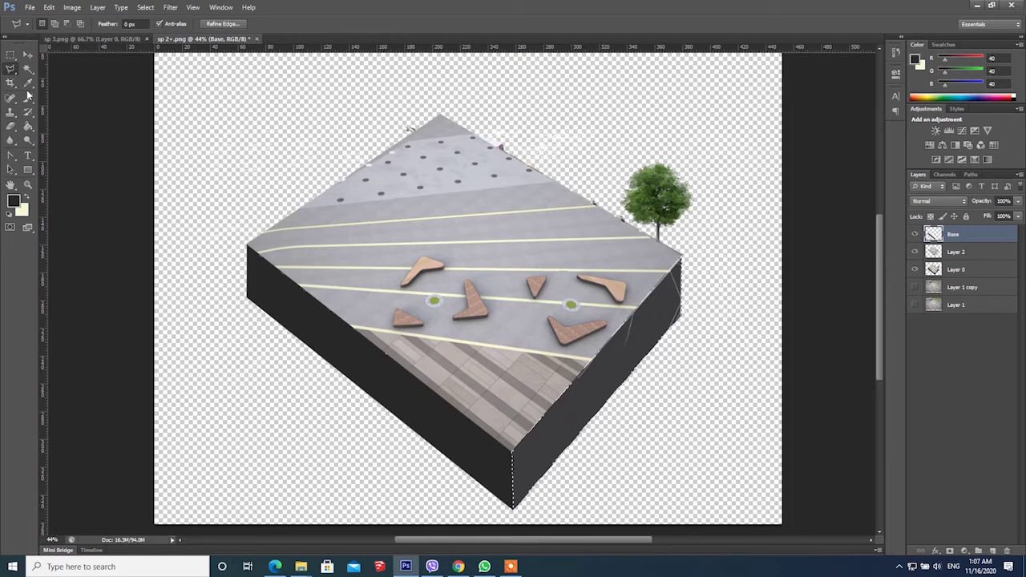
- Sample the right face's lighter dark grey, fill the selection with it on the Base layer, and deselect
{"action": "key", "text": "i"}
{"action": "left_click", "coordinate": [555, 427]}
{"action": "key", "text": "g"}
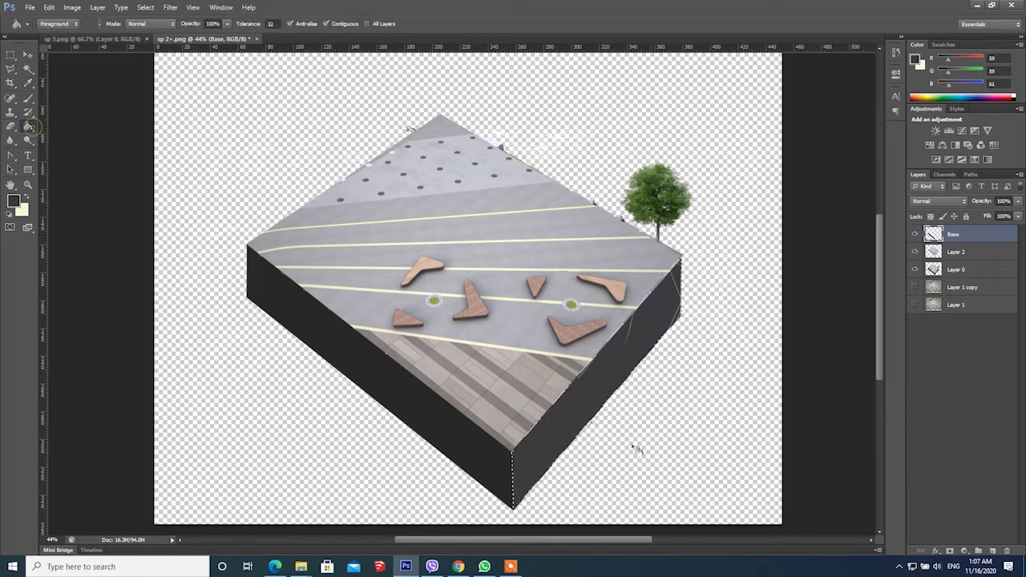
{"action": "left_click", "coordinate": [561, 406]}
{"action": "key", "text": "m"}
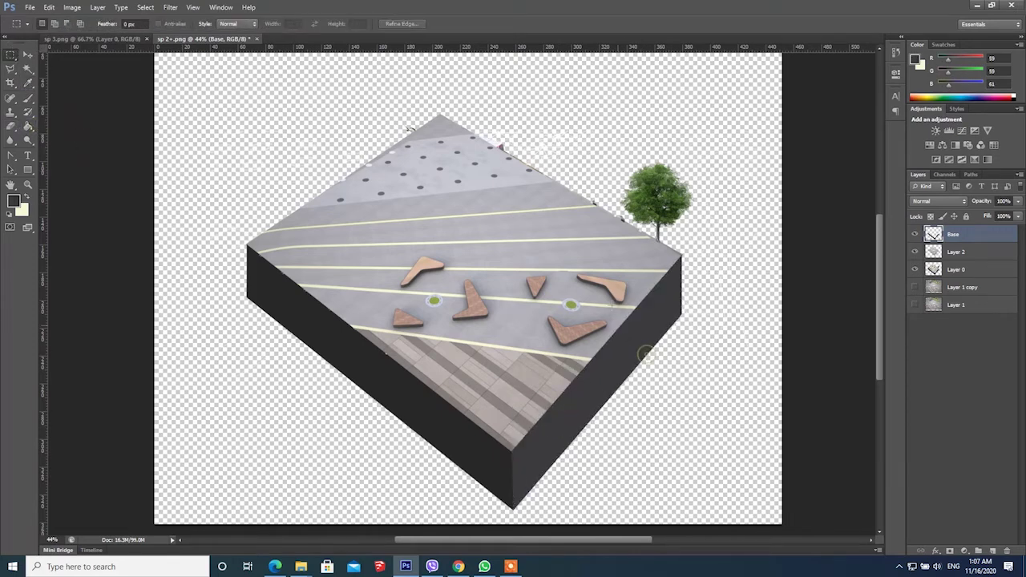
{"action": "key", "text": "ctrl+d"}
- Check the Base layer by switching its visibility off and on, and hide Layer 0
{"action": "left_click", "coordinate": [917, 235]}
{"action": "left_click", "coordinate": [916, 234]}
{"action": "left_click", "coordinate": [916, 269]}
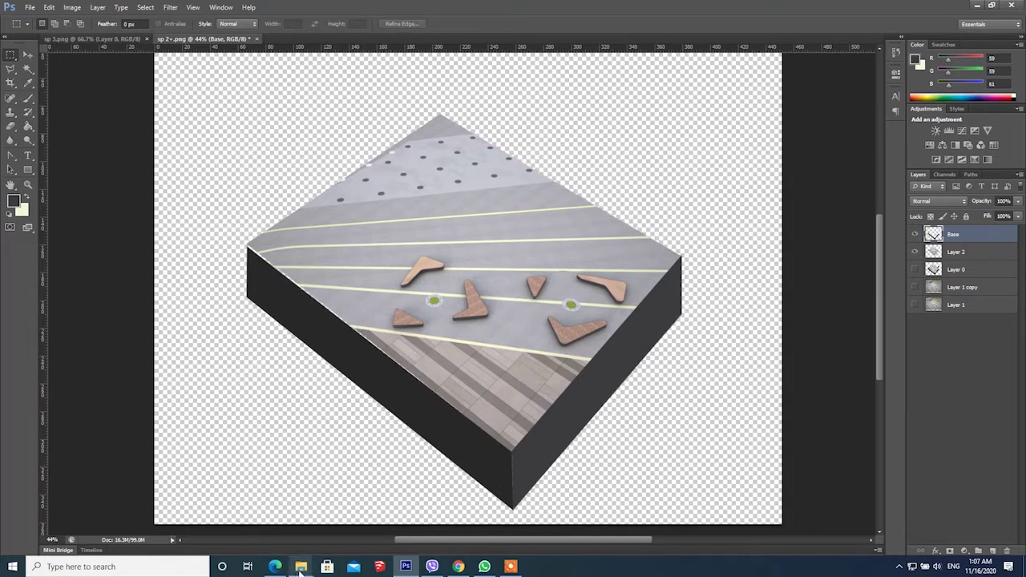
- Switch to File Explorer, browse through Example and New folder to Plants, and open cut out Trees pack_6 (19) in Adobe Photoshop CS6
{"action": "mouse_move", "coordinate": [301, 567]}
{"action": "left_click", "coordinate": [278, 526]}
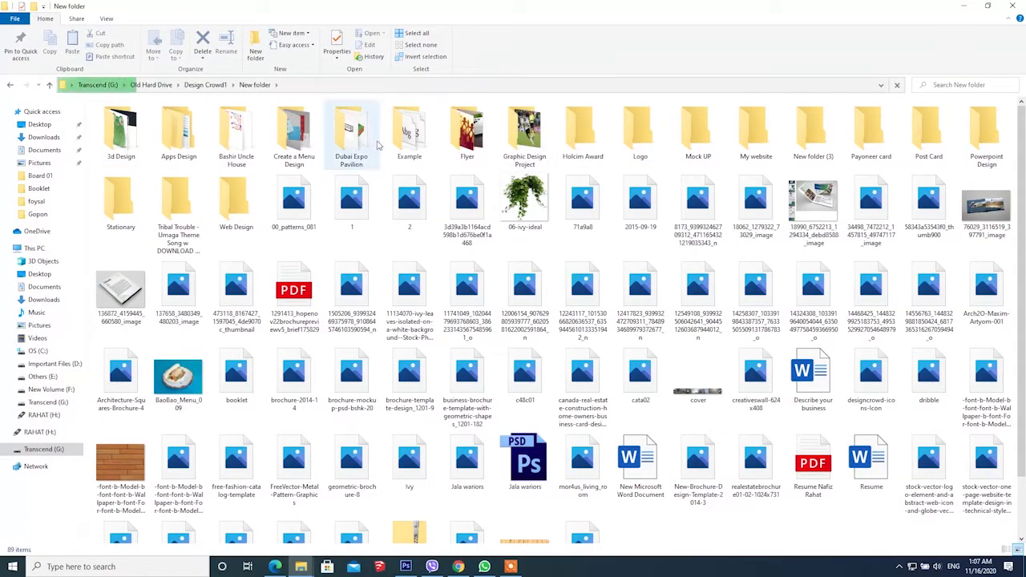
{"action": "double_click", "coordinate": [410, 134]}
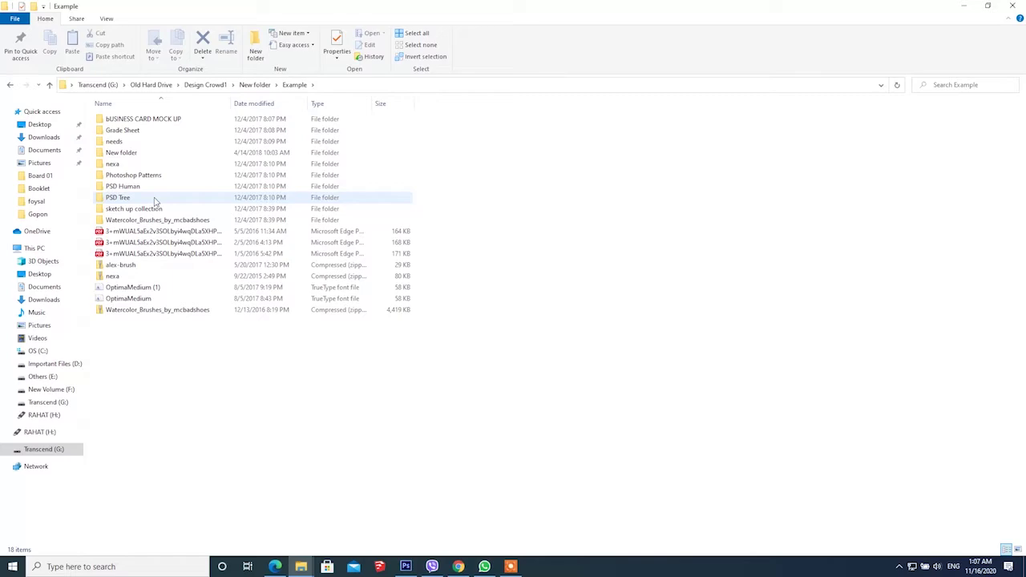
{"action": "double_click", "coordinate": [144, 154]}
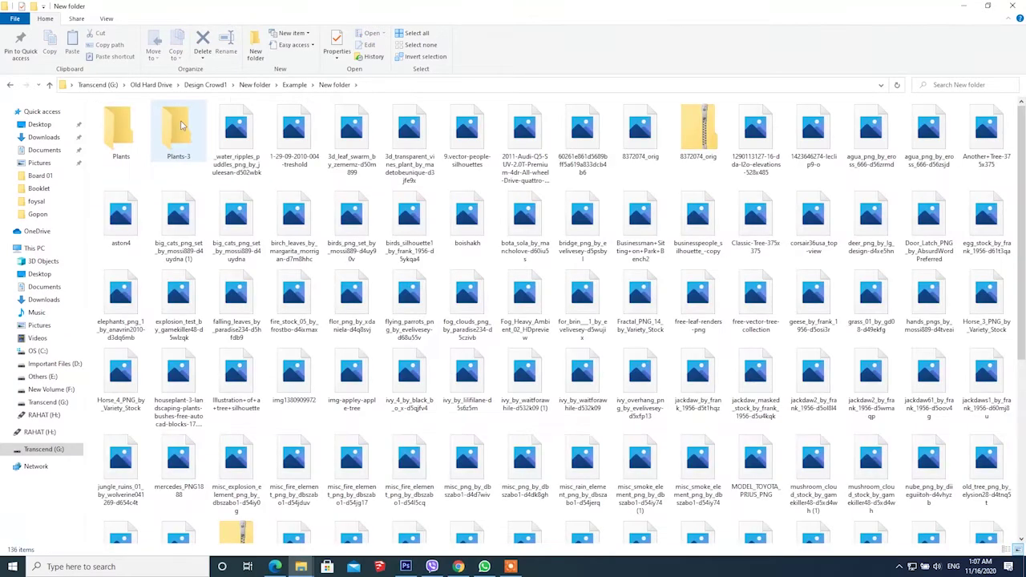
{"action": "double_click", "coordinate": [120, 129]}
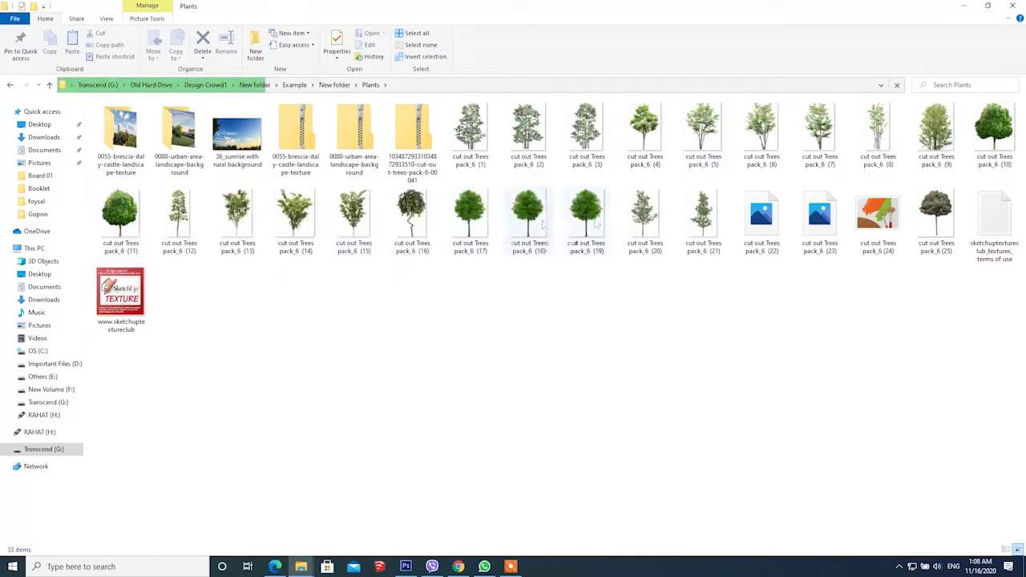
{"action": "right_click", "coordinate": [600, 217]}
{"action": "mouse_move", "coordinate": [682, 410]}
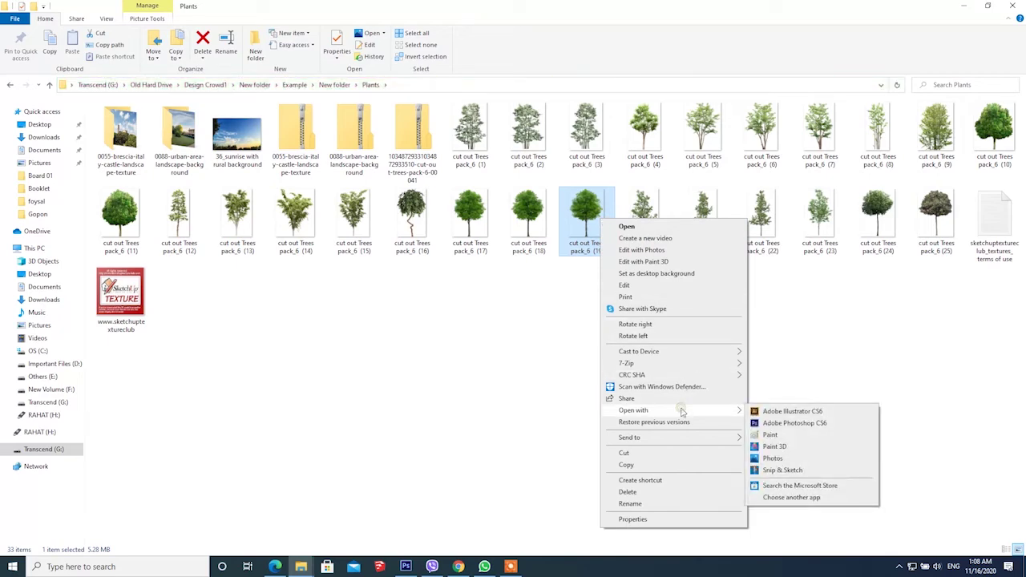
{"action": "left_click", "coordinate": [826, 424]}
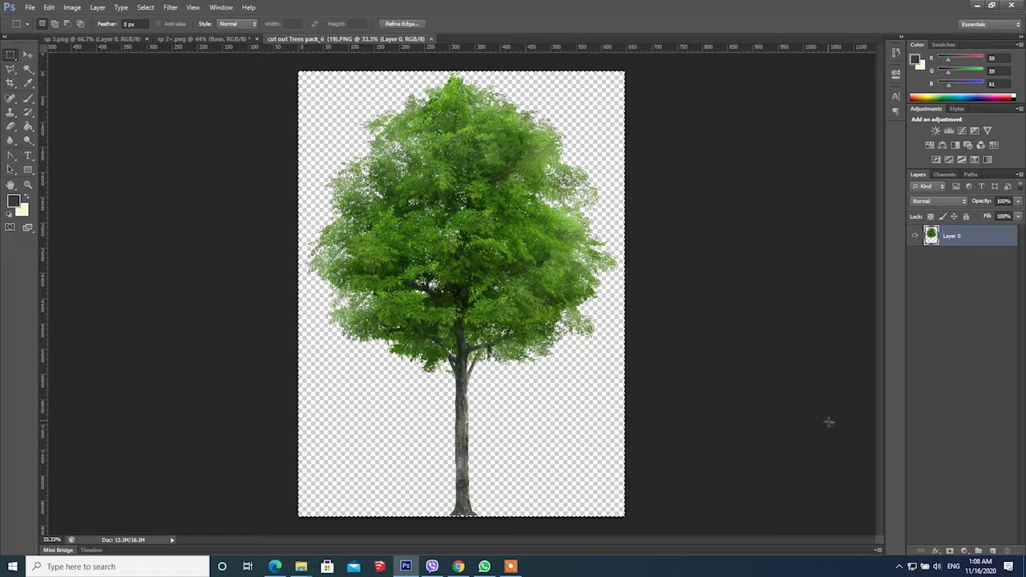
{"action": "left_click", "coordinate": [66, 40]}
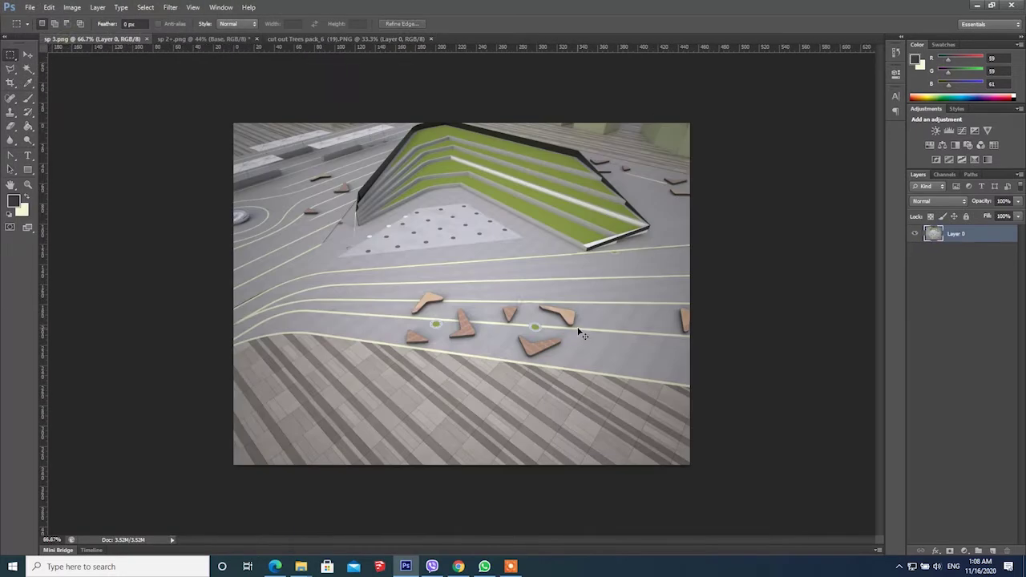
{"action": "key", "text": "ctrl+v"}
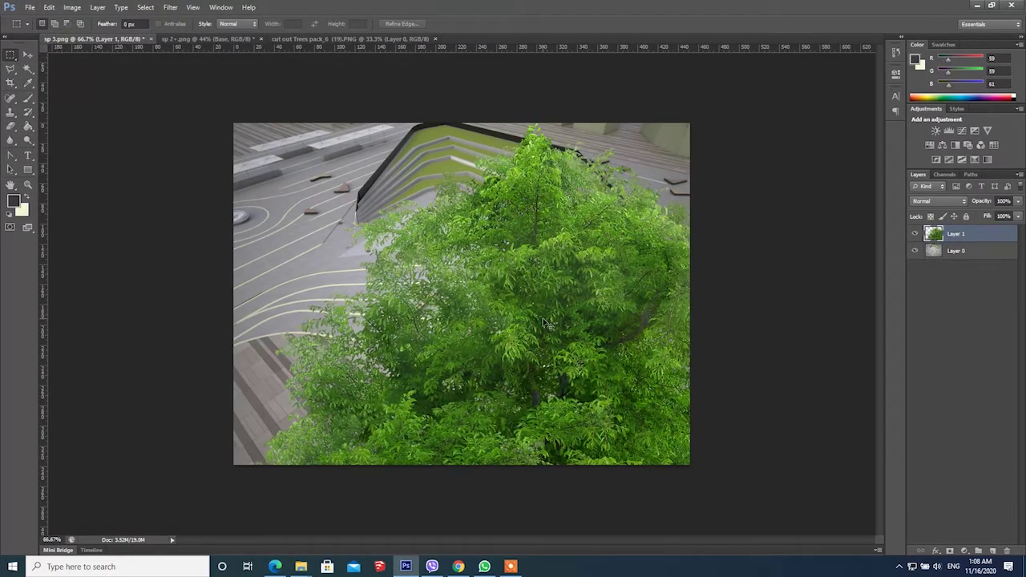
{"action": "key", "text": "ctrl+t"}
{"action": "left_click_drag", "start_coordinate": [543, 323], "coordinate": [217, 38]}
{"action": "left_click_drag", "start_coordinate": [465, 297], "coordinate": [292, 182]}
{"action": "left_click", "coordinate": [519, 23]}
{"action": "left_click", "coordinate": [1007, 552]}
{"action": "left_click", "coordinate": [495, 210]}
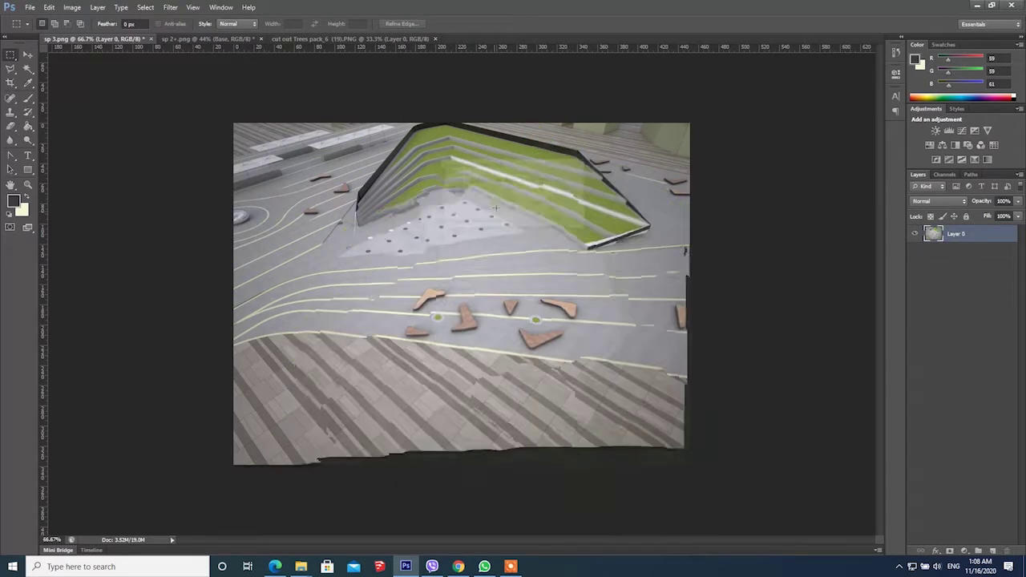
- Paste the copied tree into sp 2+.png and scale it down to about 51%
{"action": "left_click", "coordinate": [216, 38]}
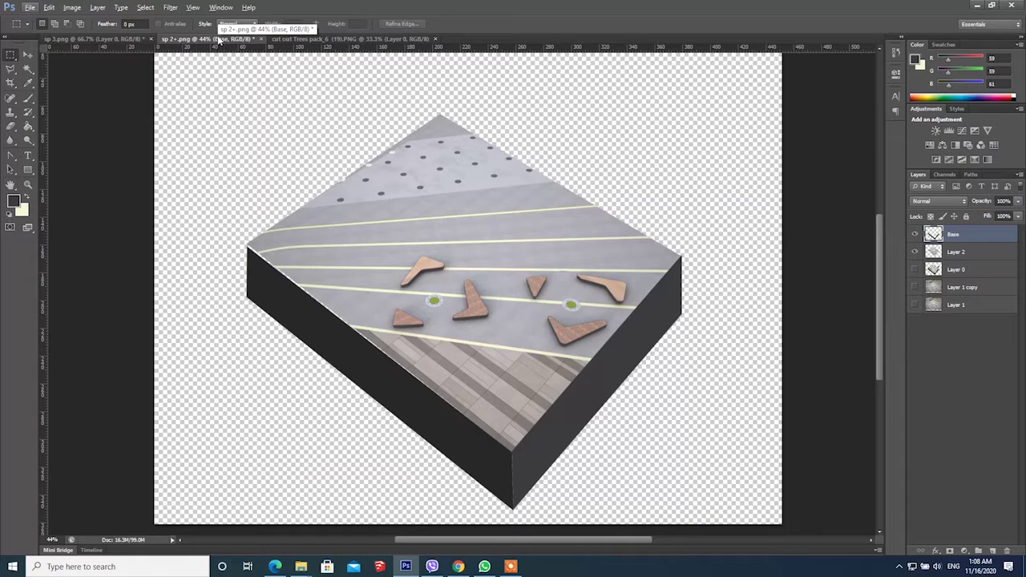
{"action": "key", "text": "ctrl+v"}
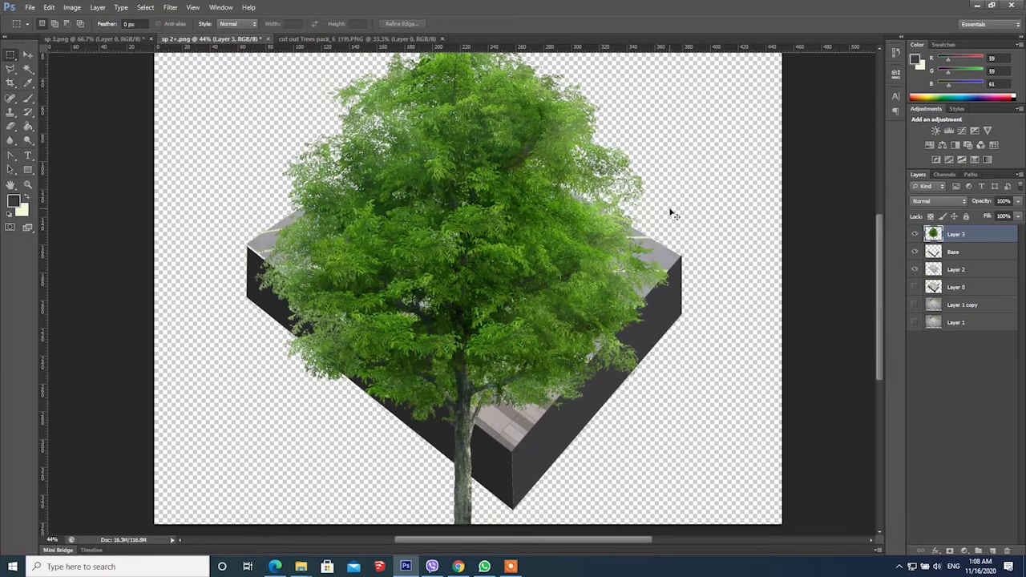
{"action": "key", "text": "ctrl+t"}
{"action": "left_click_drag", "start_coordinate": [485, 246], "coordinate": [527, 230]}
{"action": "scroll", "coordinate": [448, 273], "scroll_direction": "down", "scroll_amount": 3}
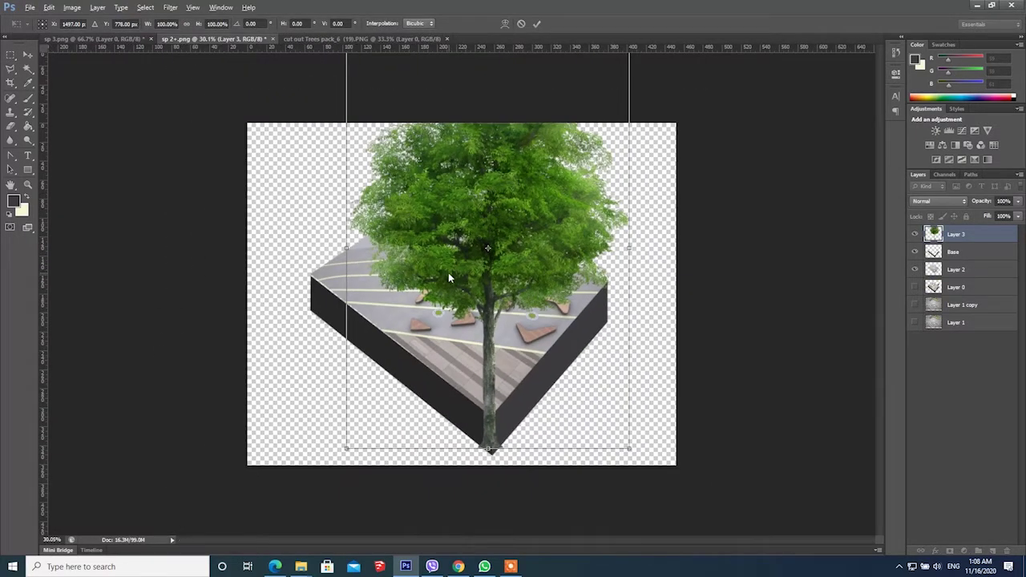
{"action": "left_click_drag", "start_coordinate": [346, 449], "coordinate": [488, 252]}
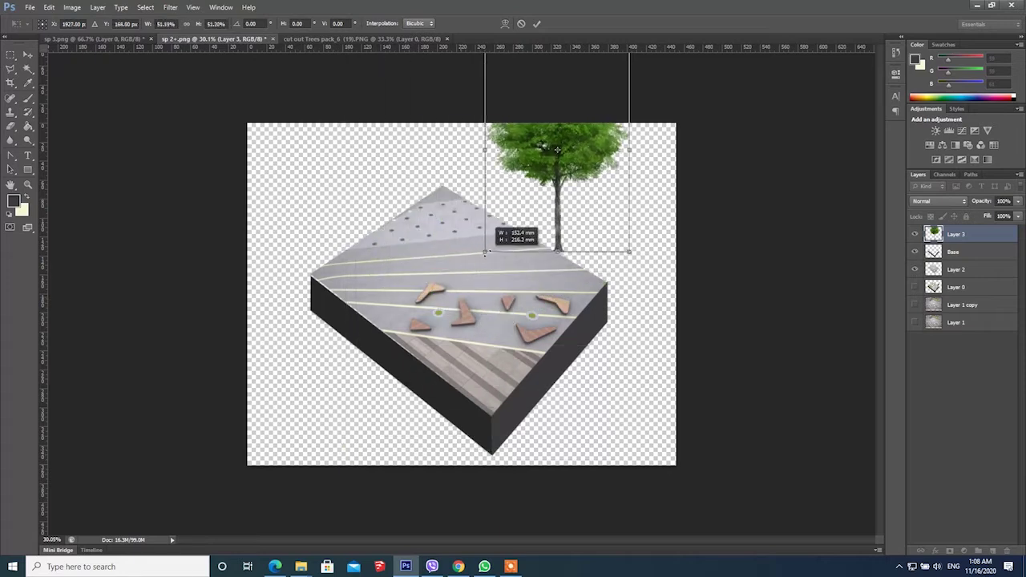
- Scale the tree down further to about 22% and place its trunk near the block's right round planter
{"action": "left_click_drag", "start_coordinate": [534, 189], "coordinate": [507, 257]}
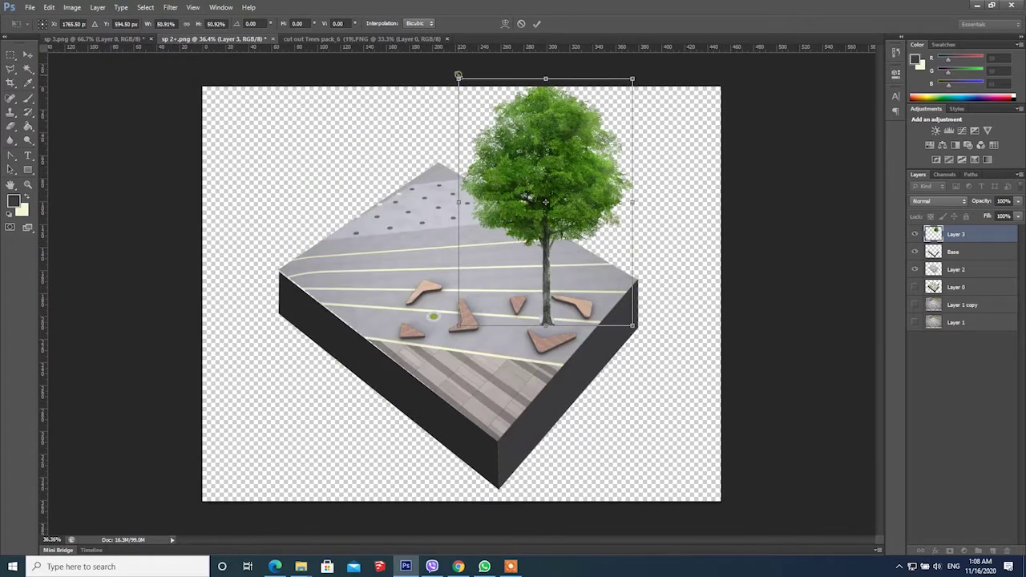
{"action": "left_click_drag", "start_coordinate": [458, 75], "coordinate": [518, 267]}
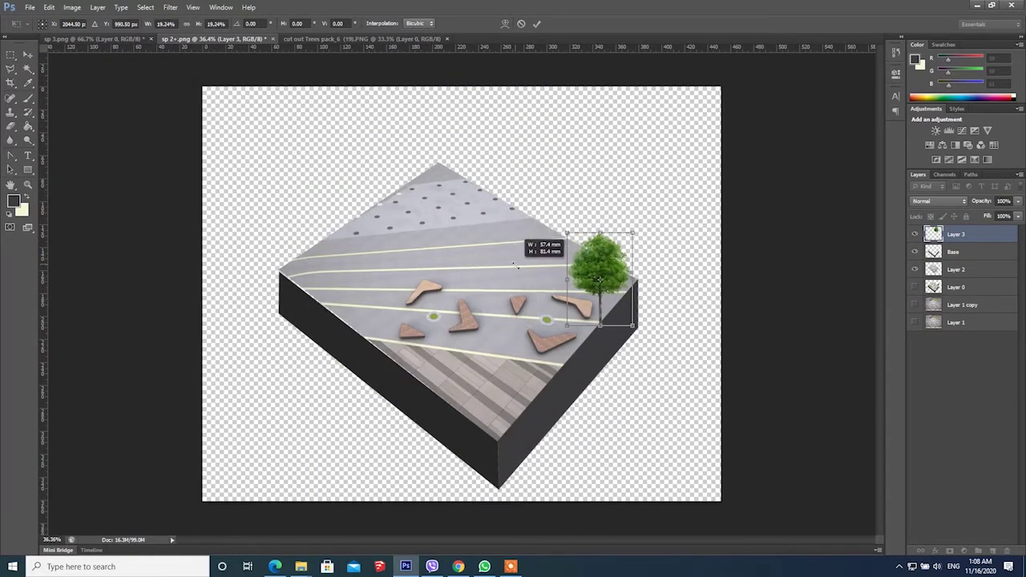
{"action": "left_click_drag", "start_coordinate": [607, 316], "coordinate": [552, 318]}
{"action": "scroll", "coordinate": [551, 319], "scroll_direction": "up", "scroll_amount": 1}
- Distort the tree to make it slightly shorter and slanted, set its trunk base on the right round planter, and apply the transform
{"action": "right_click", "coordinate": [541, 284]}
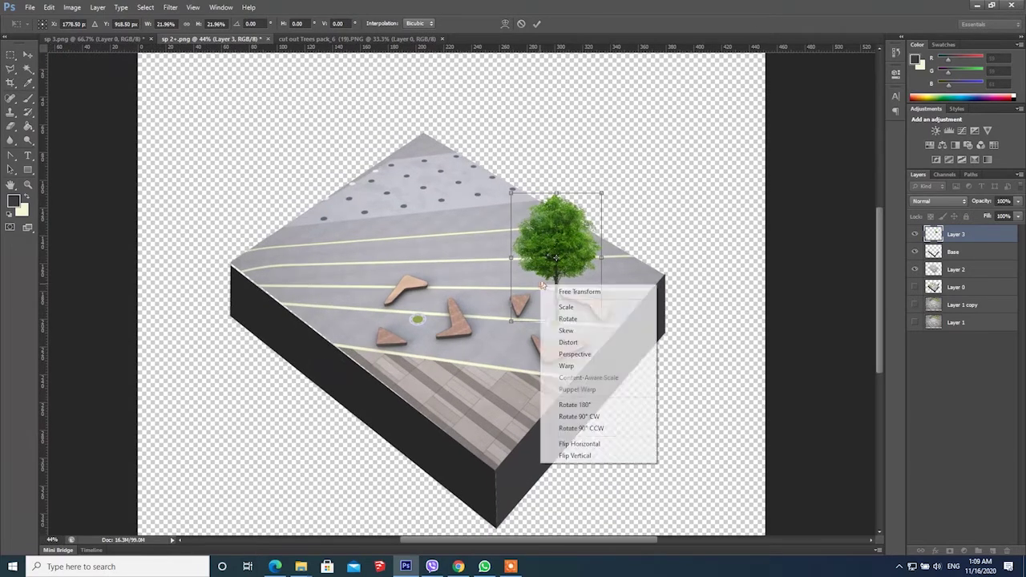
{"action": "left_click", "coordinate": [583, 345]}
{"action": "left_click_drag", "start_coordinate": [555, 198], "coordinate": [575, 248]}
{"action": "scroll", "coordinate": [550, 333], "scroll_direction": "up", "scroll_amount": 5}
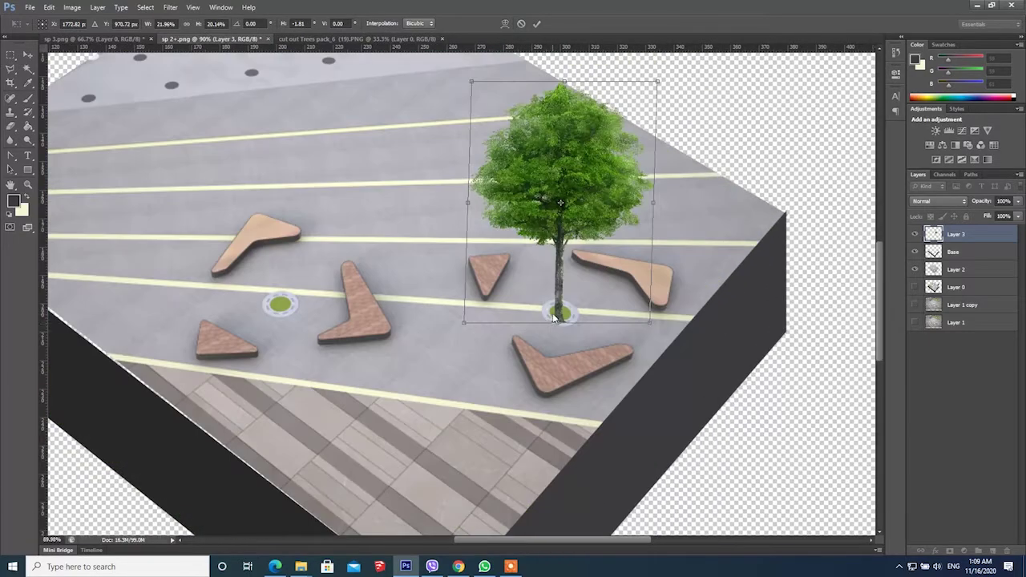
{"action": "left_click_drag", "start_coordinate": [555, 314], "coordinate": [558, 301]}
{"action": "scroll", "coordinate": [546, 279], "scroll_direction": "down", "scroll_amount": 2}
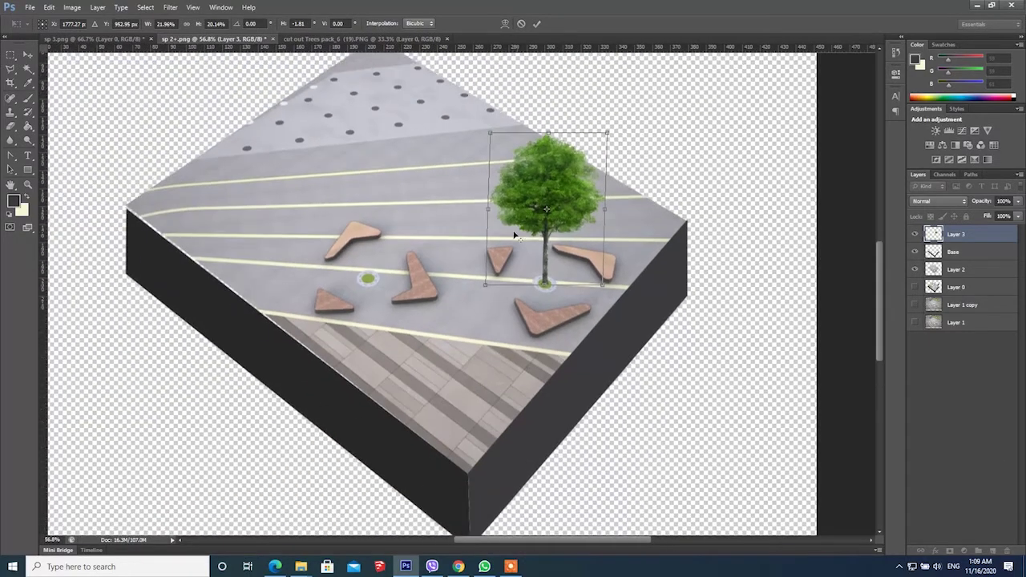
{"action": "left_click", "coordinate": [538, 23]}
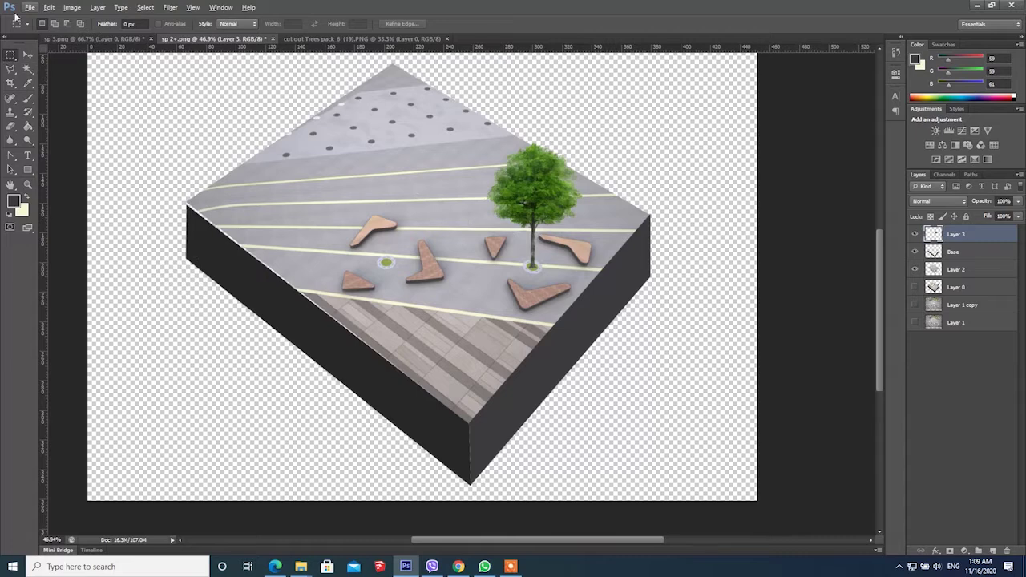
- Duplicate the tree and distort the copy into a flattened shadow lying from the trunk base toward the block's right side
{"action": "left_click", "coordinate": [28, 54]}
{"action": "left_click_drag", "start_coordinate": [548, 212], "coordinate": [584, 227]}
{"action": "key", "text": "ctrl+t"}
{"action": "right_click", "coordinate": [583, 226]}
{"action": "left_click", "coordinate": [609, 284]}
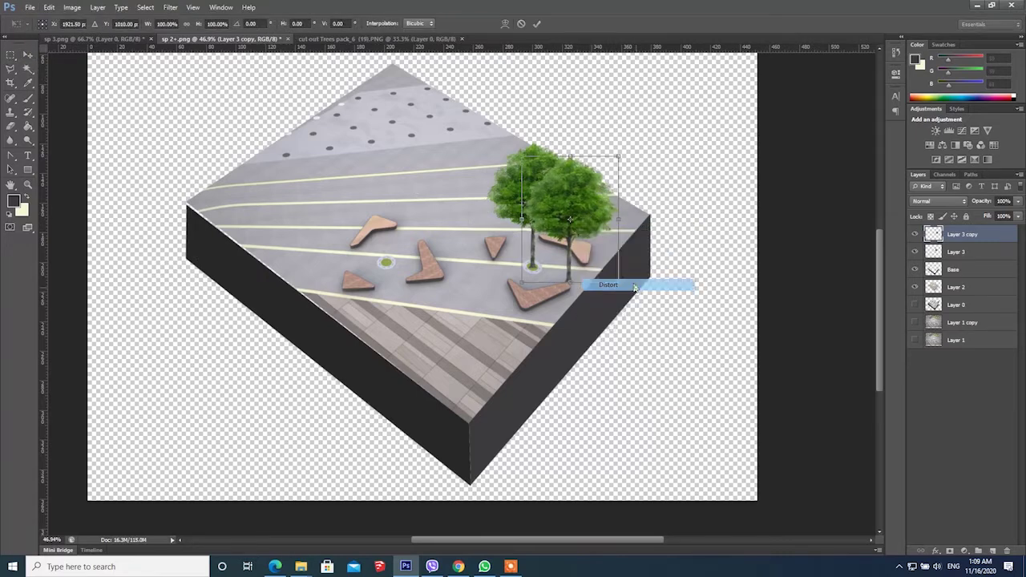
{"action": "left_click_drag", "start_coordinate": [568, 156], "coordinate": [643, 269]}
{"action": "left_click_drag", "start_coordinate": [611, 266], "coordinate": [607, 272]}
{"action": "scroll", "coordinate": [627, 302], "scroll_direction": "up", "scroll_amount": 3}
{"action": "scroll", "coordinate": [624, 295], "scroll_direction": "up", "scroll_amount": 1}
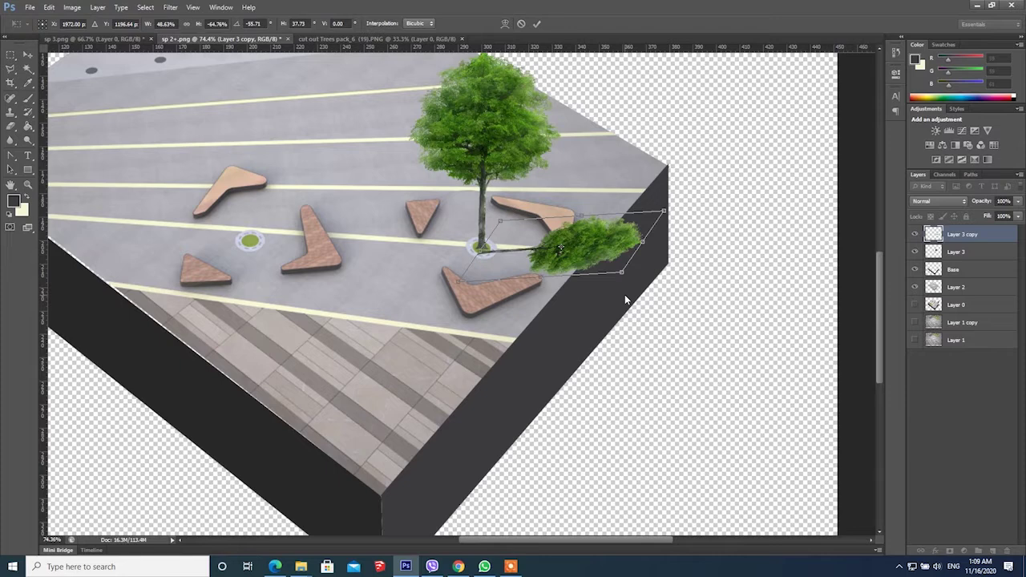
{"action": "left_click", "coordinate": [536, 23]}
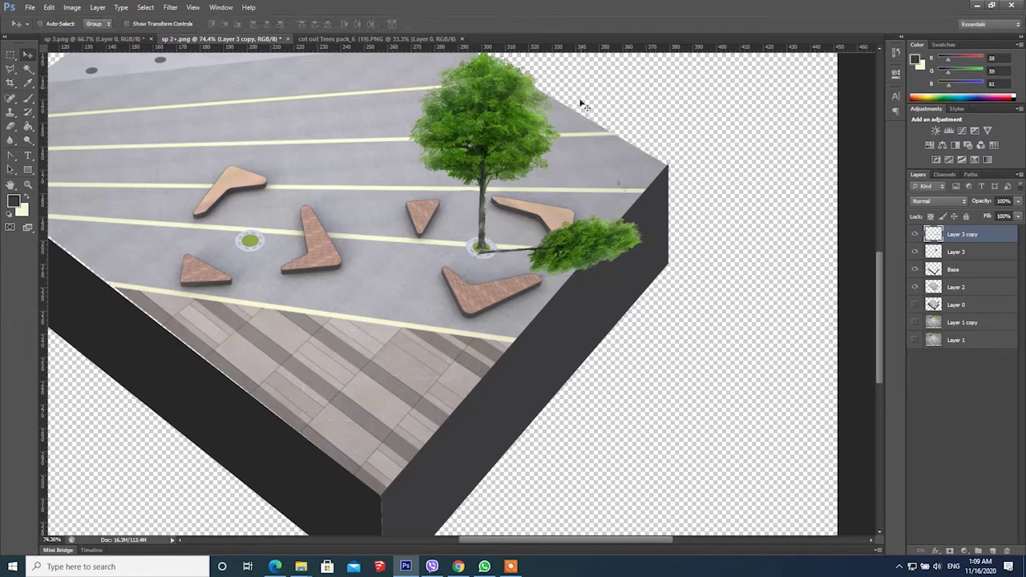
- Rotate the flattened tree copy about 14 degrees clockwise and move it so its trunk meets the upright tree's base
{"action": "key", "text": "ctrl+t"}
{"action": "mouse_move", "coordinate": [666, 274]}
{"action": "left_mouse_down"}
{"action": "mouse_move", "coordinate": [659, 293]}
{"action": "mouse_move", "coordinate": [666, 285]}
{"action": "left_mouse_up"}
{"action": "mouse_move", "coordinate": [597, 263]}
{"action": "left_mouse_down"}
{"action": "mouse_move", "coordinate": [607, 269]}
{"action": "mouse_move", "coordinate": [599, 266]}
{"action": "left_mouse_up"}
{"action": "left_click_drag", "start_coordinate": [671, 303], "coordinate": [667, 326]}
{"action": "scroll", "coordinate": [594, 277], "scroll_direction": "up", "scroll_amount": 5}
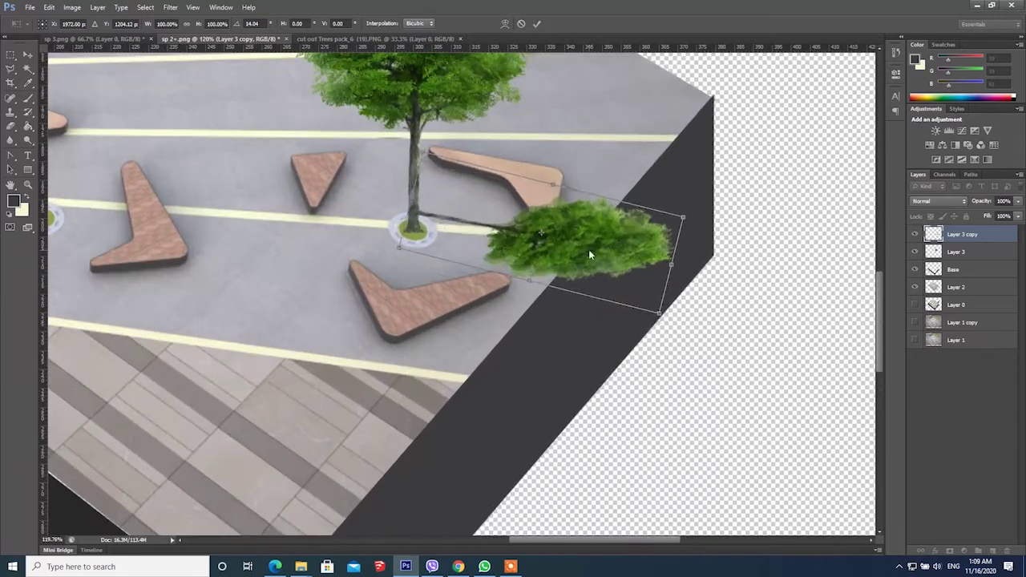
{"action": "left_click_drag", "start_coordinate": [590, 254], "coordinate": [594, 270]}
{"action": "left_click", "coordinate": [537, 26]}
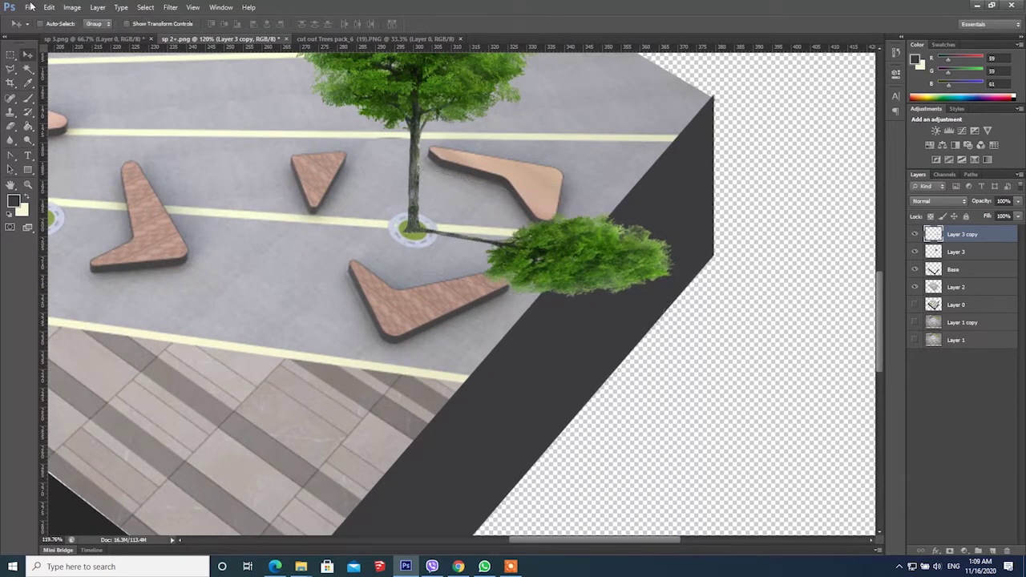
- Desaturate the flattened tree copy to grey with Hue/Saturation and set its layer's blend mode to Multiply
{"action": "left_click", "coordinate": [72, 7]}
{"action": "mouse_move", "coordinate": [101, 36]}
{"action": "left_click", "coordinate": [270, 89]}
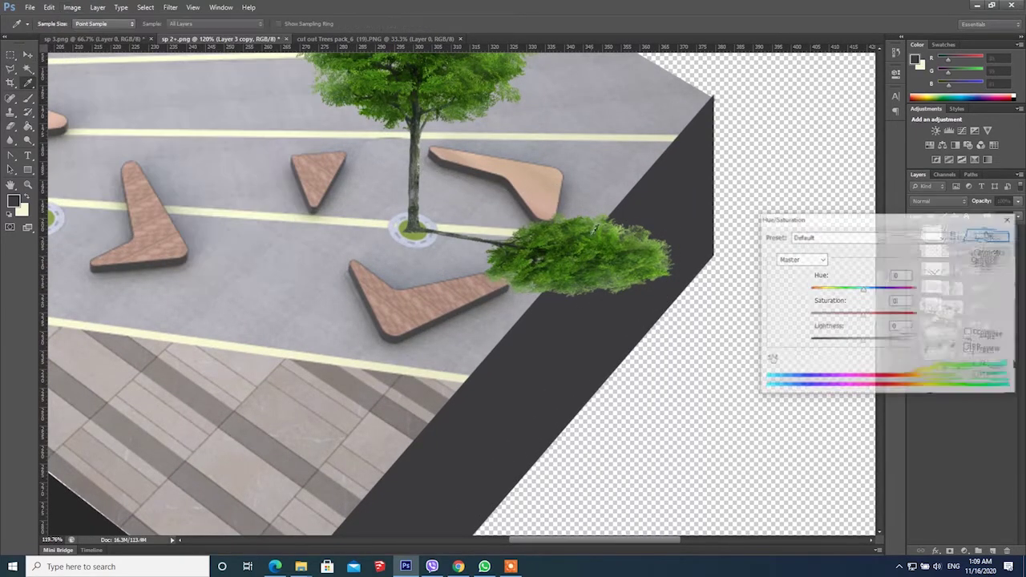
{"action": "left_click_drag", "start_coordinate": [838, 314], "coordinate": [805, 315]}
{"action": "left_click", "coordinate": [992, 238]}
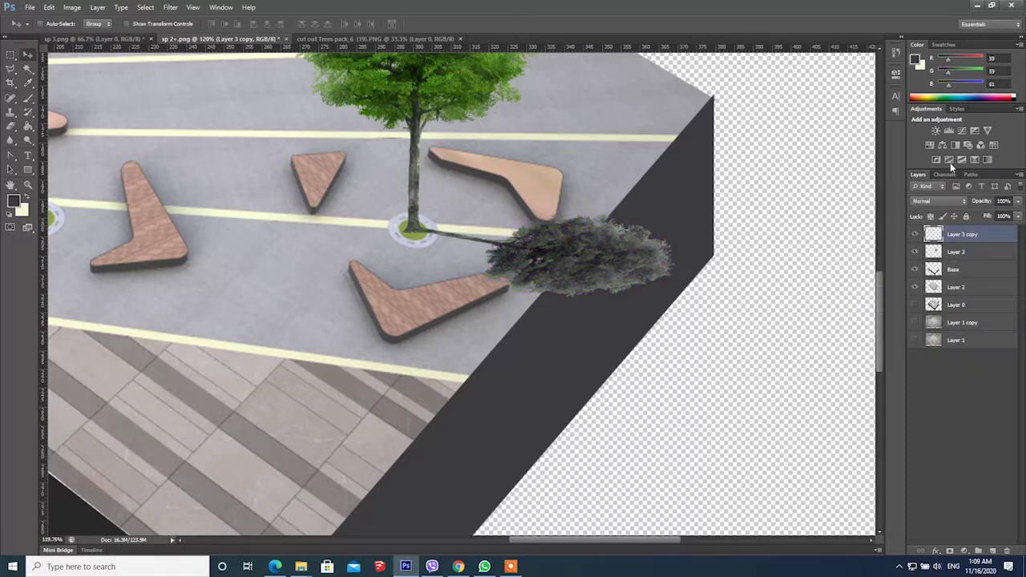
{"action": "left_click", "coordinate": [940, 200]}
{"action": "left_click", "coordinate": [930, 239]}
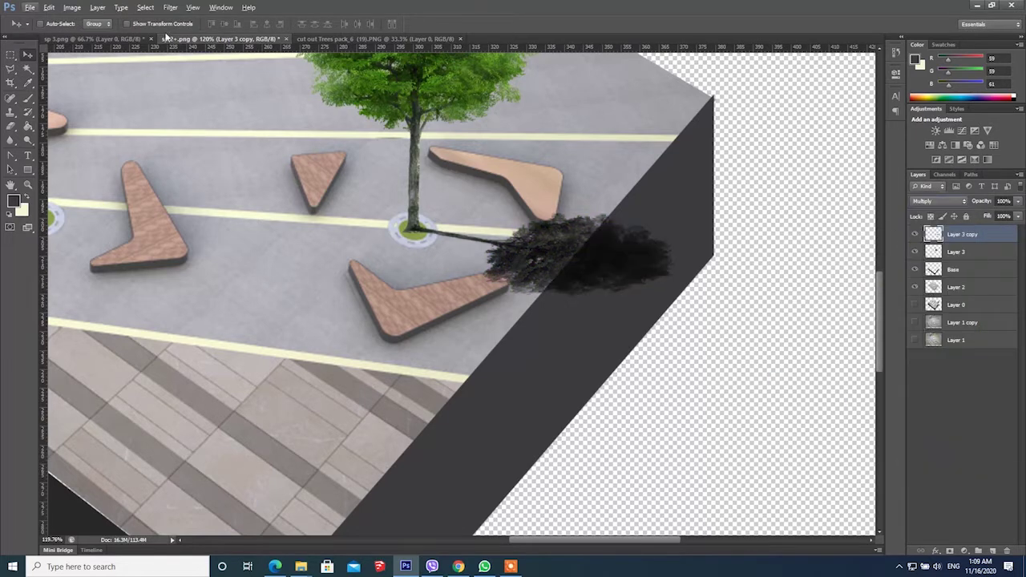
- Soften the tree shadow with a Gaussian Blur and lower its layer opacity to 56%
{"action": "left_click", "coordinate": [170, 7]}
{"action": "mouse_move", "coordinate": [225, 116]}
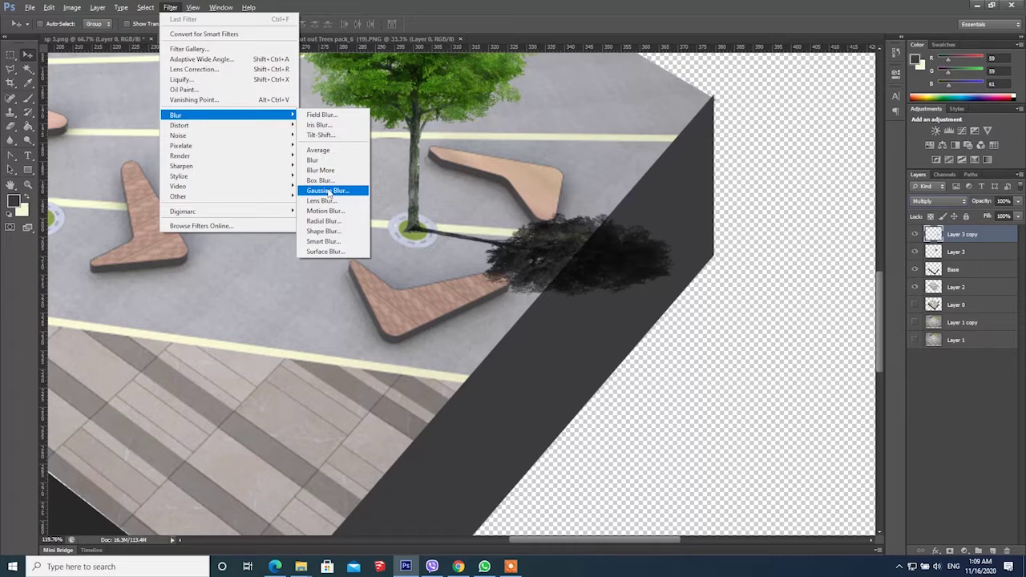
{"action": "left_click", "coordinate": [329, 191]}
{"action": "left_click", "coordinate": [628, 294]}
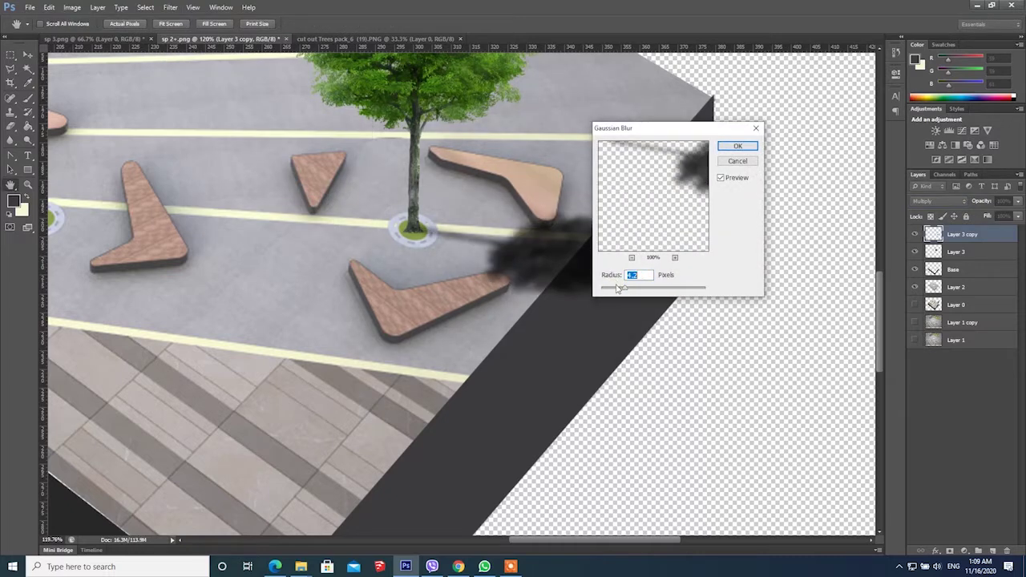
{"action": "left_click_drag", "start_coordinate": [618, 289], "coordinate": [624, 293]}
{"action": "left_click", "coordinate": [732, 148]}
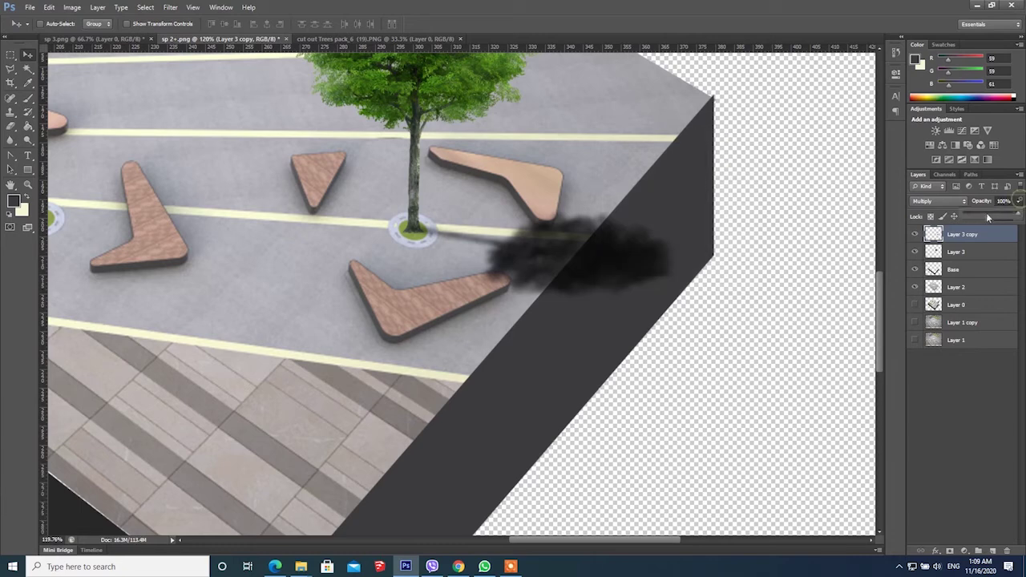
{"action": "mouse_move", "coordinate": [986, 212]}
{"action": "left_mouse_down"}
{"action": "mouse_move", "coordinate": [974, 214]}
{"action": "mouse_move", "coordinate": [994, 214]}
{"action": "left_mouse_up"}
- Select the part of the shadow overlapping the block's right side face with the Polygonal Lasso, delete it, and deselect
{"action": "left_click", "coordinate": [10, 69]}
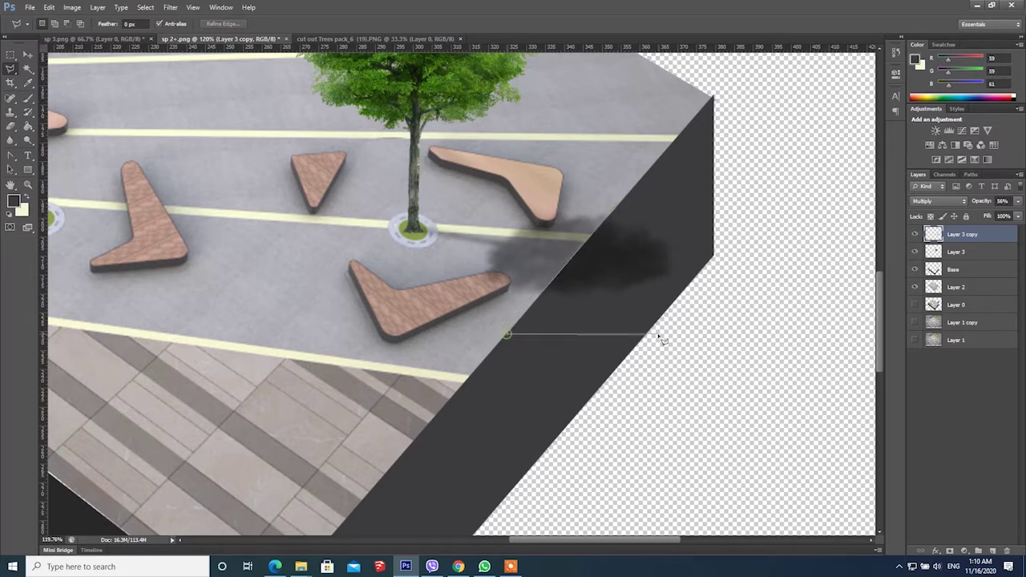
{"action": "double_click", "coordinate": [675, 186]}
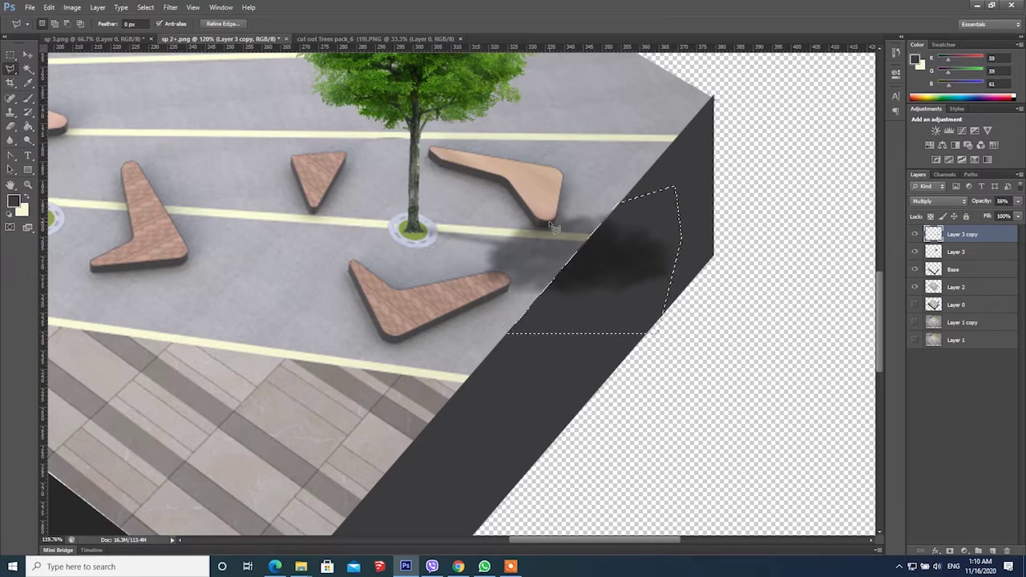
{"action": "key", "text": "Delete"}
{"action": "key", "text": "ctrl+d"}
{"action": "scroll", "coordinate": [526, 259], "scroll_direction": "down", "scroll_amount": 1}
{"action": "scroll", "coordinate": [526, 257], "scroll_direction": "down", "scroll_amount": 5}
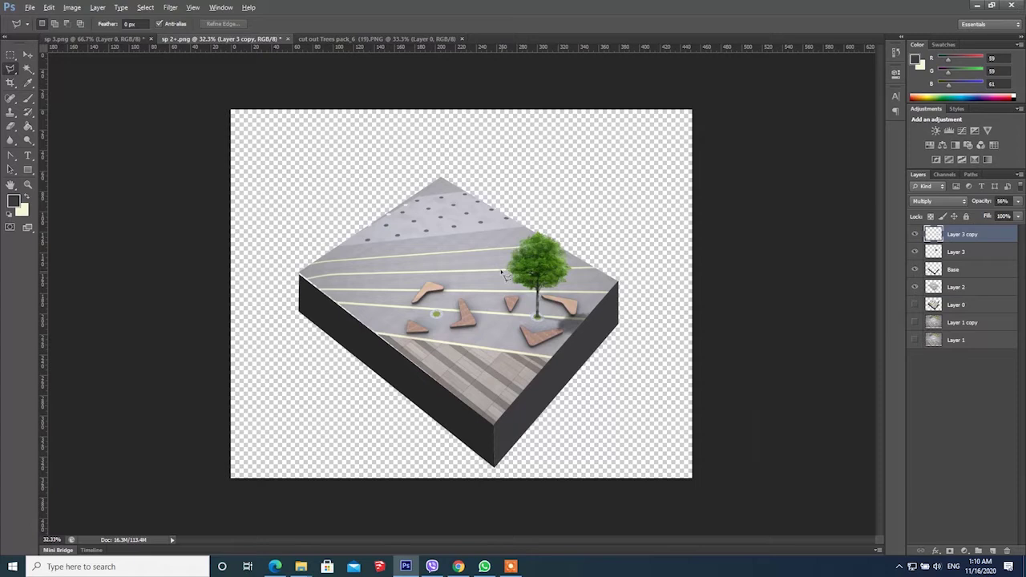
- Rename the upright tree's layer as Tree
{"action": "double_click", "coordinate": [955, 252]}
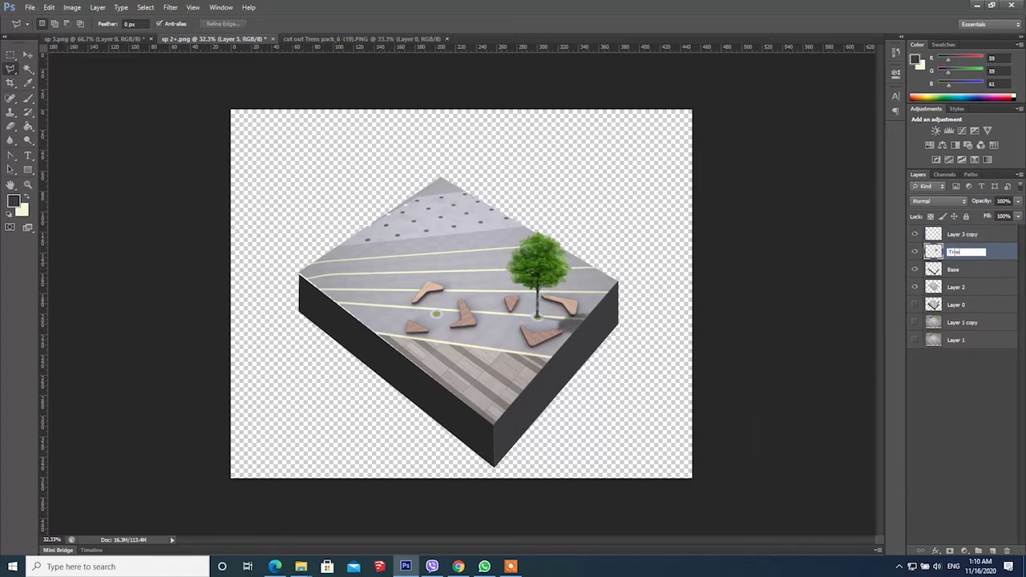
{"action": "key", "text": "Return"}
- Lower the saturation of the Tree layer to -33 with Hue/Saturation
{"action": "left_click", "coordinate": [74, 7]}
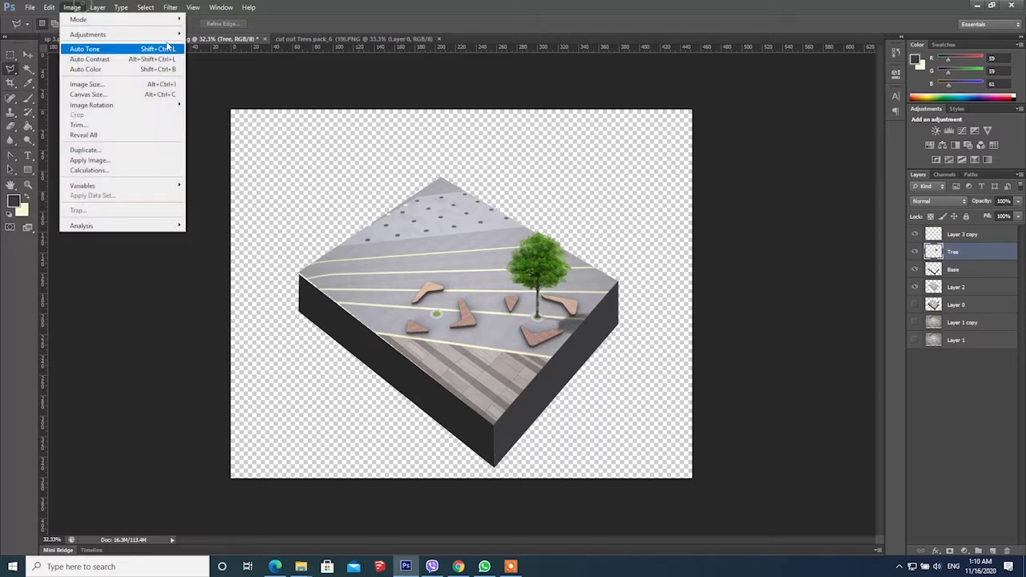
{"action": "mouse_move", "coordinate": [89, 30]}
{"action": "left_click", "coordinate": [296, 90]}
{"action": "left_click_drag", "start_coordinate": [860, 321], "coordinate": [848, 317]}
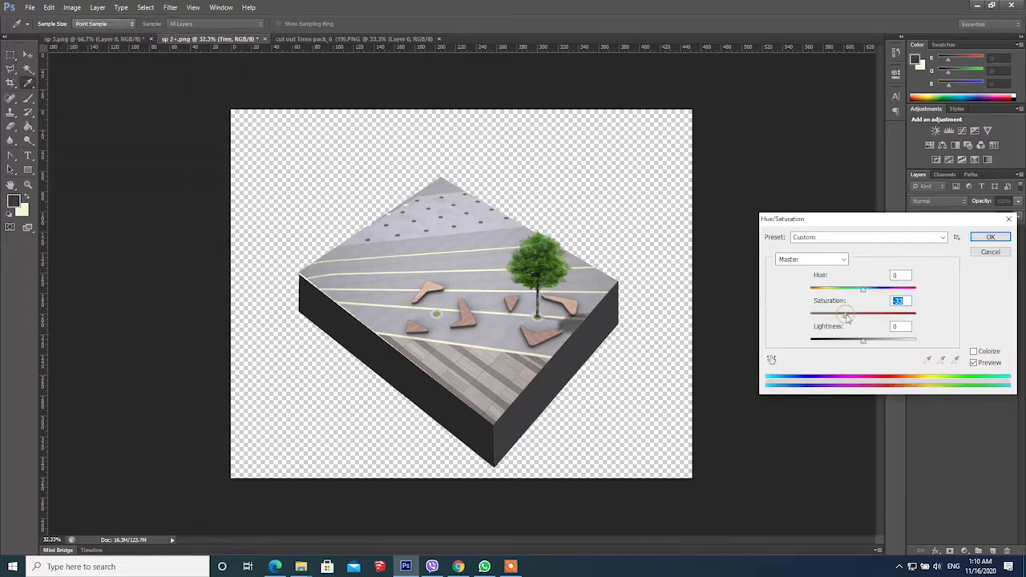
{"action": "left_click", "coordinate": [987, 240]}
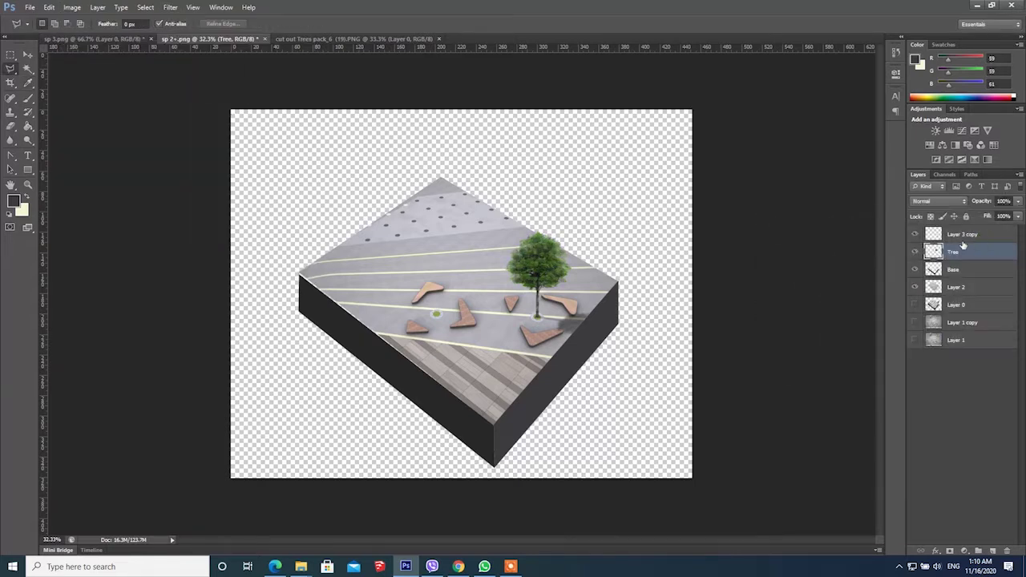
- Switch to File Explorer, browse to the Gopon project's Texture folder, and open the Sea-water-texture-clouds-reflection image in Photoshop
{"action": "mouse_move", "coordinate": [300, 566]}
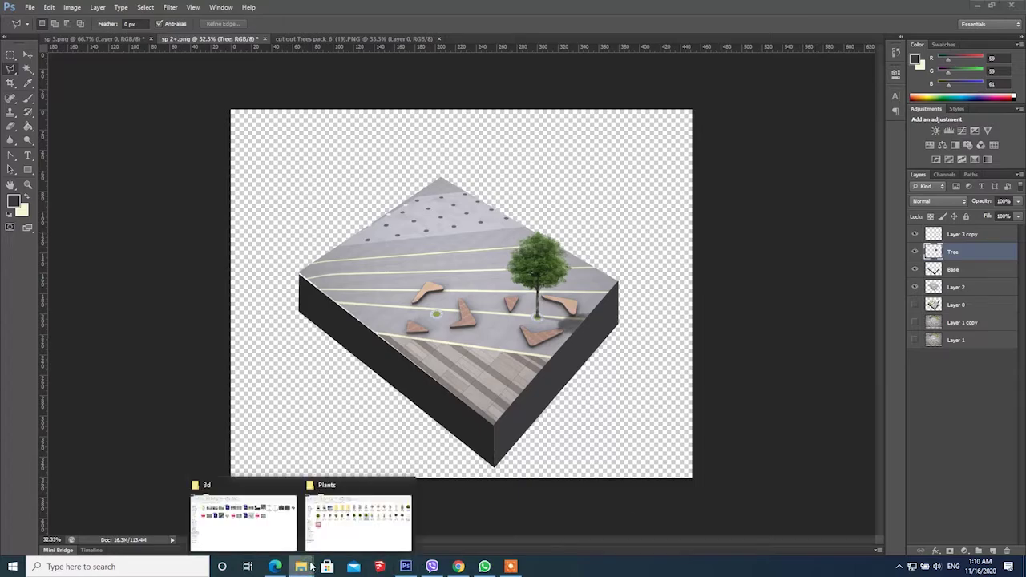
{"action": "left_click", "coordinate": [237, 515]}
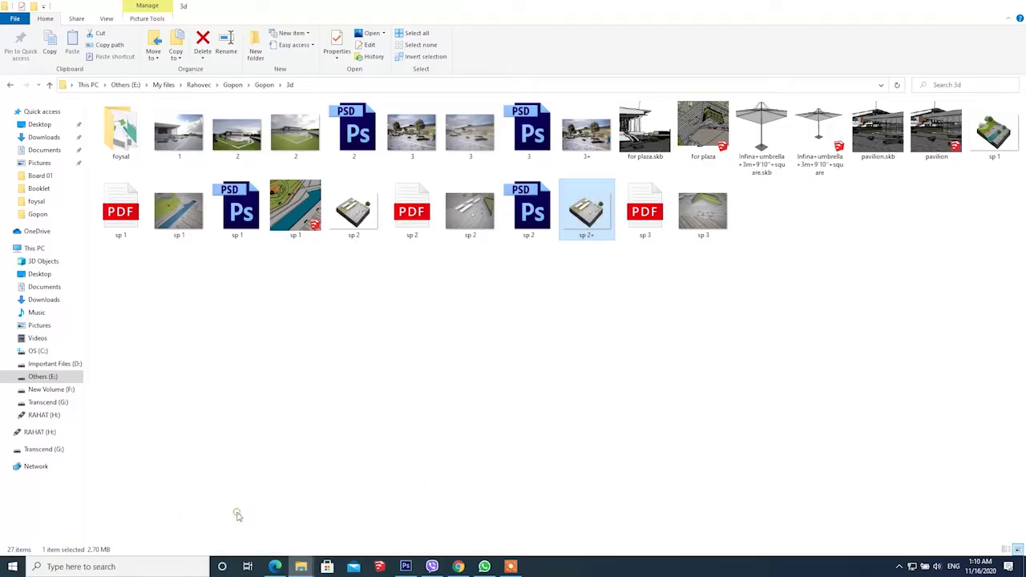
{"action": "left_click", "coordinate": [264, 85]}
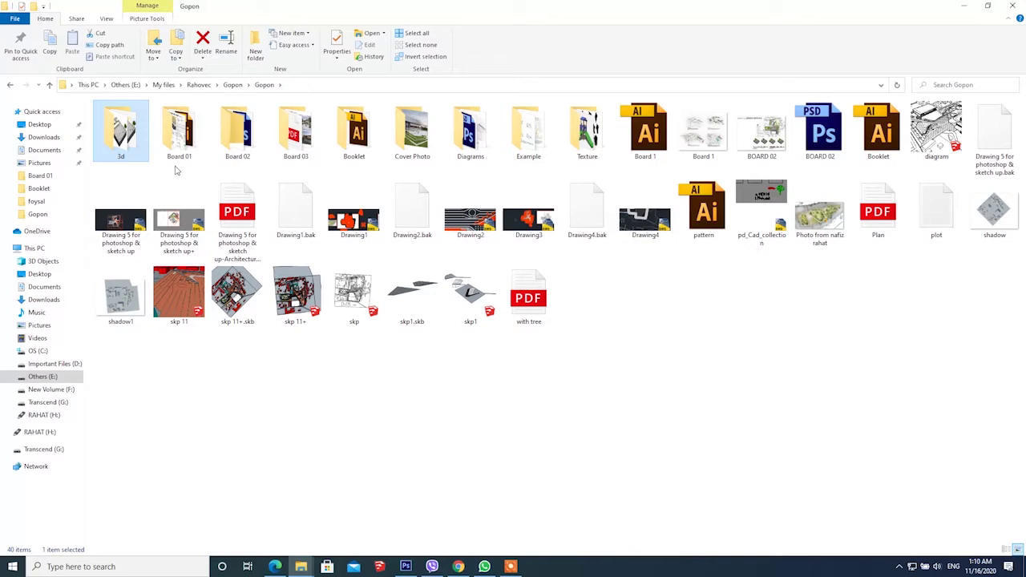
{"action": "double_click", "coordinate": [586, 140]}
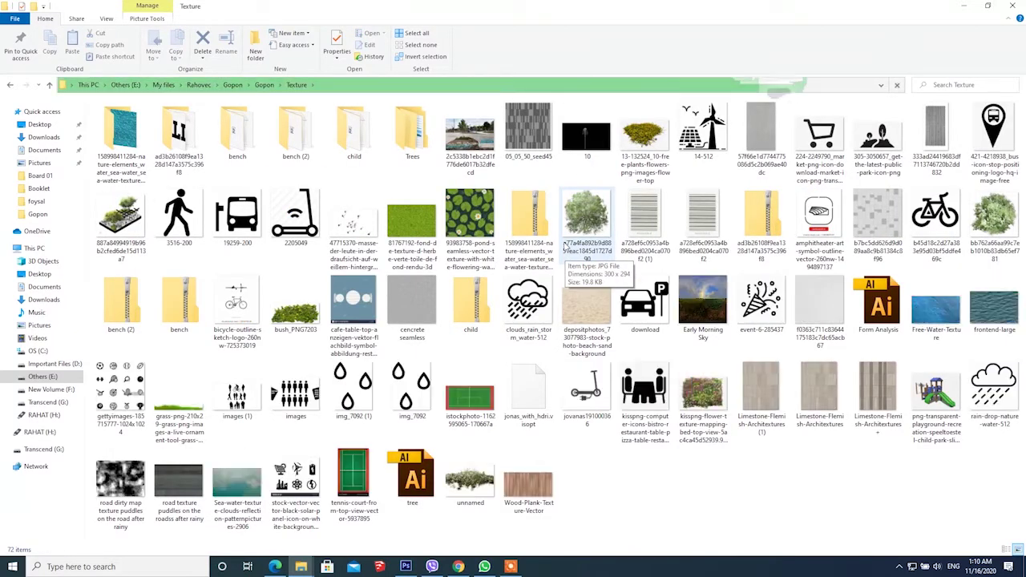
{"action": "right_click", "coordinate": [232, 491]}
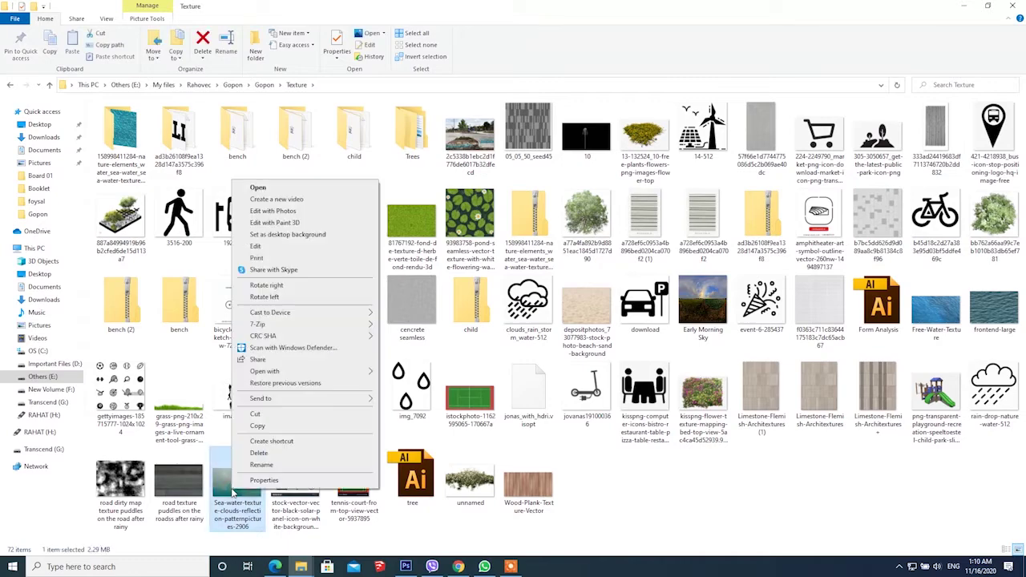
{"action": "mouse_move", "coordinate": [317, 372]}
{"action": "left_click", "coordinate": [431, 383]}
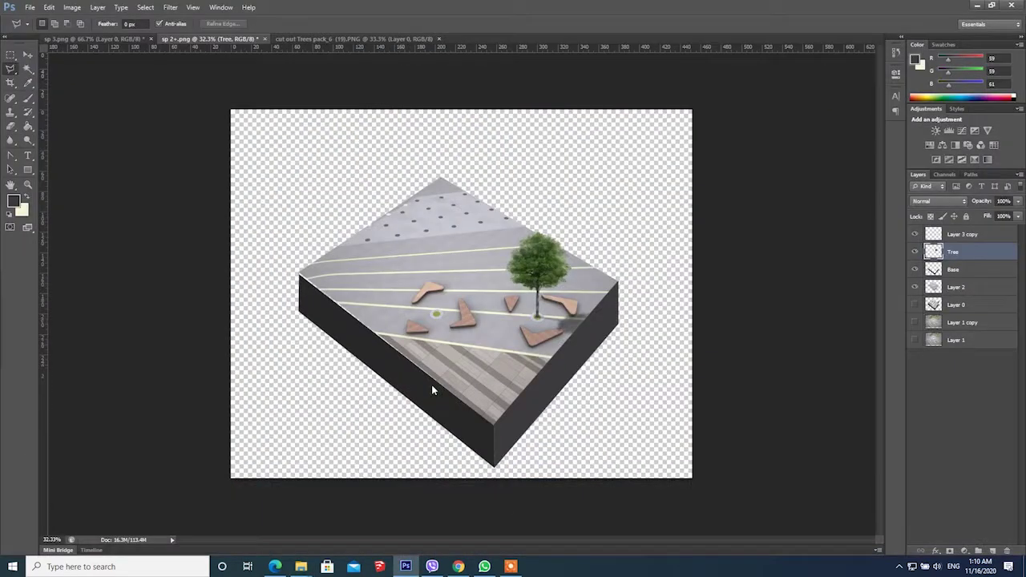
- Copy the entire sea-water image and paste it into the sp 3.png document
{"action": "key", "text": "ctrl+a"}
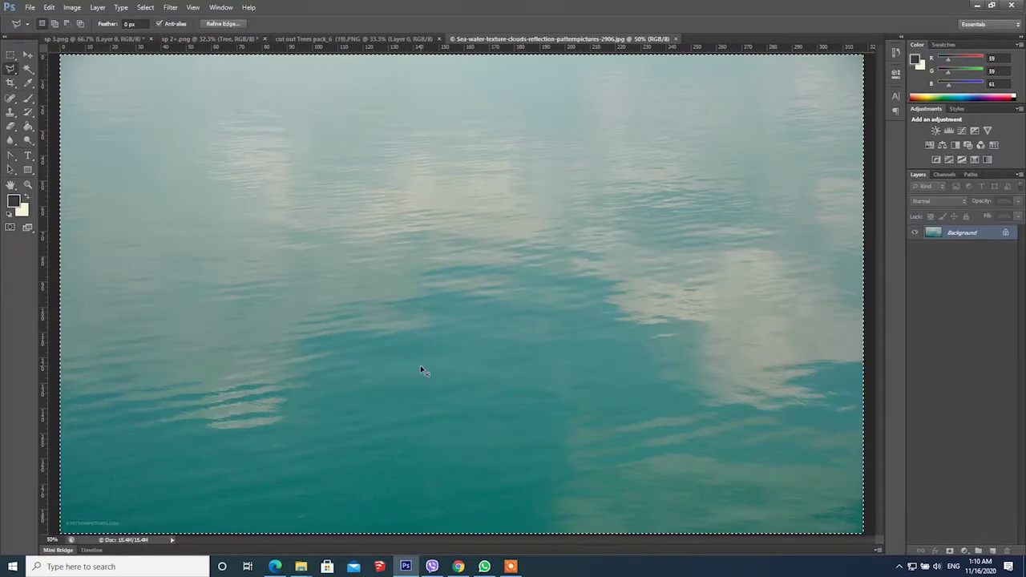
{"action": "left_click", "coordinate": [82, 38]}
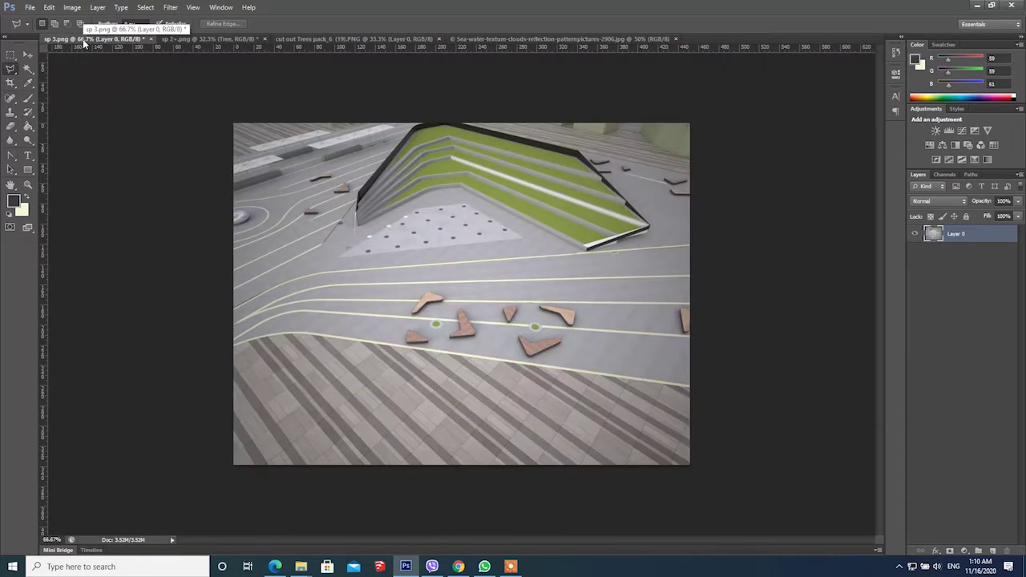
{"action": "key", "text": "ctrl+v"}
- Scale the pasted water image to about 15% width and 9.5% height, placed near the foot of the green terraces
{"action": "key", "text": "ctrl+t"}
{"action": "scroll", "coordinate": [376, 275], "scroll_direction": "down", "scroll_amount": 3}
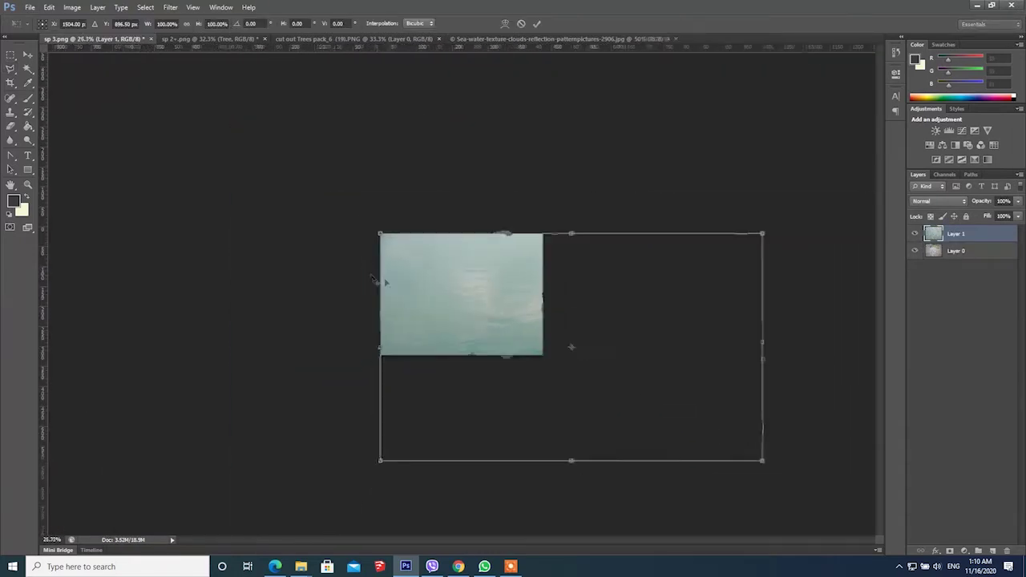
{"action": "scroll", "coordinate": [375, 278], "scroll_direction": "down", "scroll_amount": 1}
{"action": "left_click_drag", "start_coordinate": [713, 436], "coordinate": [458, 288]}
{"action": "scroll", "coordinate": [457, 287], "scroll_direction": "up", "scroll_amount": 5}
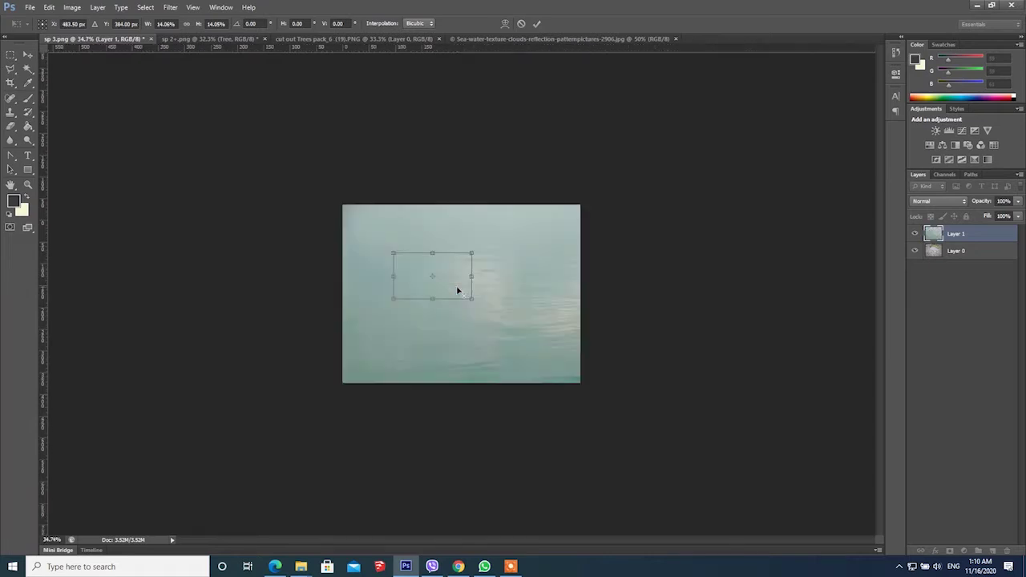
{"action": "left_click_drag", "start_coordinate": [521, 273], "coordinate": [531, 234]}
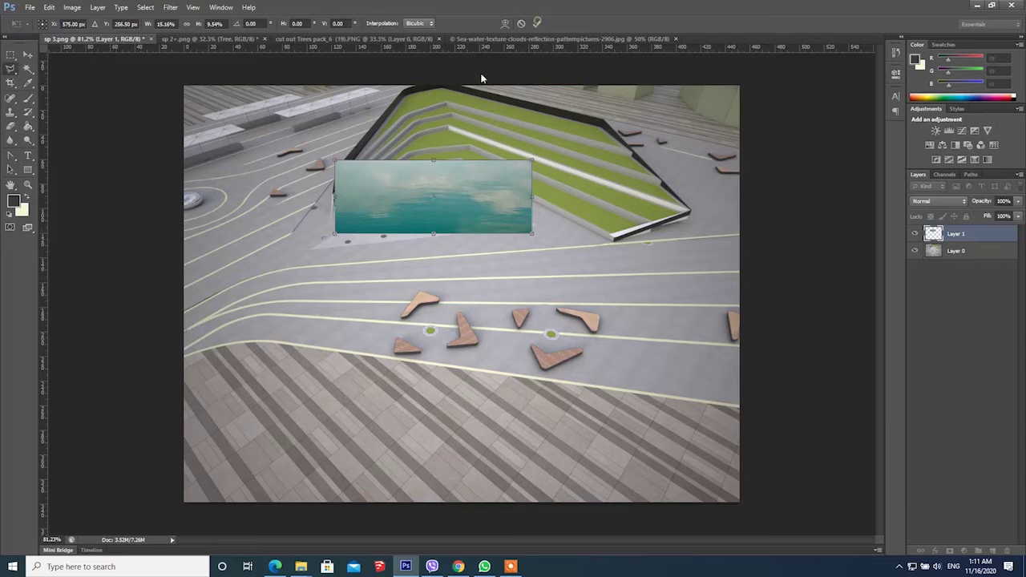
{"action": "key", "text": "Return"}
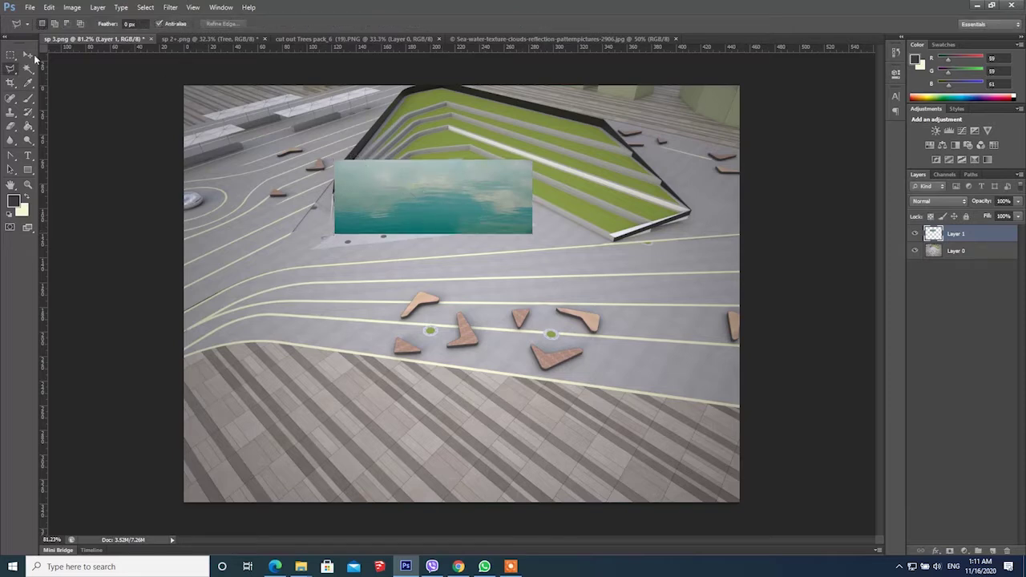
- Bring the scaled water layer into the sp 2+.png document and close sp 3.png without saving
{"action": "left_click", "coordinate": [32, 55]}
{"action": "left_click_drag", "start_coordinate": [428, 190], "coordinate": [469, 279]}
{"action": "left_click", "coordinate": [151, 39]}
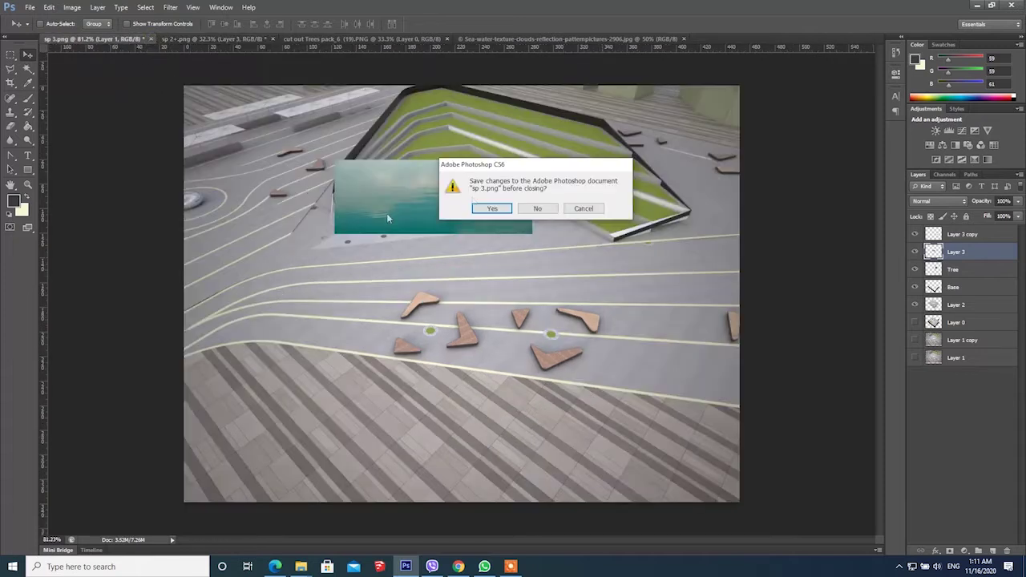
{"action": "left_click", "coordinate": [600, 209]}
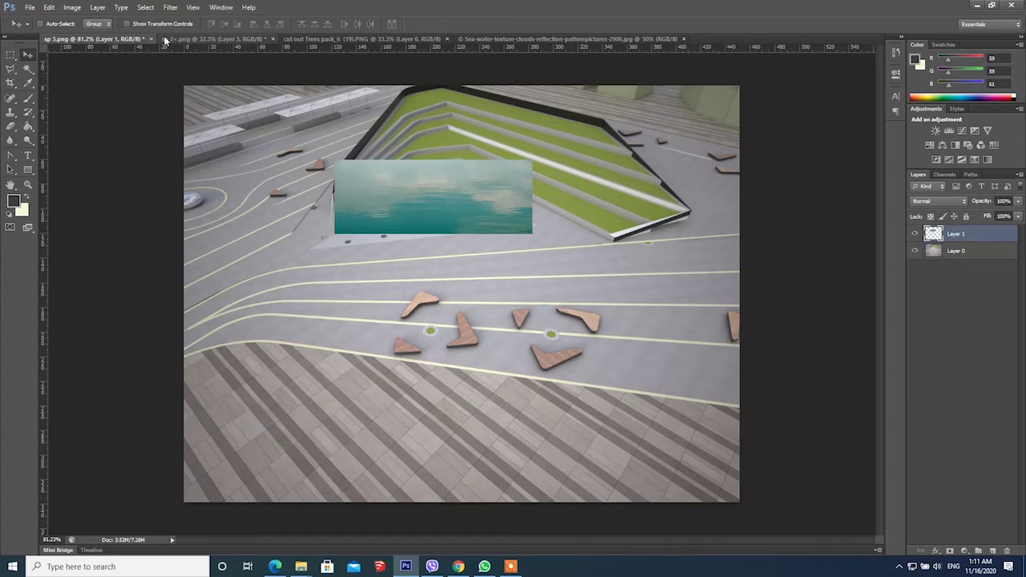
{"action": "left_click", "coordinate": [150, 39]}
{"action": "left_click", "coordinate": [535, 208]}
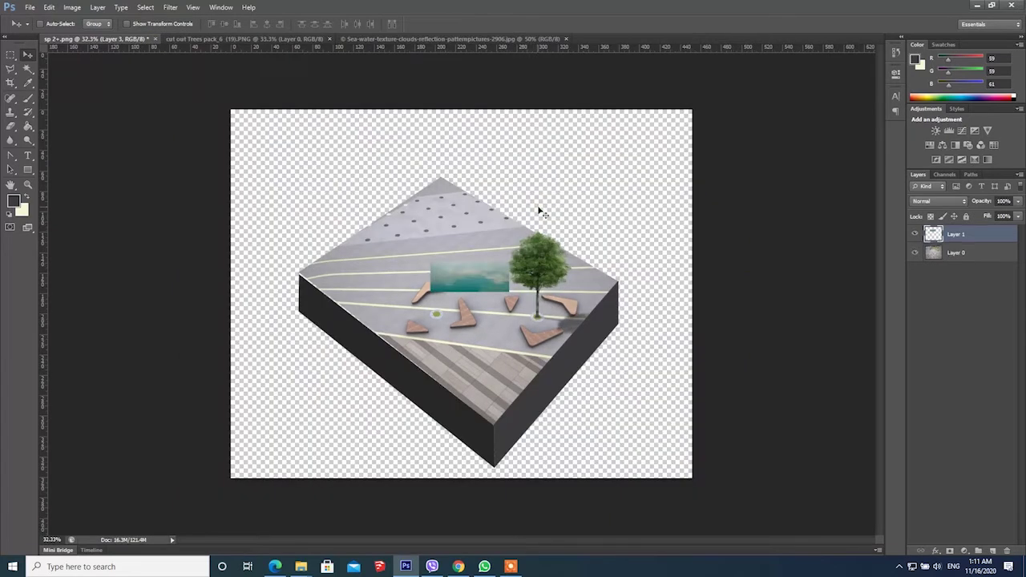
- Select the water layer, move it up toward the dotted paving area, and rename it Water
{"action": "right_click", "coordinate": [466, 278]}
{"action": "left_click", "coordinate": [495, 286]}
{"action": "left_click_drag", "start_coordinate": [498, 286], "coordinate": [477, 249]}
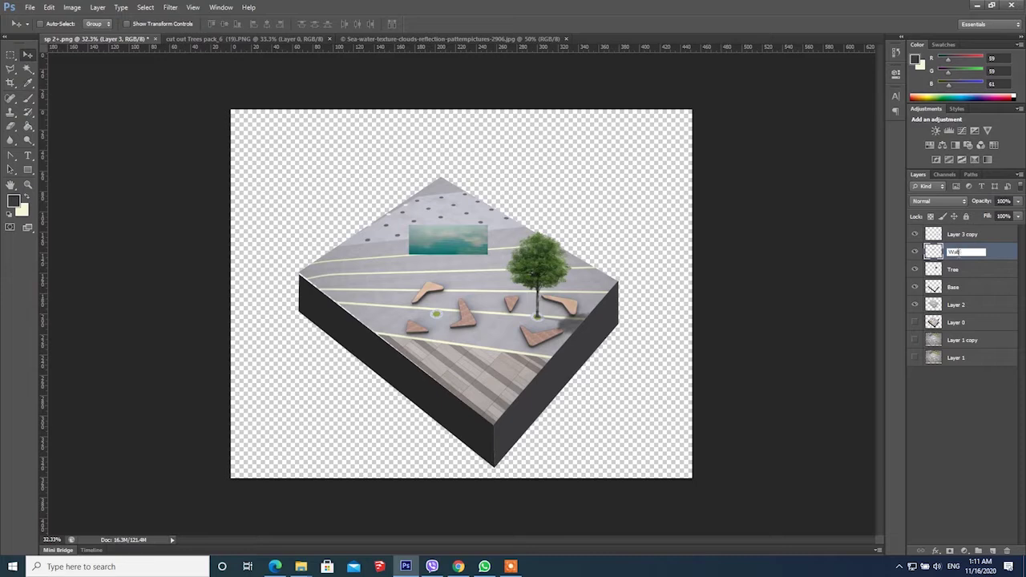
{"action": "key", "text": "Return"}
- Distort the Water layer so its corners cover the dotted paving and follow the block's back edges
{"action": "scroll", "coordinate": [433, 252], "scroll_direction": "up", "scroll_amount": 6}
{"action": "left_click_drag", "start_coordinate": [439, 216], "coordinate": [406, 163]}
{"action": "key", "text": "ctrl+t"}
{"action": "right_click", "coordinate": [466, 195]}
{"action": "left_click", "coordinate": [491, 248]}
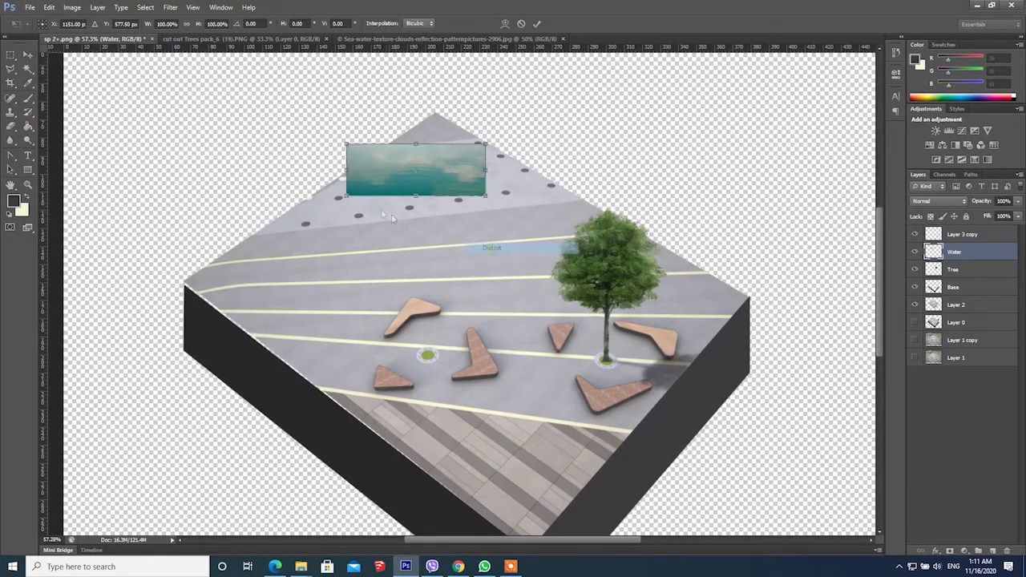
{"action": "left_click_drag", "start_coordinate": [346, 200], "coordinate": [251, 233]}
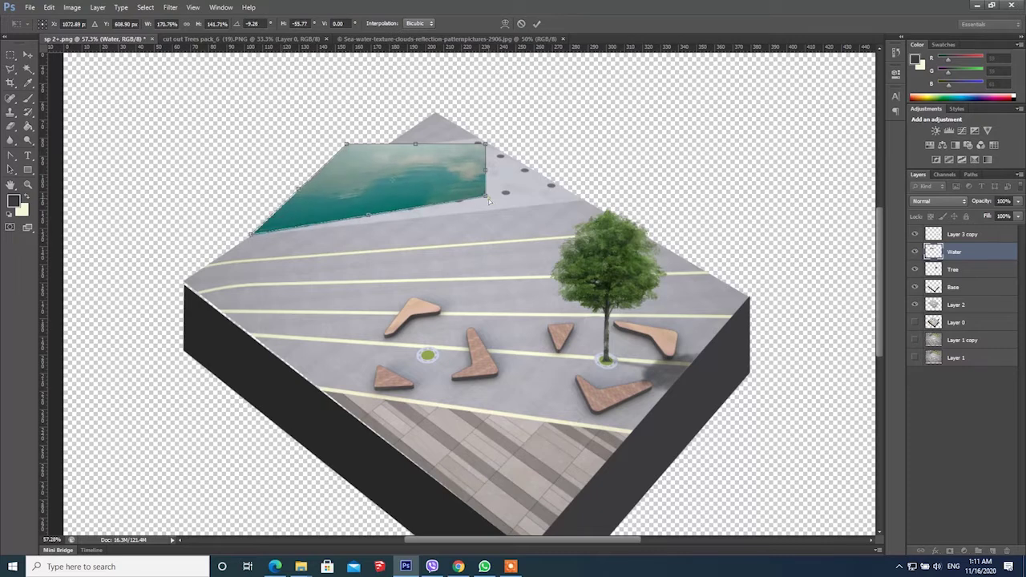
{"action": "left_click_drag", "start_coordinate": [490, 201], "coordinate": [585, 201]}
{"action": "left_click_drag", "start_coordinate": [485, 145], "coordinate": [477, 137]}
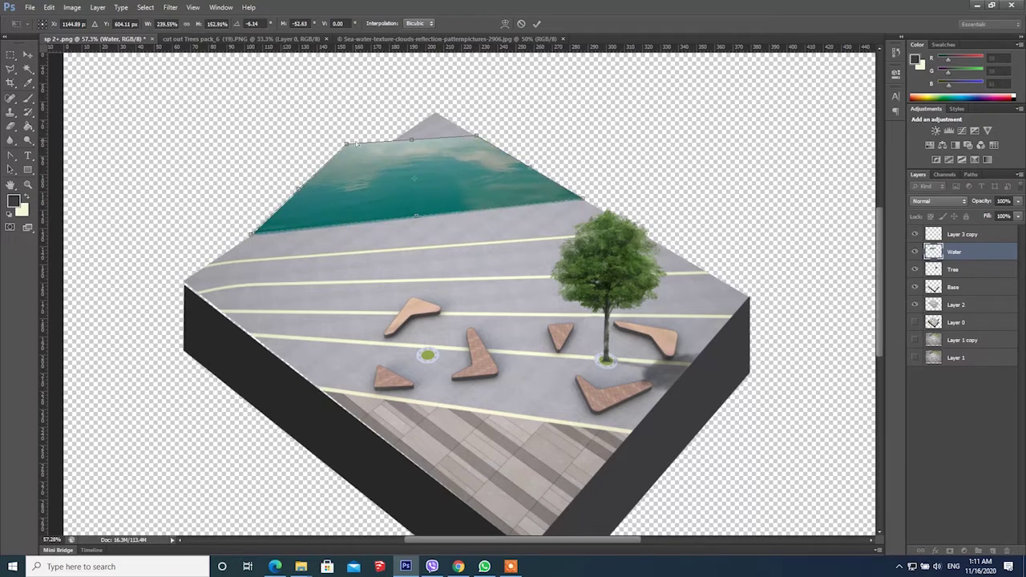
{"action": "left_click_drag", "start_coordinate": [346, 144], "coordinate": [379, 144]}
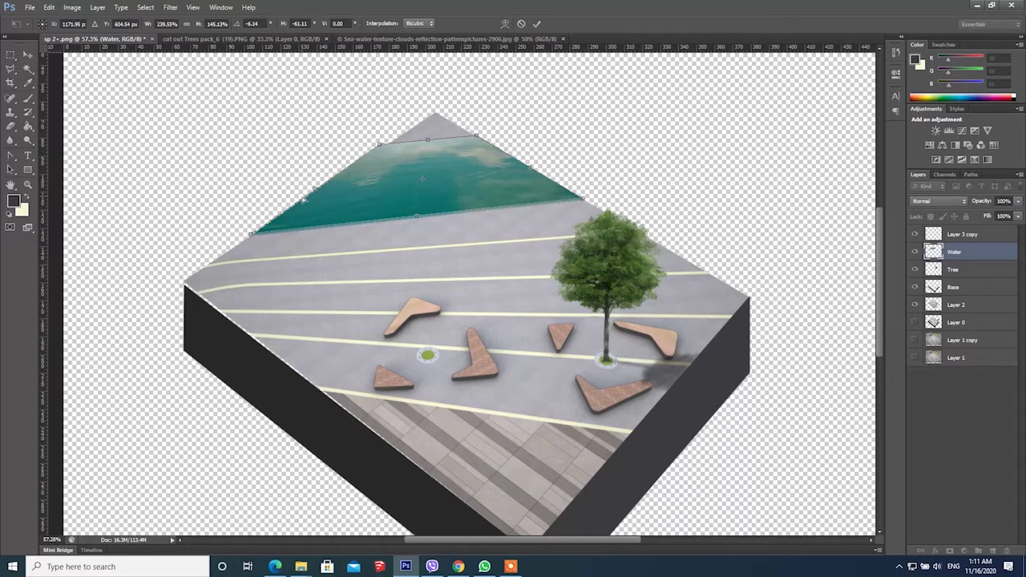
{"action": "left_click_drag", "start_coordinate": [303, 199], "coordinate": [310, 200]}
{"action": "left_click_drag", "start_coordinate": [583, 199], "coordinate": [586, 202]}
{"action": "left_click", "coordinate": [536, 24]}
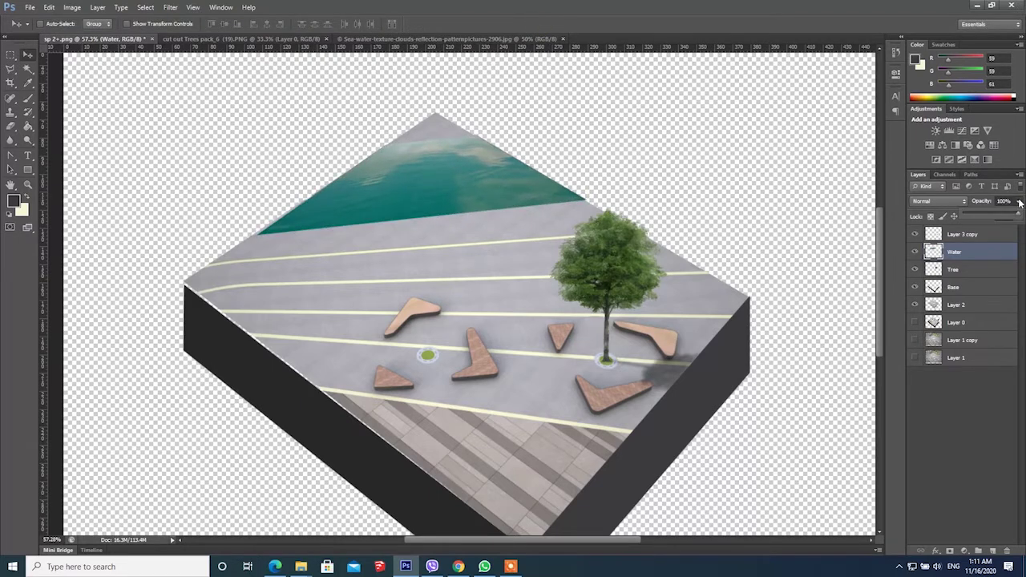
- Reduce the Water layer's opacity to 44% and stretch its height to about 108% toward the front
{"action": "left_click_drag", "start_coordinate": [992, 218], "coordinate": [987, 217]}
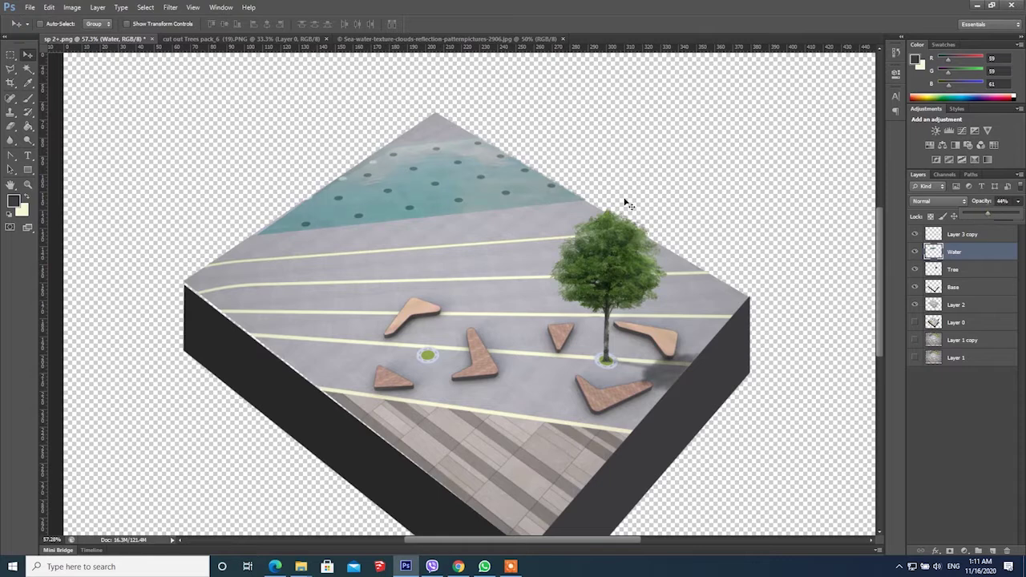
{"action": "left_click_drag", "start_coordinate": [471, 194], "coordinate": [469, 227]}
{"action": "key", "text": "ctrl+t"}
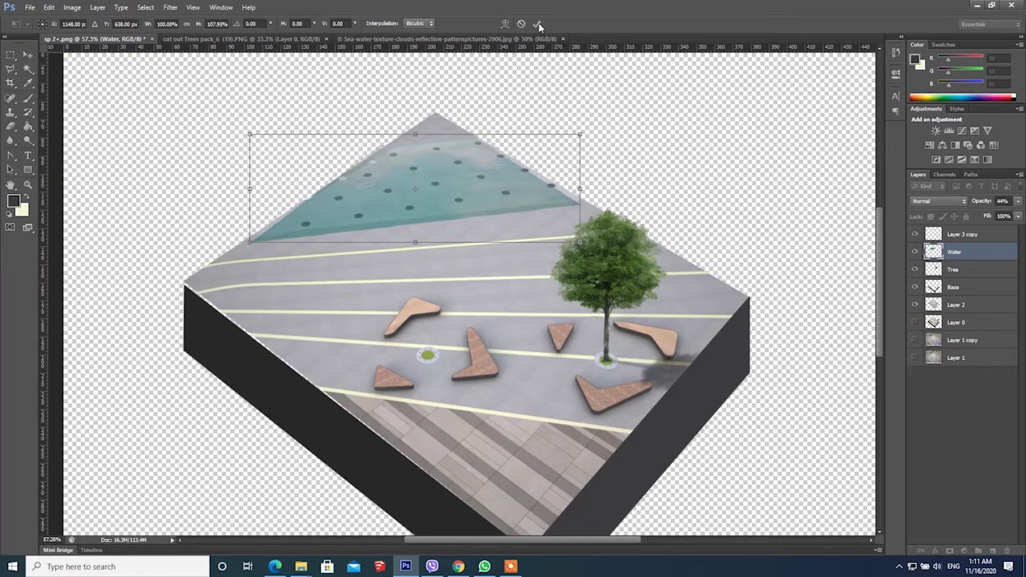
{"action": "left_click", "coordinate": [538, 25]}
- Soften the Water layer's front and back-left edges using a soft 95 px Eraser
{"action": "scroll", "coordinate": [393, 202], "scroll_direction": "up", "scroll_amount": 1}
{"action": "left_click", "coordinate": [11, 126]}
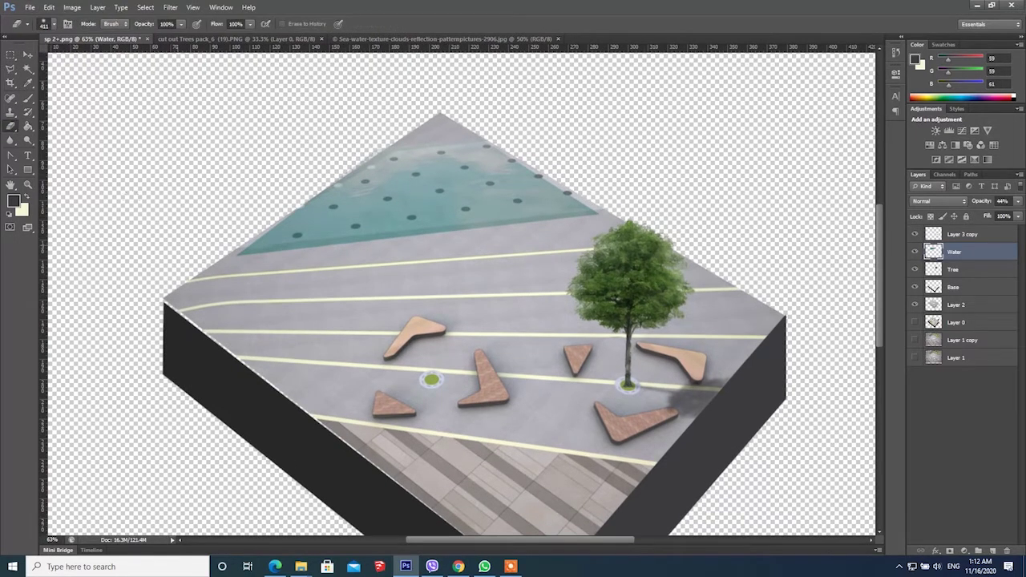
{"action": "left_click", "coordinate": [48, 25]}
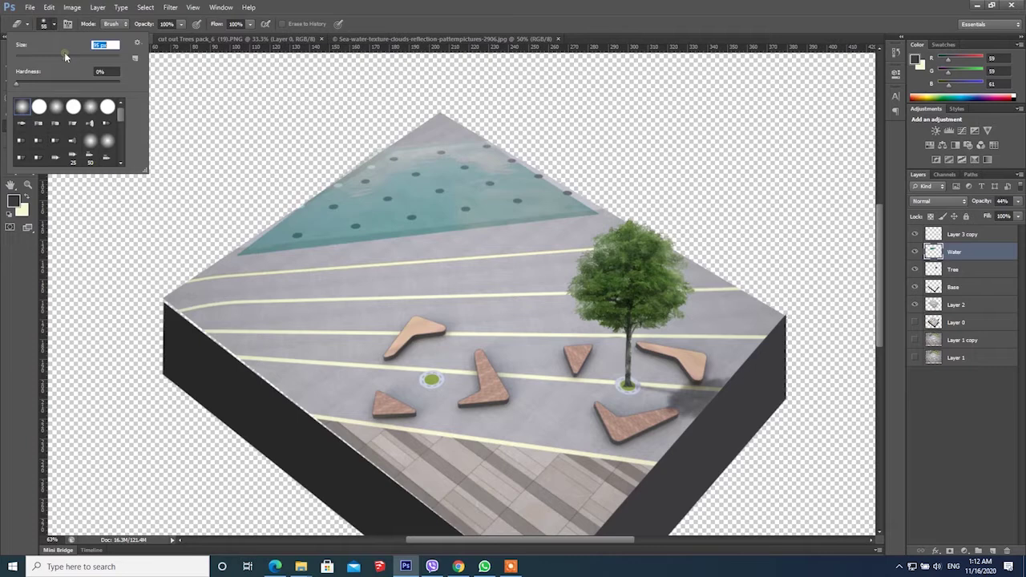
{"action": "key", "text": "Return"}
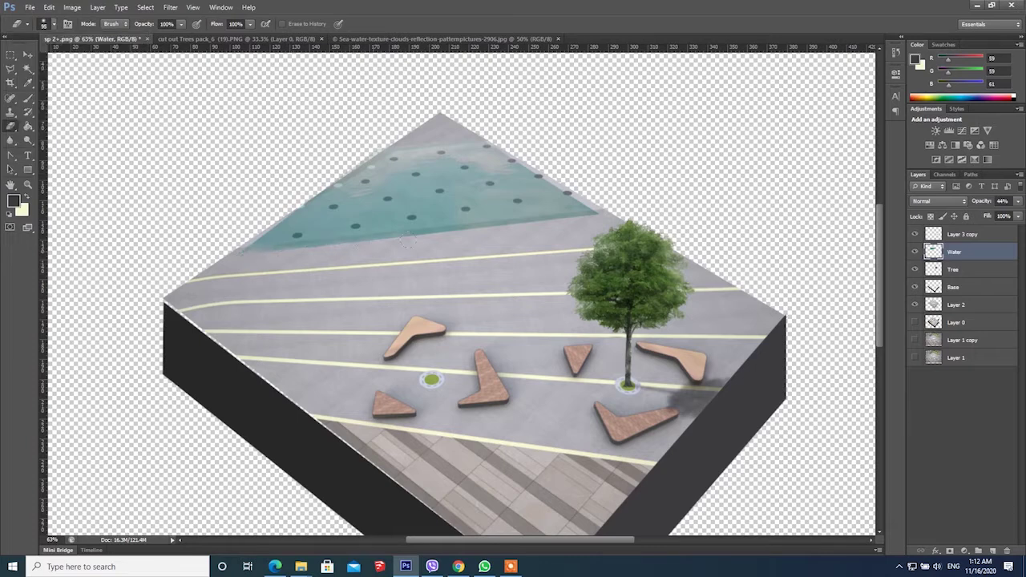
{"action": "left_click_drag", "start_coordinate": [406, 232], "coordinate": [598, 209]}
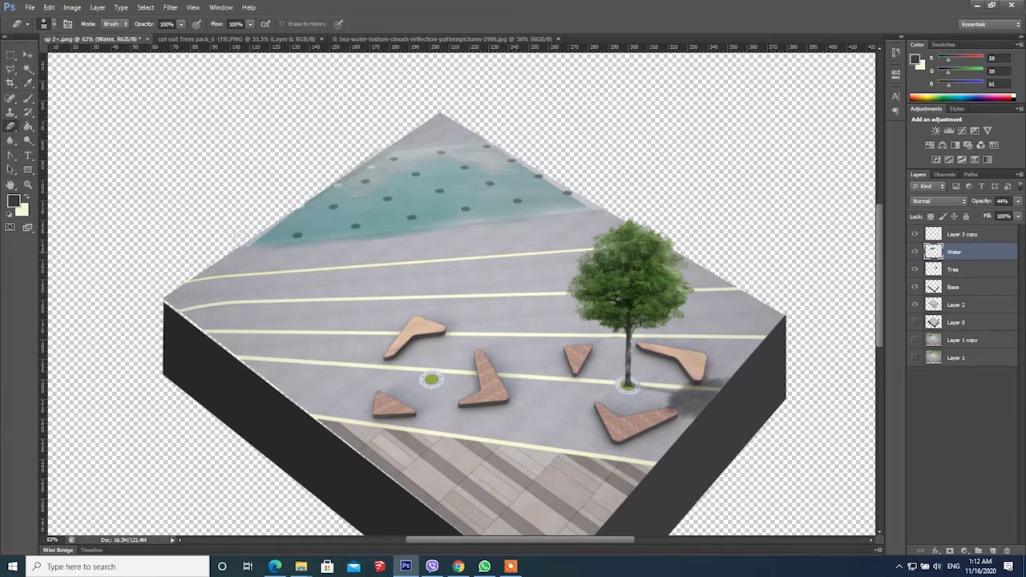
{"action": "left_click_drag", "start_coordinate": [270, 200], "coordinate": [357, 150]}
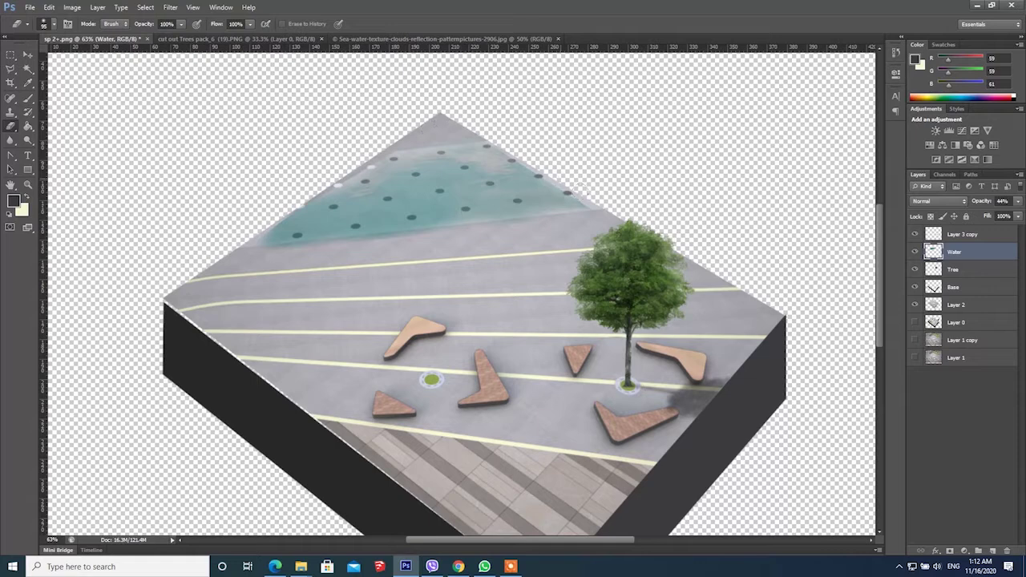
{"action": "scroll", "coordinate": [451, 223], "scroll_direction": "down", "scroll_amount": 2}
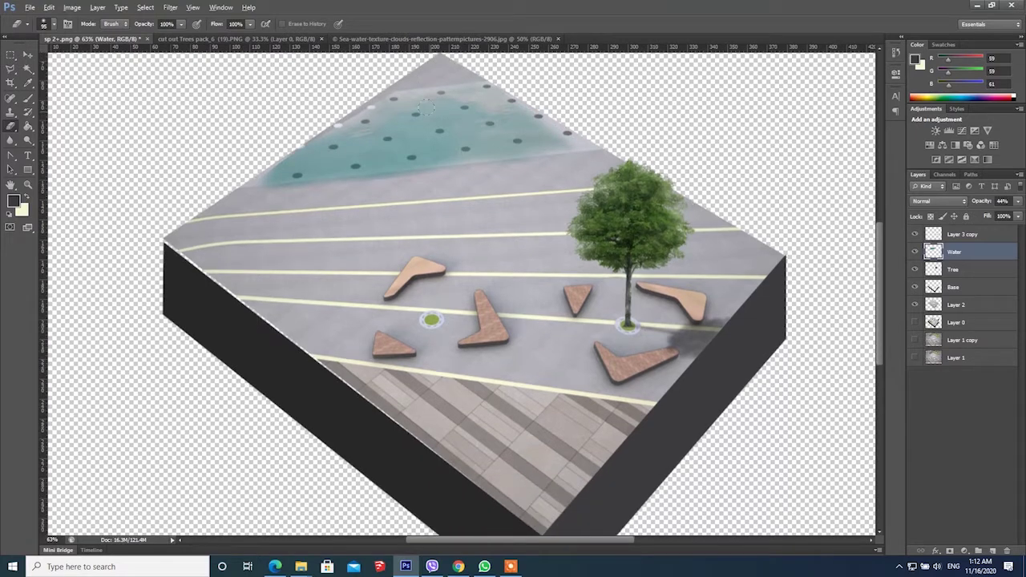
{"action": "scroll", "coordinate": [452, 223], "scroll_direction": "down", "scroll_amount": 4}
{"action": "left_click", "coordinate": [27, 56]}
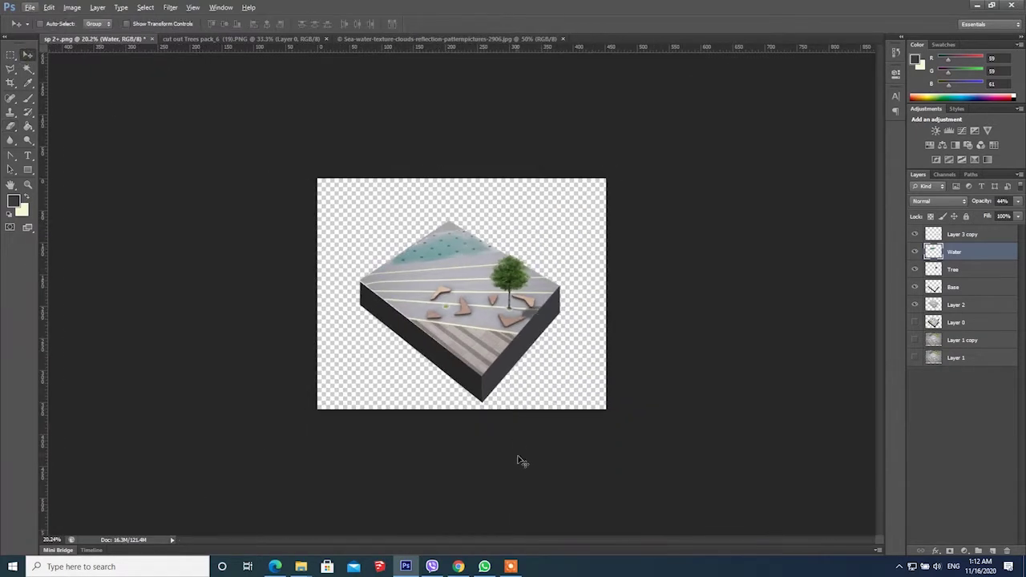
- Switch to the Texture folder and bring the black-background fountain image into a new Photoshop document
{"action": "right_click", "coordinate": [458, 567]}
{"action": "left_click", "coordinate": [300, 567]}
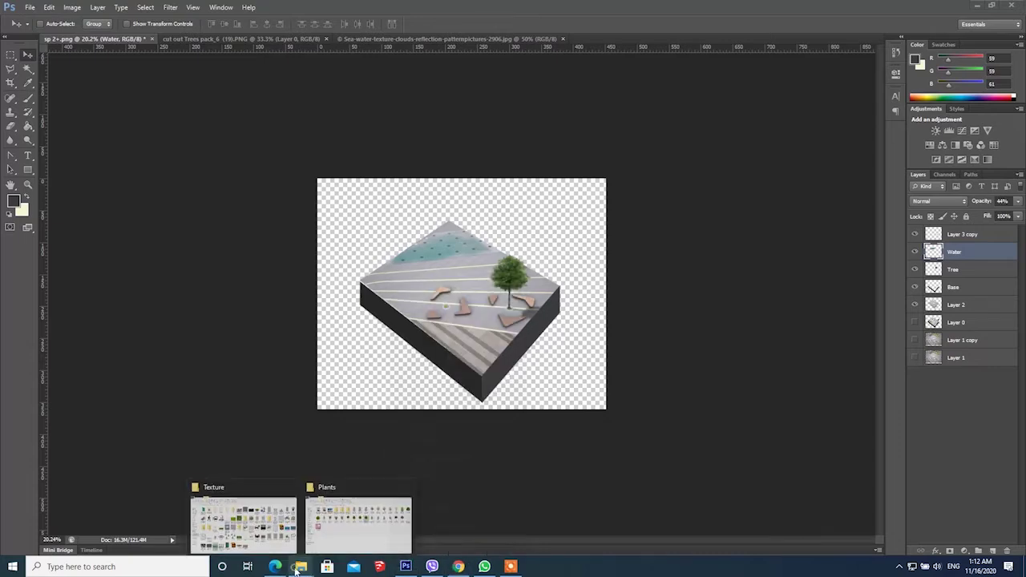
{"action": "left_click", "coordinate": [258, 538]}
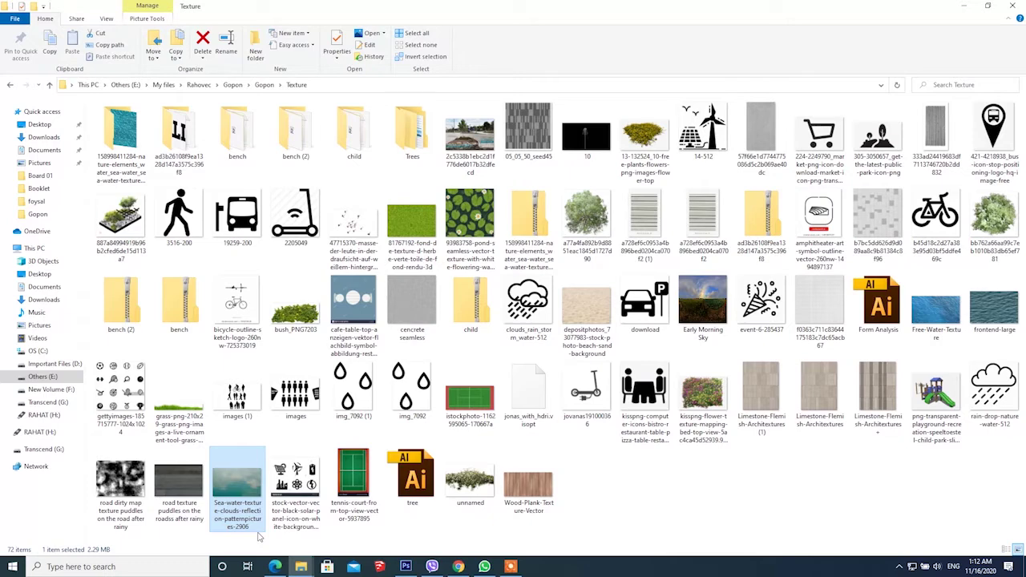
{"action": "left_click", "coordinate": [407, 566]}
- Select the fountain and the black area around it with a rectangular marquee feathered by 20 px
{"action": "left_click", "coordinate": [10, 52]}
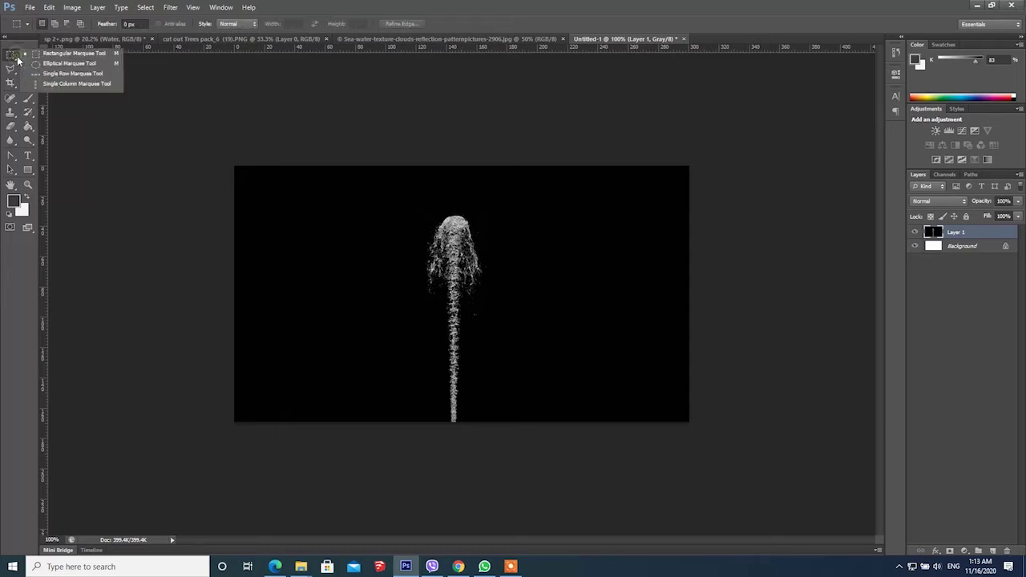
{"action": "left_click", "coordinate": [135, 23]}
{"action": "type", "text": "2"}
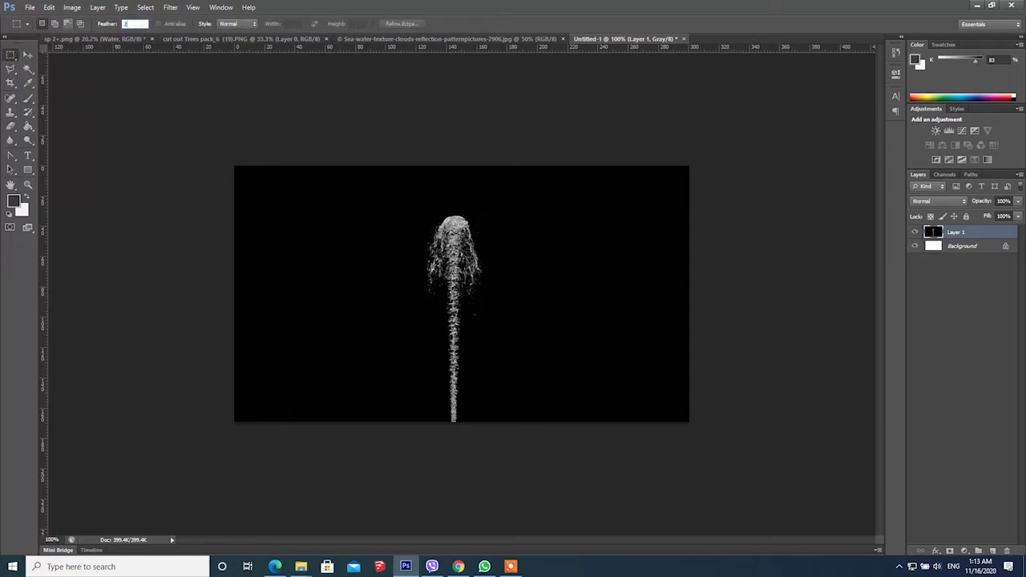
{"action": "type", "text": "0"}
{"action": "left_click_drag", "start_coordinate": [362, 194], "coordinate": [544, 425]}
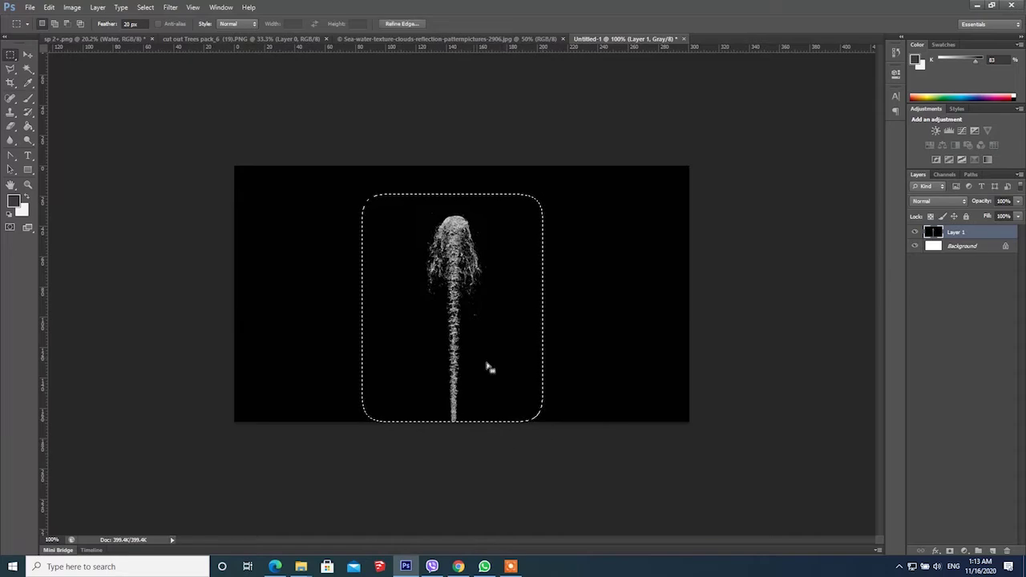
- Paste the selected fountain into sp 2+.png over the water area and set its blend mode to Screen
{"action": "key", "text": "ctrl+d"}
{"action": "left_click", "coordinate": [226, 40]}
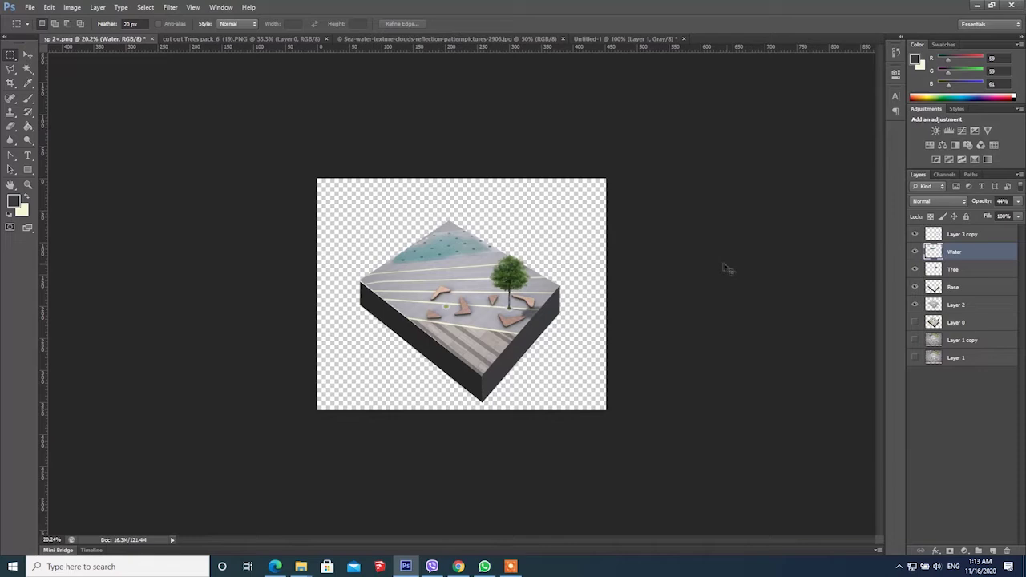
{"action": "key", "text": "ctrl+v"}
{"action": "left_click", "coordinate": [28, 55]}
{"action": "scroll", "coordinate": [461, 303], "scroll_direction": "up", "scroll_amount": 5}
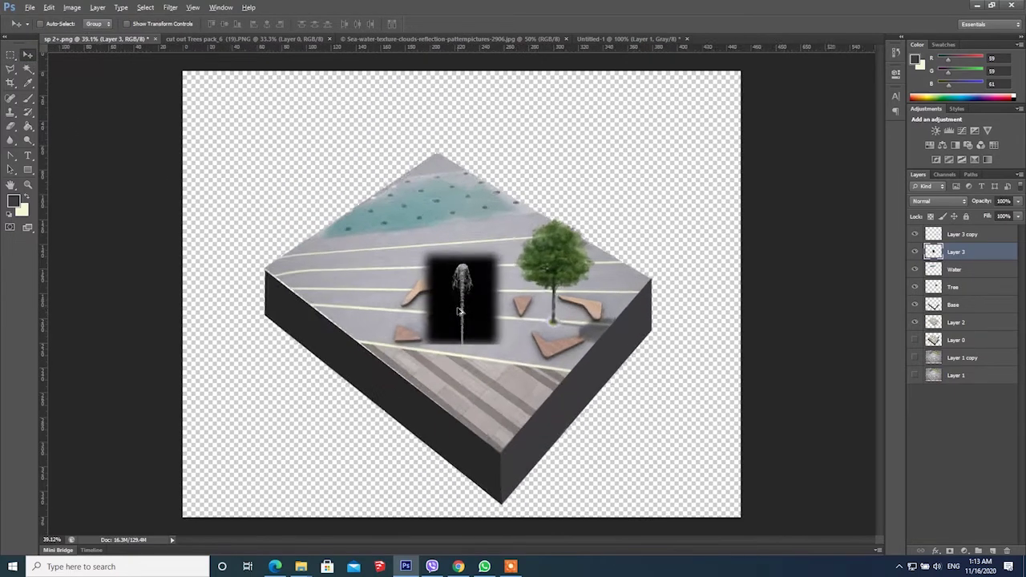
{"action": "left_click_drag", "start_coordinate": [462, 317], "coordinate": [405, 148]}
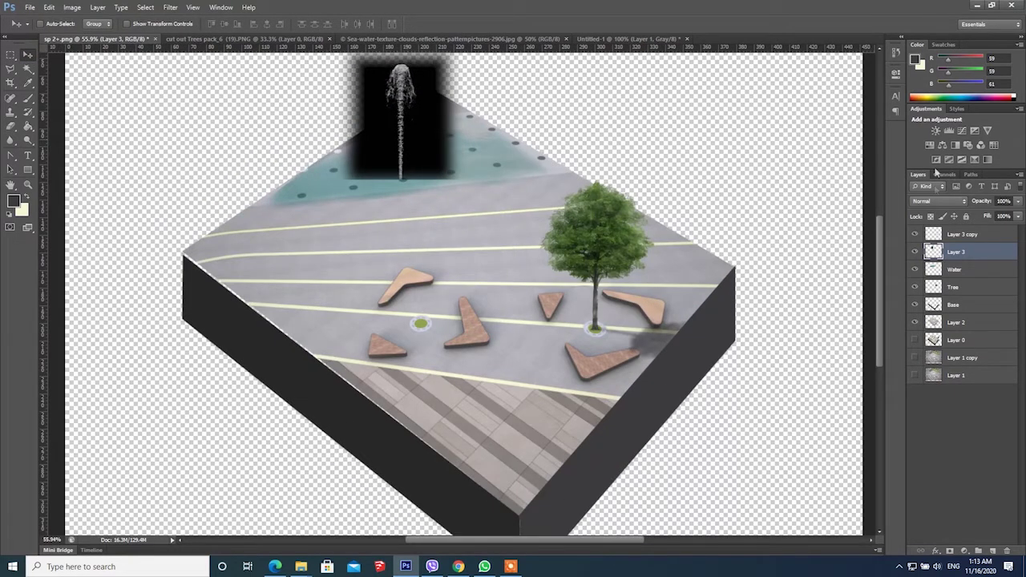
{"action": "left_click", "coordinate": [950, 205]}
{"action": "left_click", "coordinate": [934, 307]}
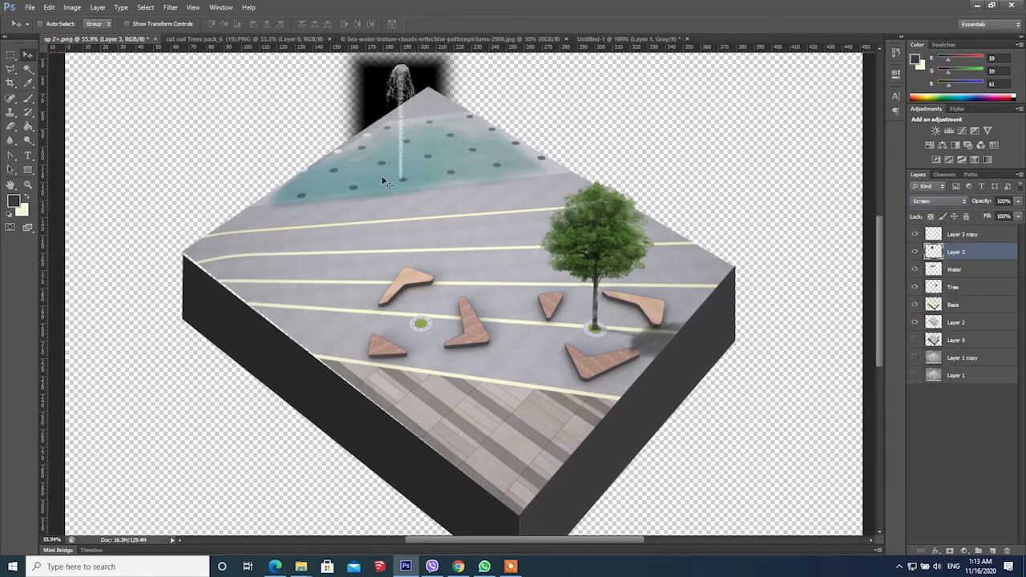
{"action": "scroll", "coordinate": [344, 168], "scroll_direction": "down", "scroll_amount": 1}
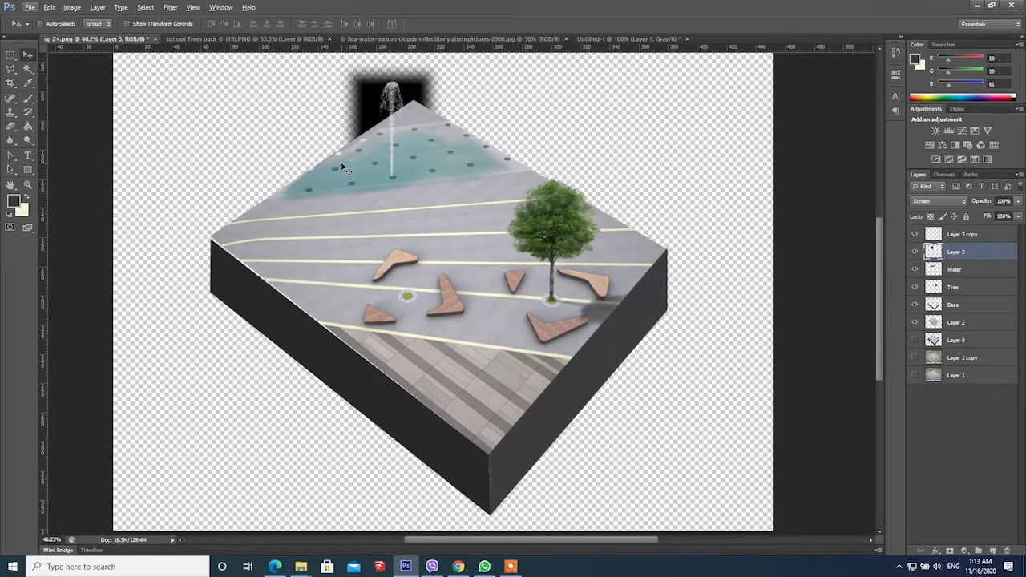
- Scale the fountain layer to about 52%, stand it on a front-row dot, and lower its height with Distort
{"action": "key", "text": "ctrl+t"}
{"action": "left_click_drag", "start_coordinate": [342, 54], "coordinate": [389, 116]}
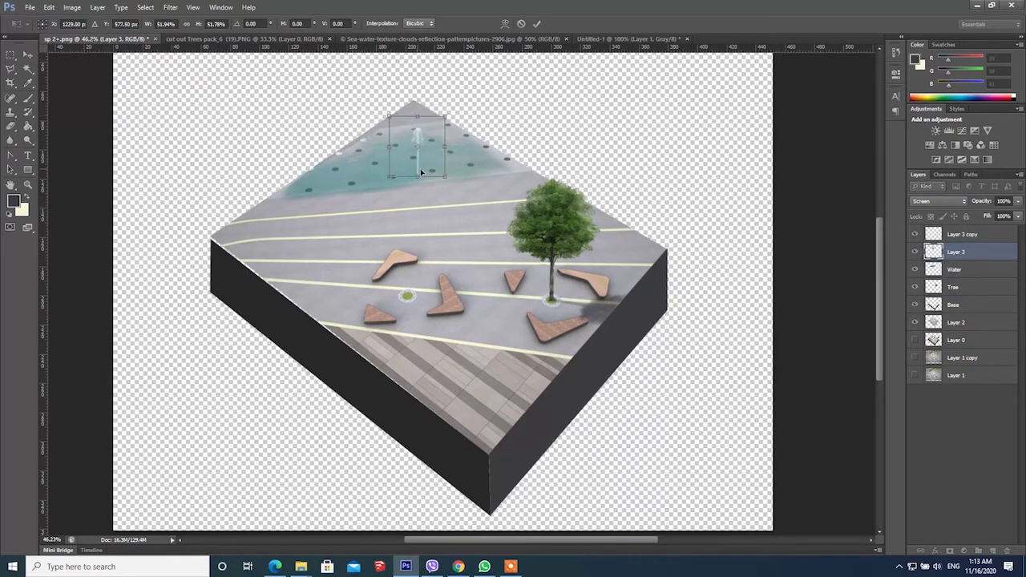
{"action": "left_click_drag", "start_coordinate": [421, 171], "coordinate": [383, 170]}
{"action": "scroll", "coordinate": [392, 164], "scroll_direction": "up", "scroll_amount": 1}
{"action": "right_click", "coordinate": [392, 163]}
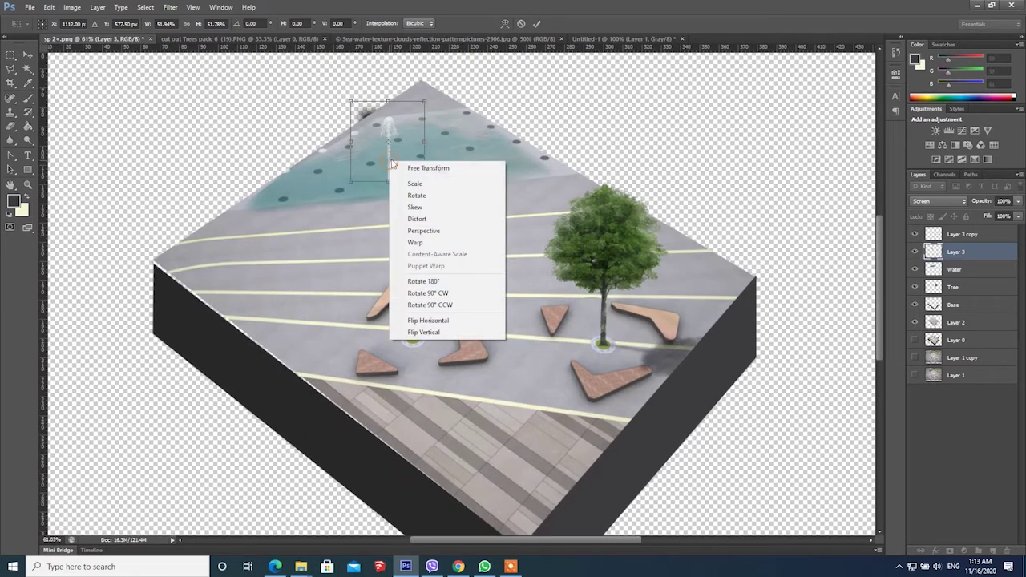
{"action": "left_click", "coordinate": [426, 220]}
{"action": "left_click_drag", "start_coordinate": [388, 101], "coordinate": [389, 118]}
- Apply the transform and duplicate the fountain three times along the front row of dots
{"action": "left_click_drag", "start_coordinate": [405, 173], "coordinate": [465, 164]}
{"action": "left_click", "coordinate": [543, 23]}
{"action": "scroll", "coordinate": [419, 161], "scroll_direction": "up", "scroll_amount": 2}
{"action": "left_click_drag", "start_coordinate": [464, 164], "coordinate": [578, 151]}
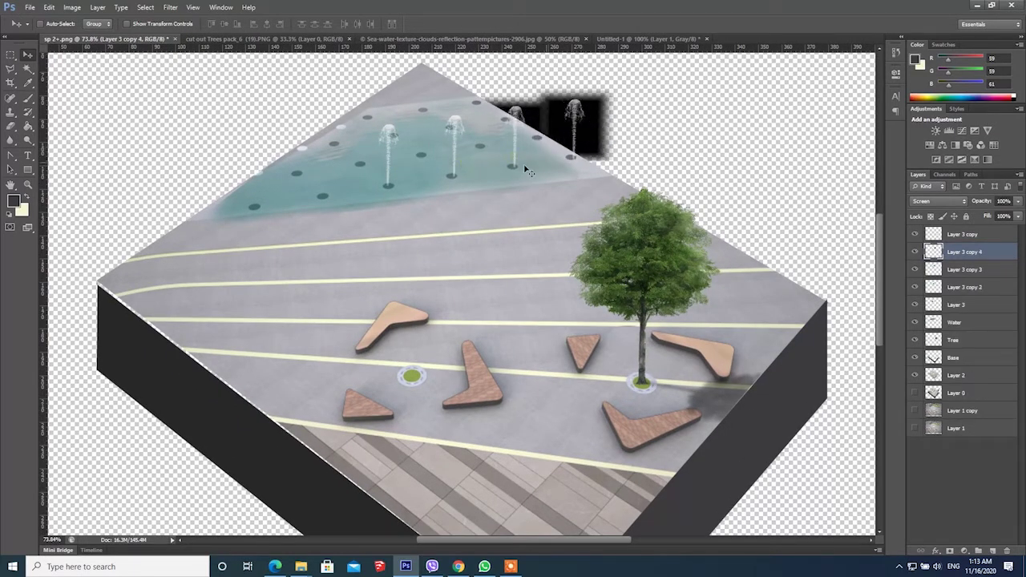
- Draw a rectangle shape covering the whole canvas and place its layer beneath all other layers
{"action": "scroll", "coordinate": [522, 165], "scroll_direction": "down", "scroll_amount": 8}
{"action": "left_click", "coordinate": [33, 170]}
{"action": "left_click_drag", "start_coordinate": [197, 88], "coordinate": [720, 498]}
{"action": "mouse_move", "coordinate": [966, 255]}
{"action": "left_mouse_down"}
{"action": "mouse_move", "coordinate": [978, 337]}
{"action": "mouse_move", "coordinate": [963, 484]}
{"action": "left_mouse_up"}
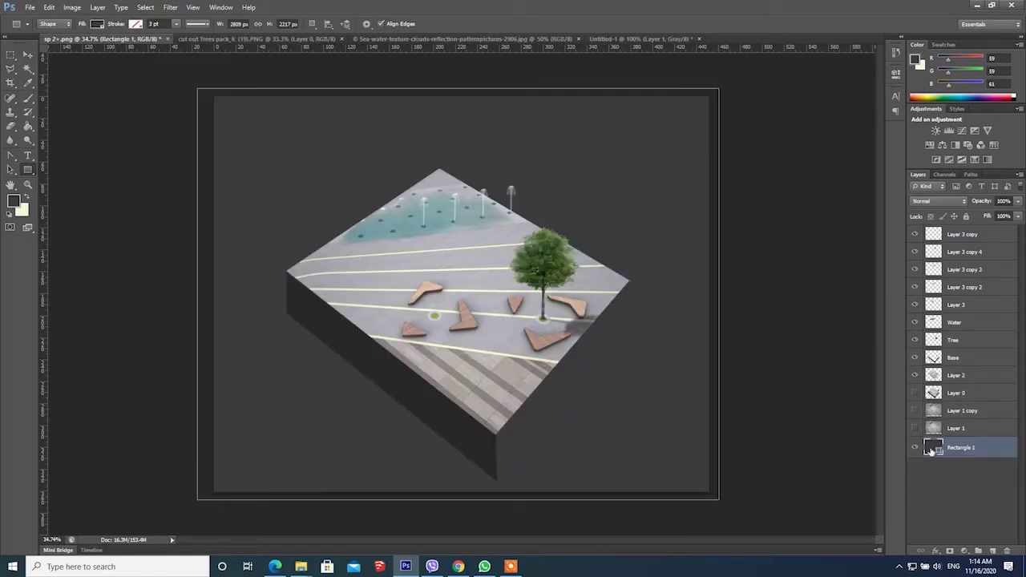
- Change the background rectangle's fill color to white
{"action": "double_click", "coordinate": [934, 447]}
{"action": "left_click", "coordinate": [475, 297]}
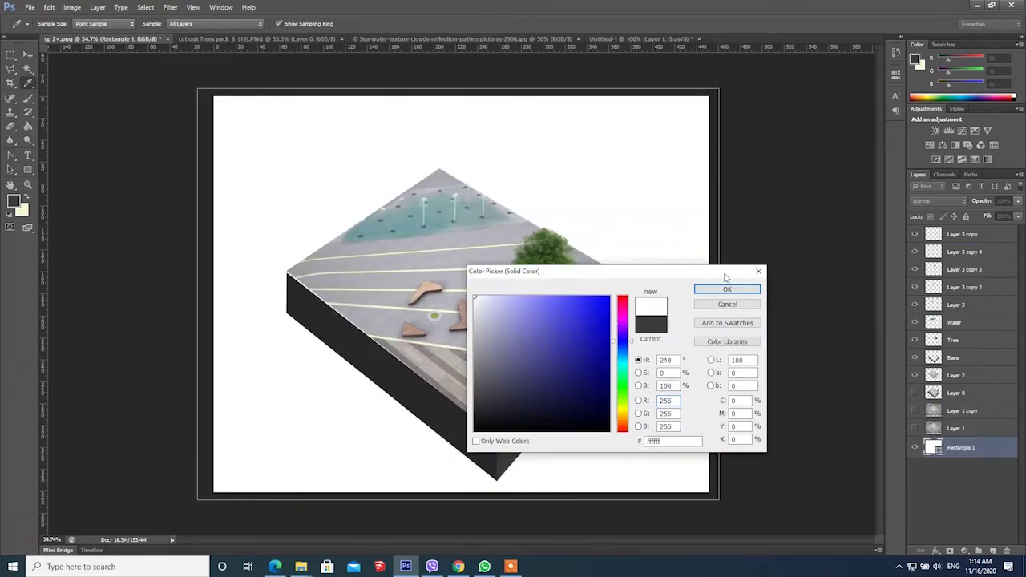
{"action": "left_click", "coordinate": [444, 259]}
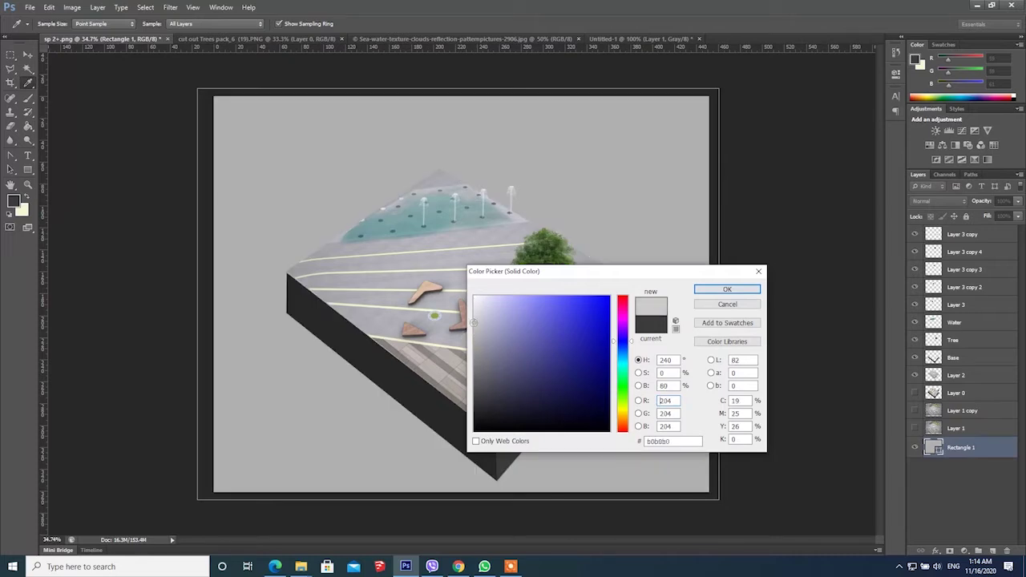
{"action": "left_click", "coordinate": [728, 288]}
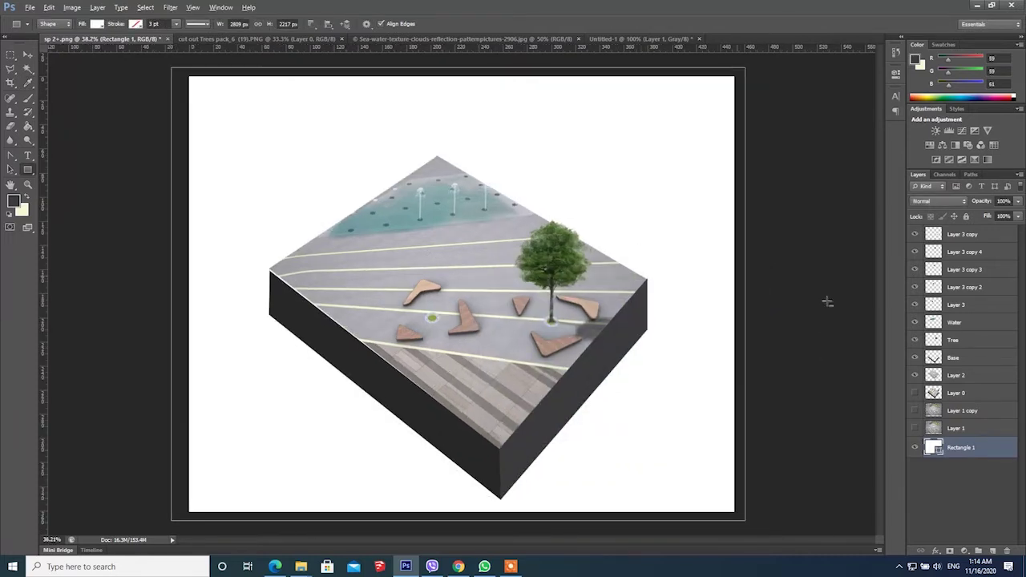
- Duplicate a fountain eight more times across the middle and back rows of dots in the water area
{"action": "scroll", "coordinate": [494, 206], "scroll_direction": "up", "scroll_amount": 1}
{"action": "left_click", "coordinate": [29, 55]}
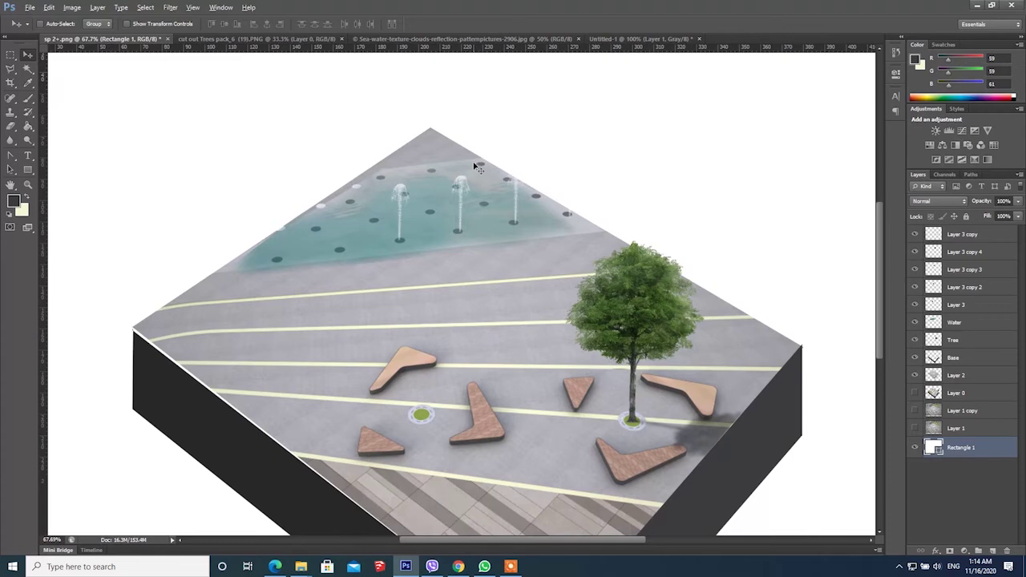
{"action": "right_click", "coordinate": [572, 177]}
{"action": "left_click", "coordinate": [593, 182]}
{"action": "left_click_drag", "start_coordinate": [564, 188], "coordinate": [338, 221]}
{"action": "left_click_drag", "start_coordinate": [342, 232], "coordinate": [435, 196]}
{"action": "left_click_drag", "start_coordinate": [433, 197], "coordinate": [495, 140]}
{"action": "left_click_drag", "start_coordinate": [492, 143], "coordinate": [360, 178]}
{"action": "left_click_drag", "start_coordinate": [360, 178], "coordinate": [288, 237]}
{"action": "left_click_drag", "start_coordinate": [288, 236], "coordinate": [327, 206]}
{"action": "left_click_drag", "start_coordinate": [327, 206], "coordinate": [361, 179]}
{"action": "scroll", "coordinate": [293, 250], "scroll_direction": "down", "scroll_amount": 12}
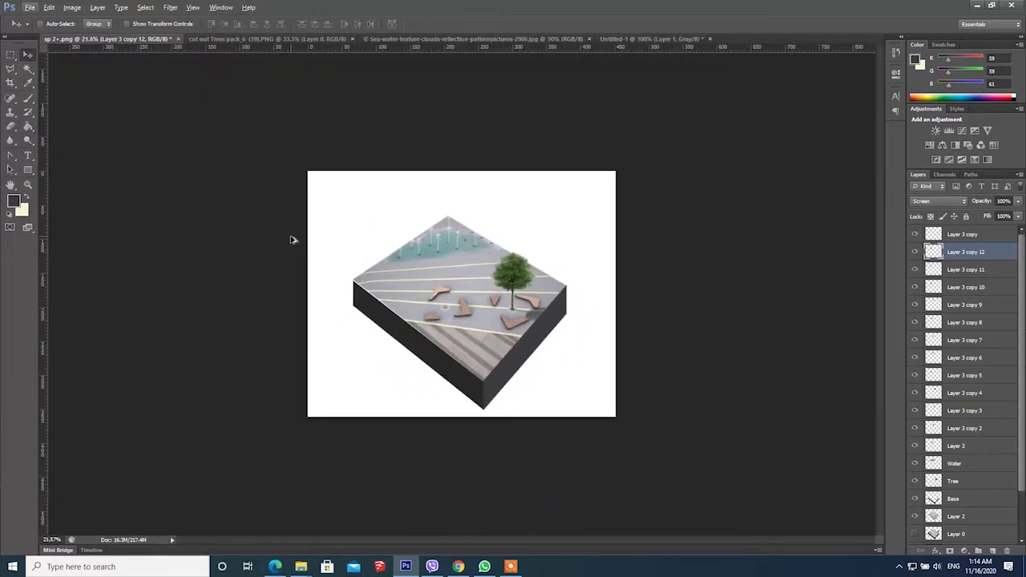
- Enlarge the rear fountain on Layer 3 copy 7 to about 142%
{"action": "scroll", "coordinate": [457, 262], "scroll_direction": "up", "scroll_amount": 4}
{"action": "right_click", "coordinate": [415, 183]}
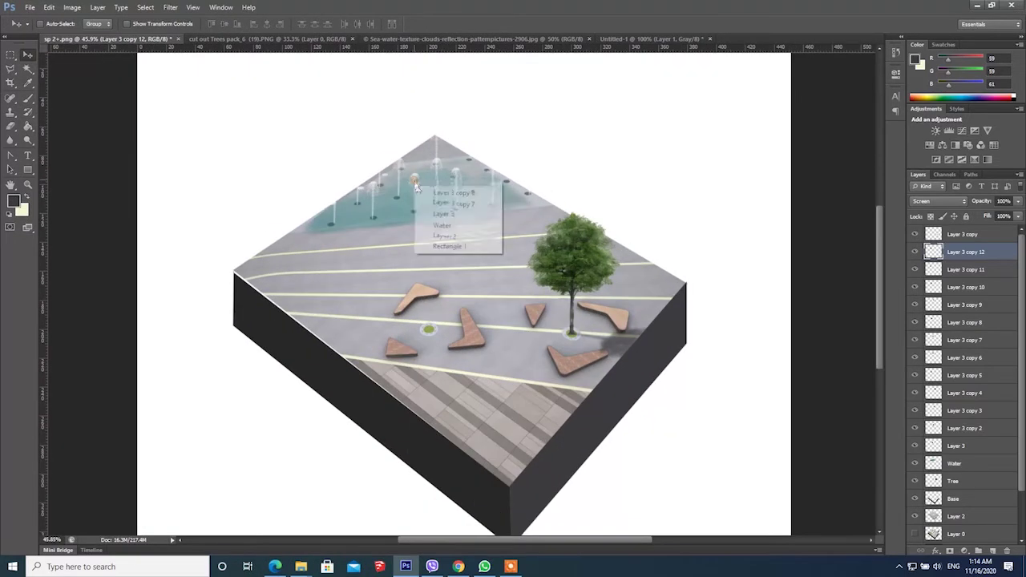
{"action": "left_click", "coordinate": [469, 201]}
{"action": "key", "text": "ctrl+t"}
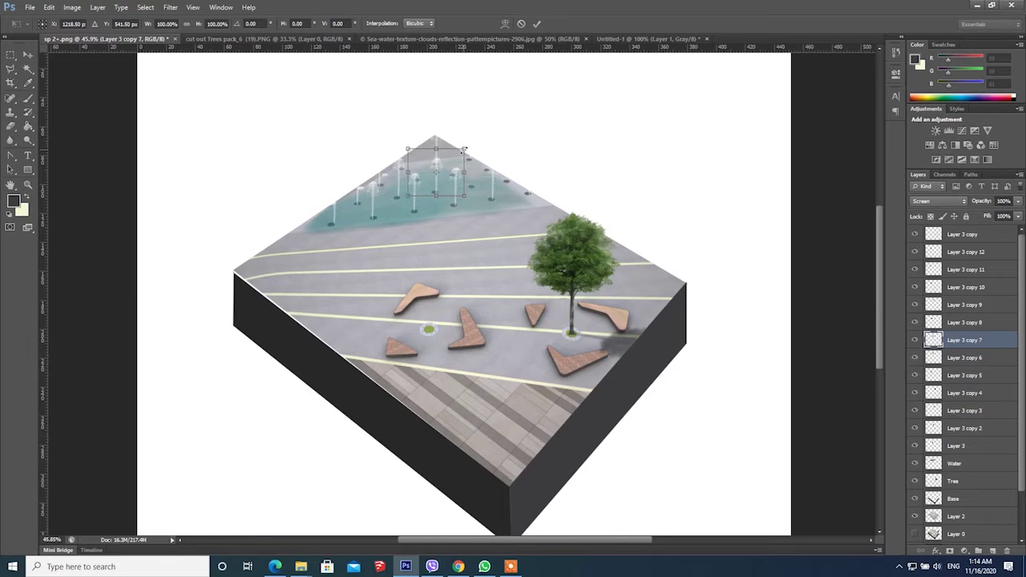
{"action": "left_click_drag", "start_coordinate": [463, 150], "coordinate": [476, 128]}
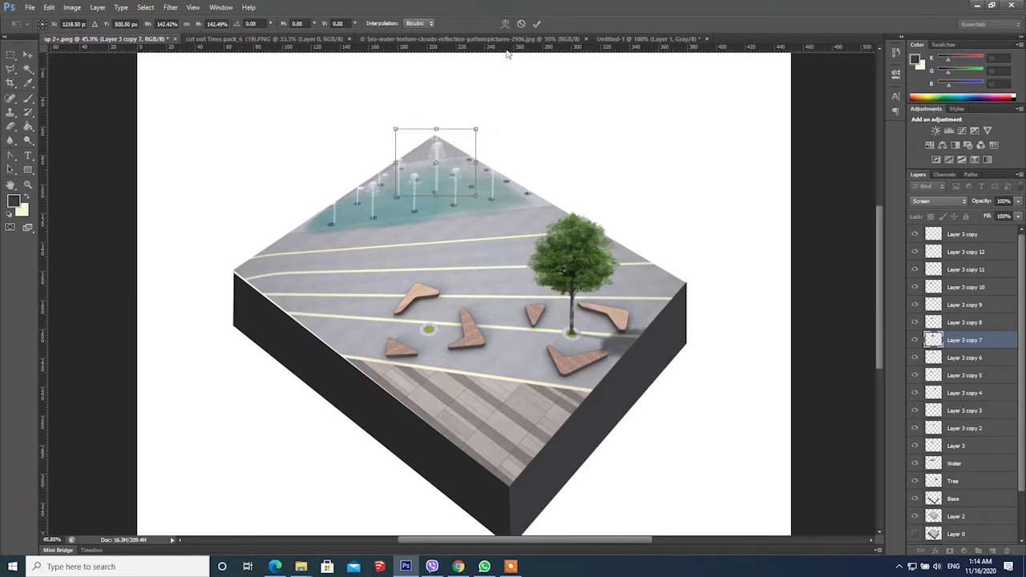
{"action": "left_click", "coordinate": [535, 24]}
- Scale down the fountain on Layer 3 copy 8 near the water's back edge
{"action": "right_click", "coordinate": [418, 178]}
{"action": "left_click", "coordinate": [467, 183]}
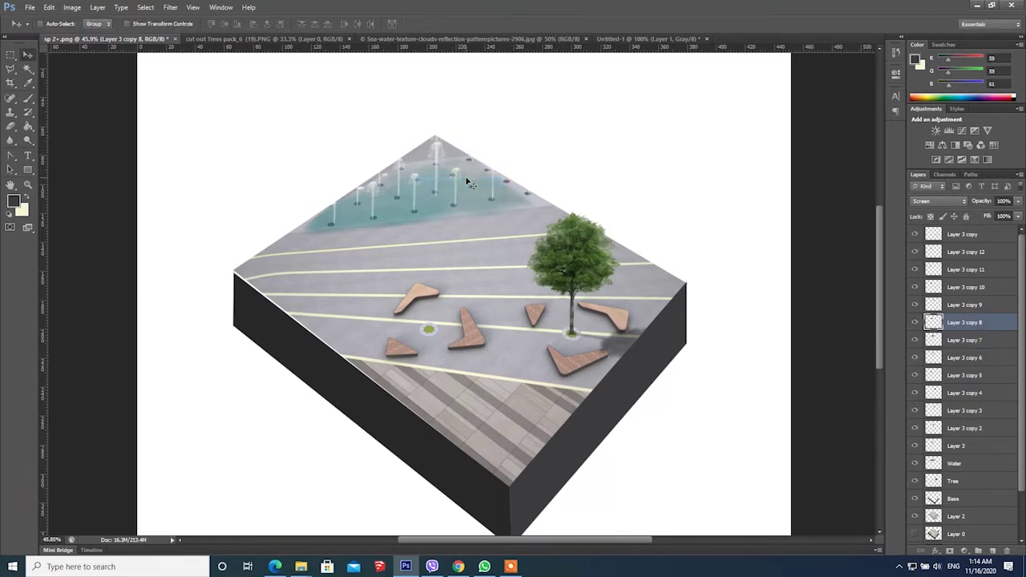
{"action": "key", "text": "ctrl+t"}
{"action": "left_click_drag", "start_coordinate": [429, 145], "coordinate": [411, 161]}
{"action": "left_click", "coordinate": [538, 24]}
{"action": "scroll", "coordinate": [418, 258], "scroll_direction": "down", "scroll_amount": 3}
{"action": "scroll", "coordinate": [433, 272], "scroll_direction": "up", "scroll_amount": 1}
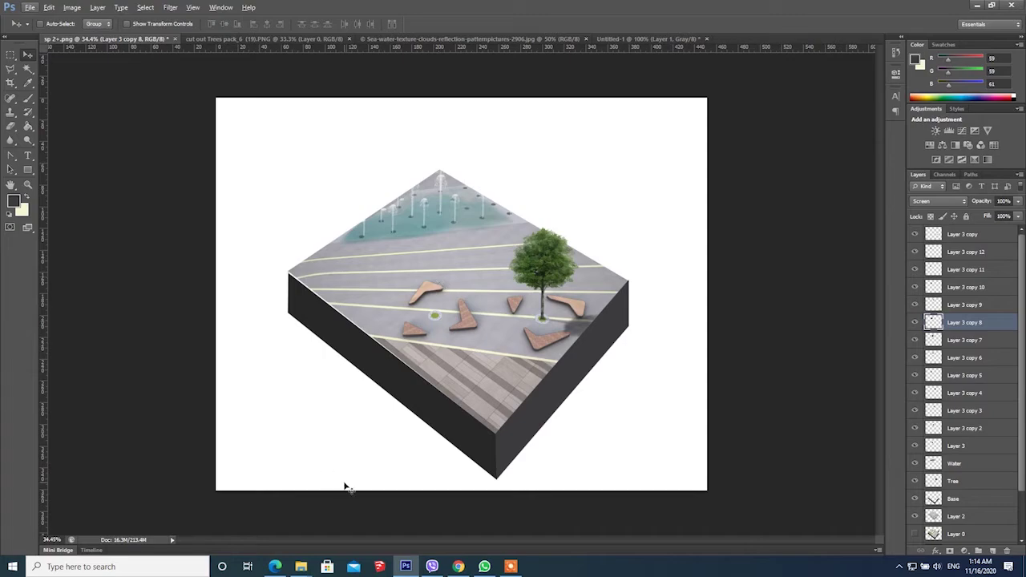
- Find Silhouettes-of-children-vector in the Example directory's PSD Human folder and open it in Photoshop
{"action": "left_click", "coordinate": [299, 567]}
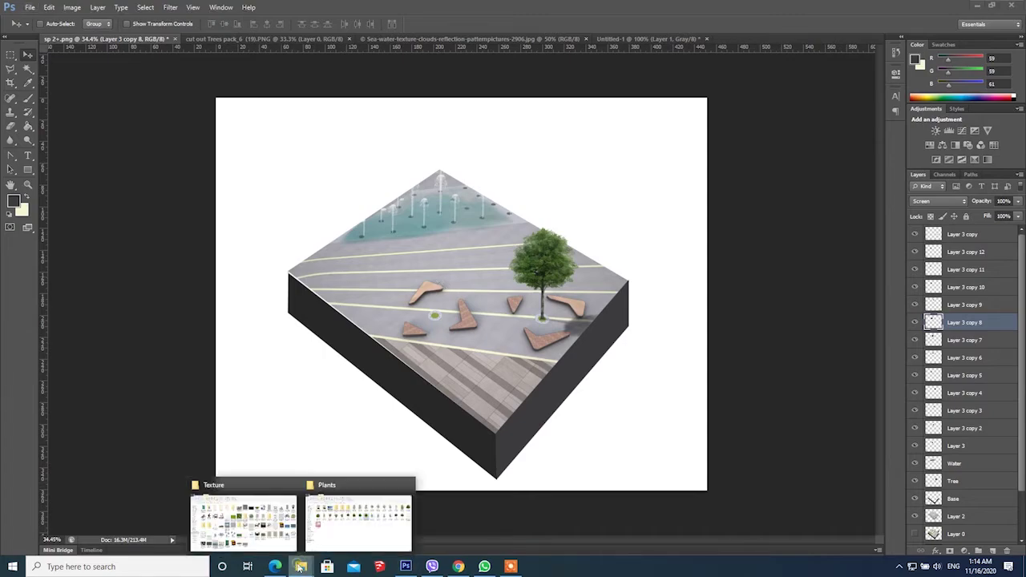
{"action": "left_click", "coordinate": [341, 529]}
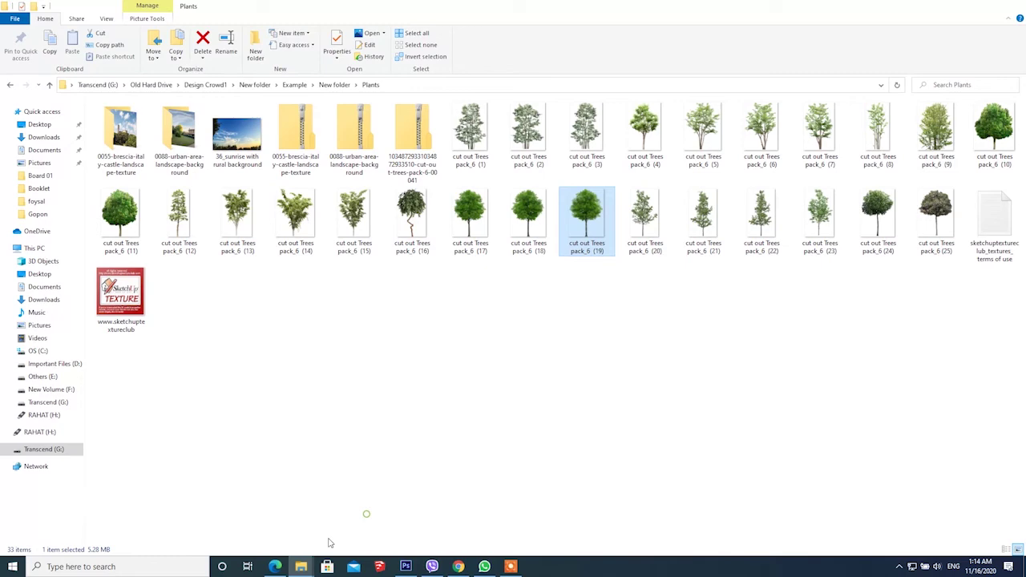
{"action": "left_click", "coordinate": [340, 84]}
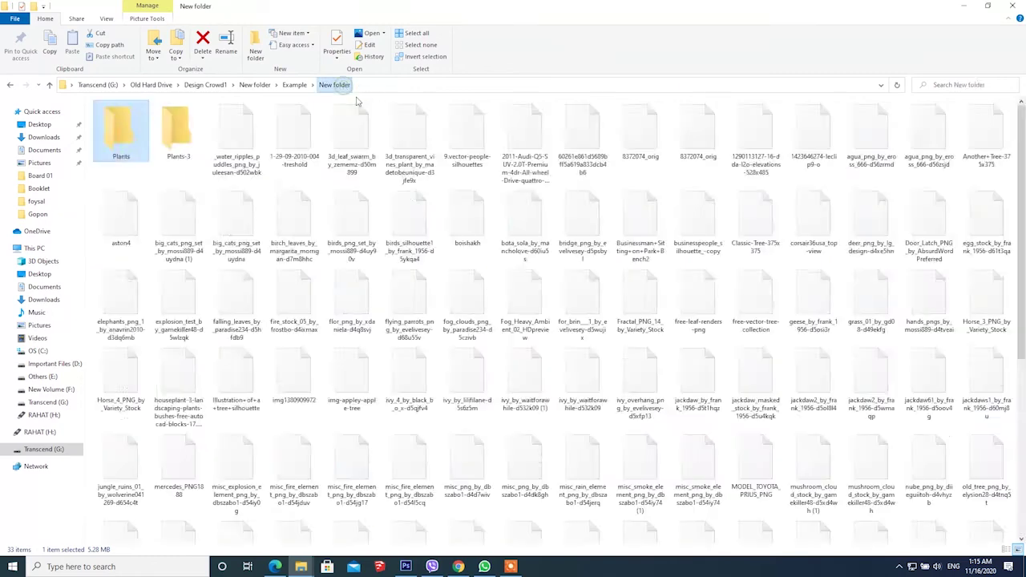
{"action": "left_click", "coordinate": [294, 85]}
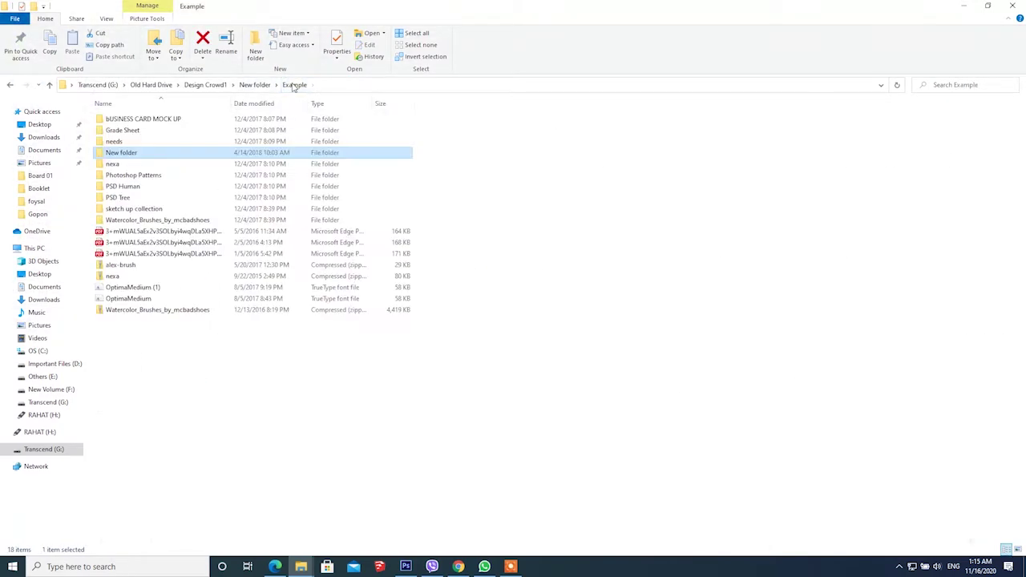
{"action": "double_click", "coordinate": [169, 188]}
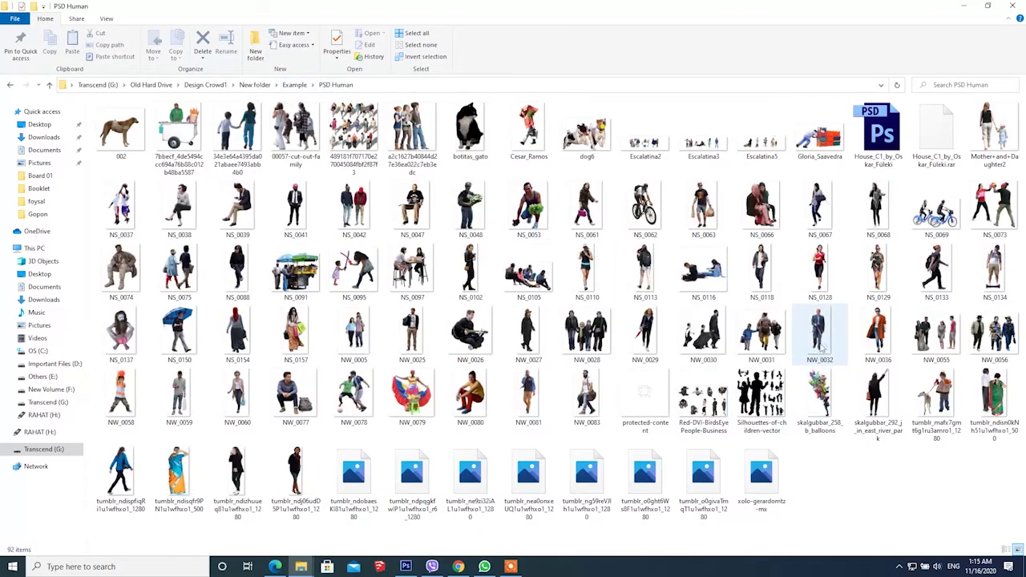
{"action": "right_click", "coordinate": [743, 390]}
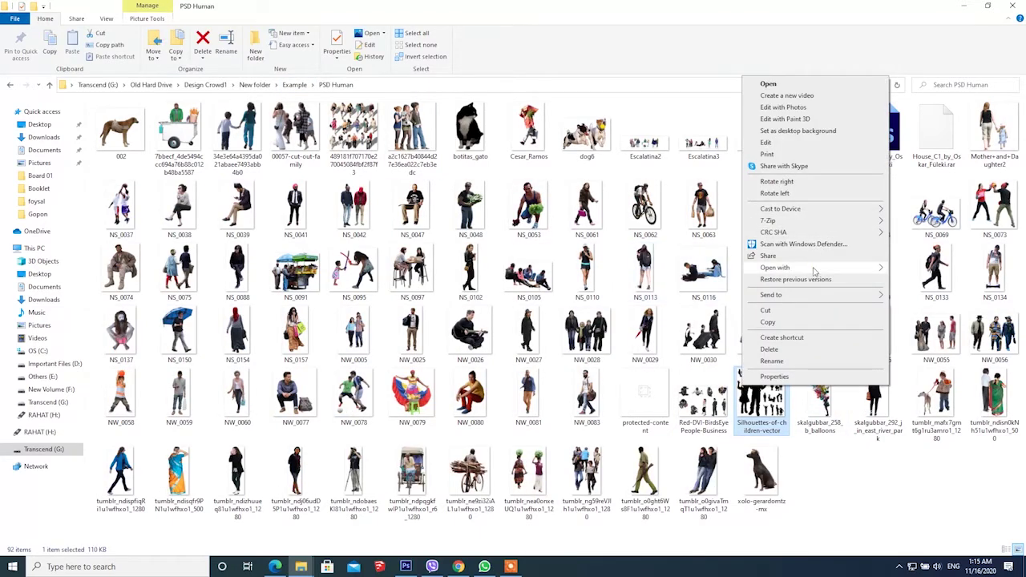
{"action": "mouse_move", "coordinate": [813, 271]}
{"action": "left_click", "coordinate": [989, 287]}
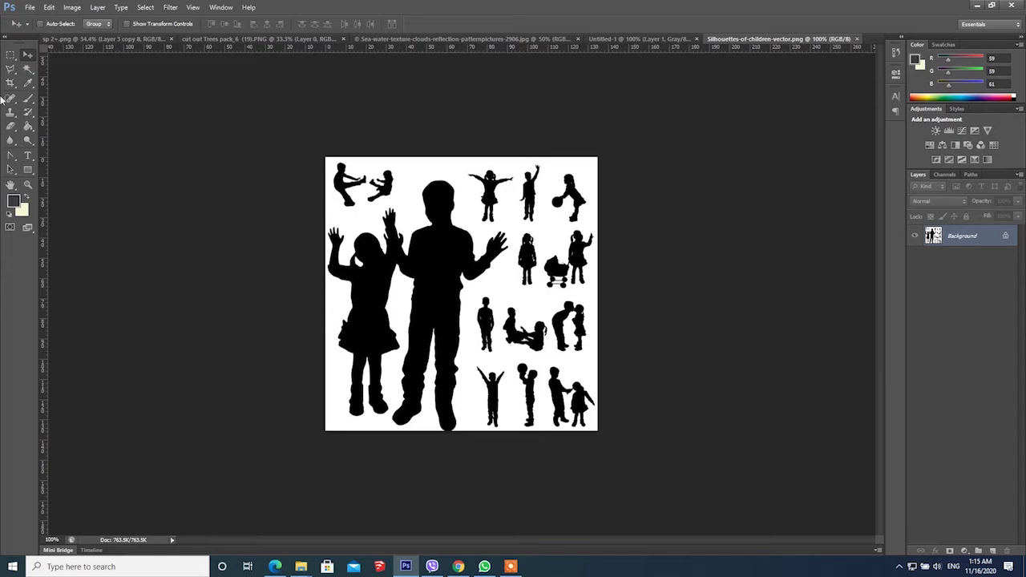
- Remove the white background around the children silhouettes with the Magic Eraser tool
{"action": "right_click", "coordinate": [11, 117]}
{"action": "right_click", "coordinate": [13, 128]}
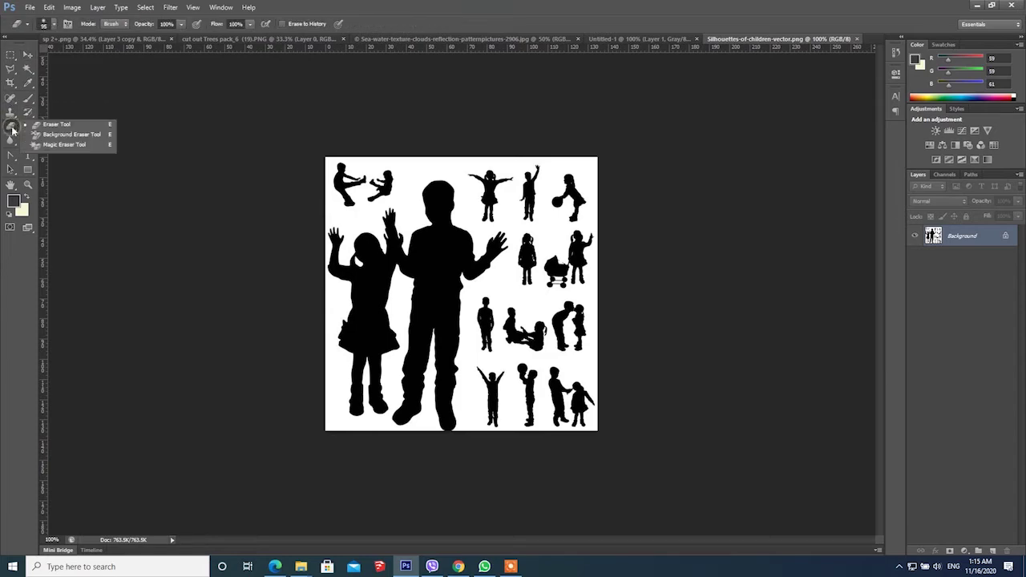
{"action": "left_click", "coordinate": [49, 145]}
{"action": "left_click", "coordinate": [400, 185]}
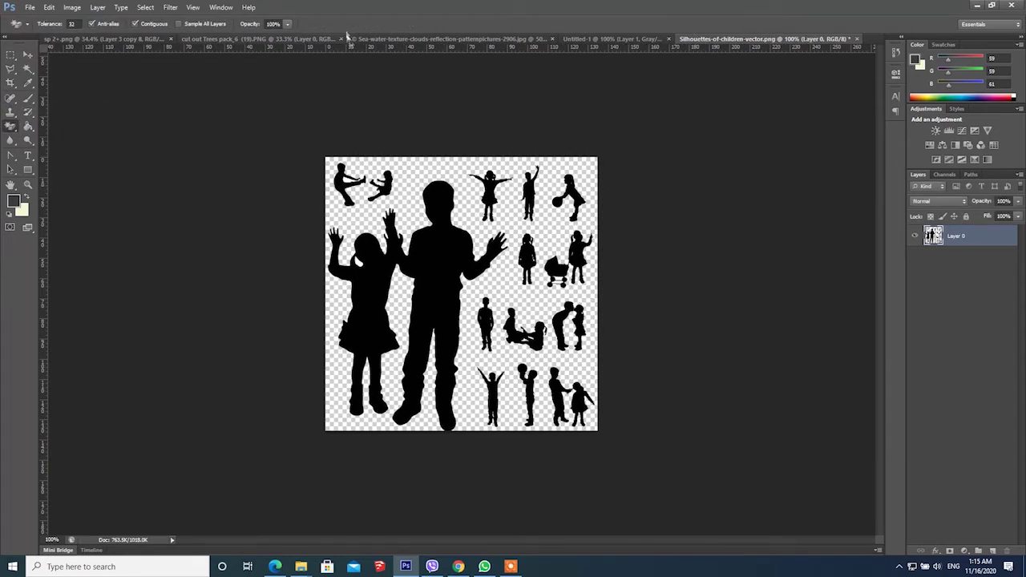
- Close the Sea-water-texture image and the Untitled-1 fountain document
{"action": "left_click", "coordinate": [425, 39]}
{"action": "left_click", "coordinate": [552, 39]}
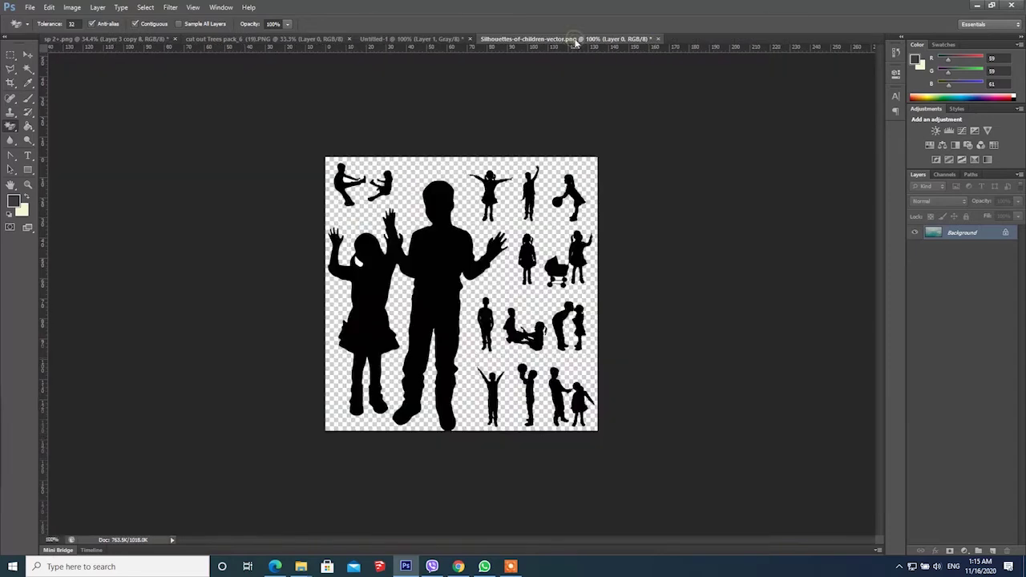
{"action": "left_click", "coordinate": [449, 38]}
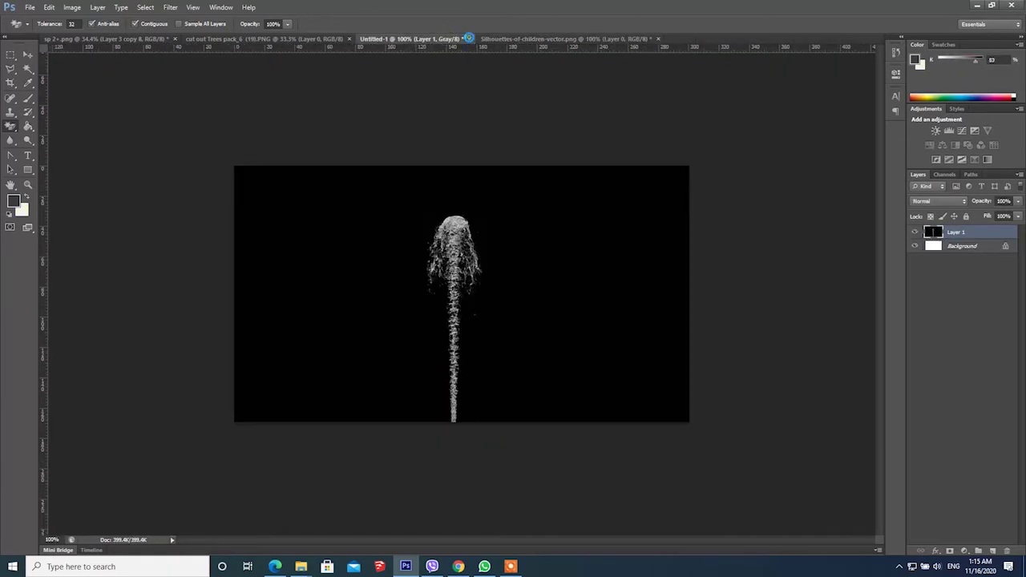
{"action": "left_click", "coordinate": [469, 38]}
{"action": "left_click", "coordinate": [538, 209]}
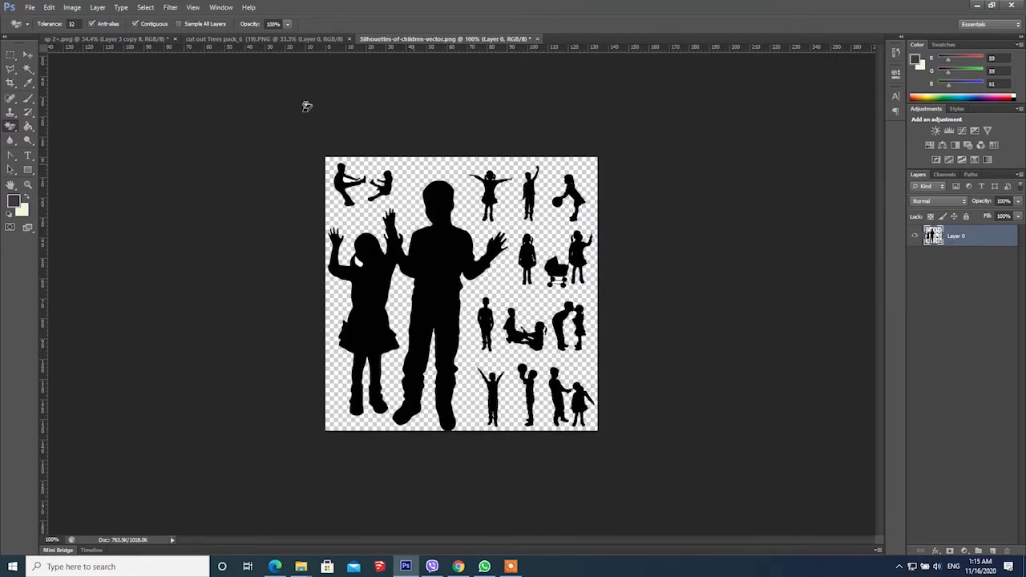
- Copy the three playing children from the sheet's upper-right row with the Polygonal Lasso and return to sp 2+.png
{"action": "left_click", "coordinate": [9, 67]}
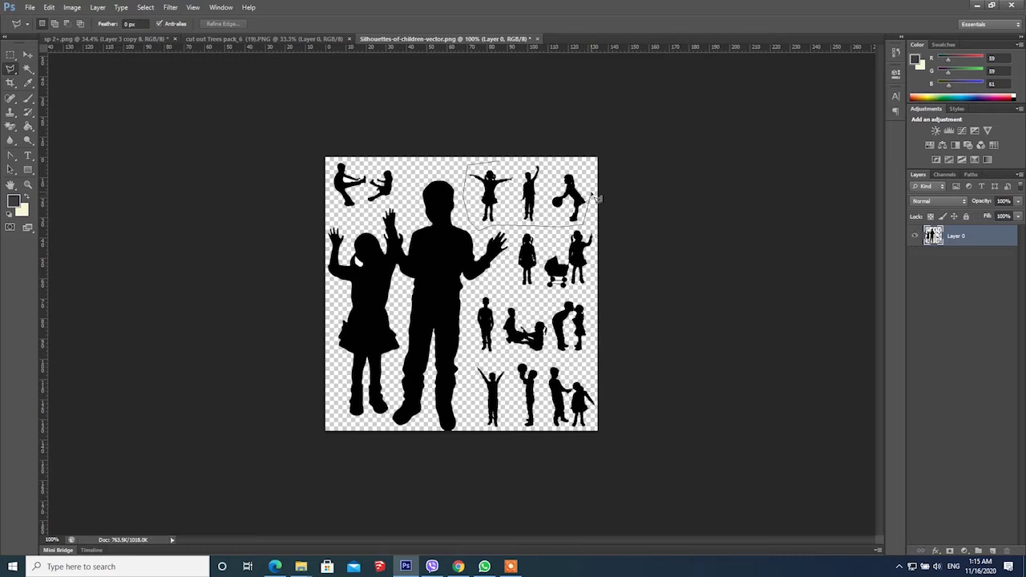
{"action": "left_click_drag", "start_coordinate": [583, 154], "coordinate": [507, 161]}
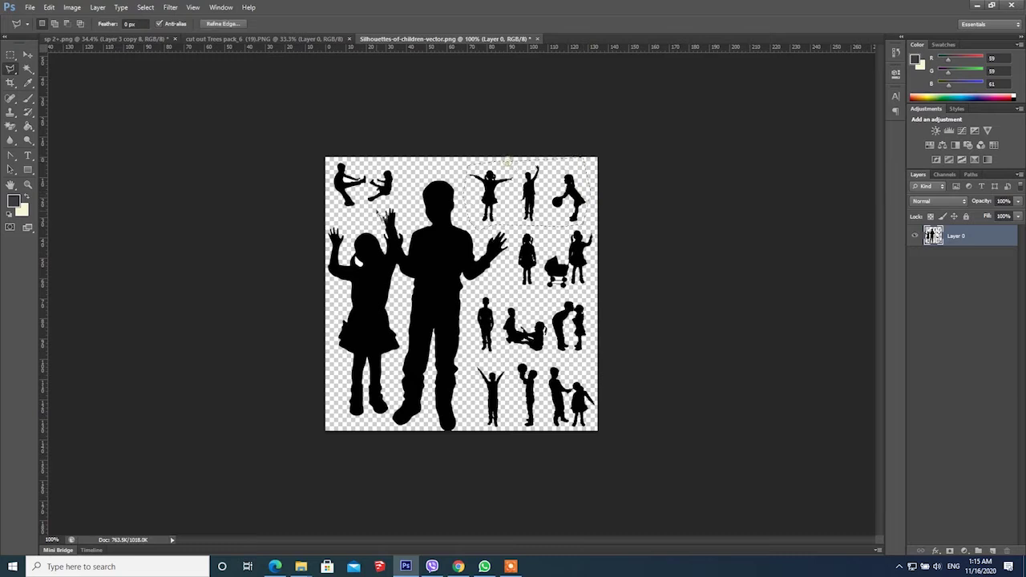
{"action": "left_click", "coordinate": [88, 39]}
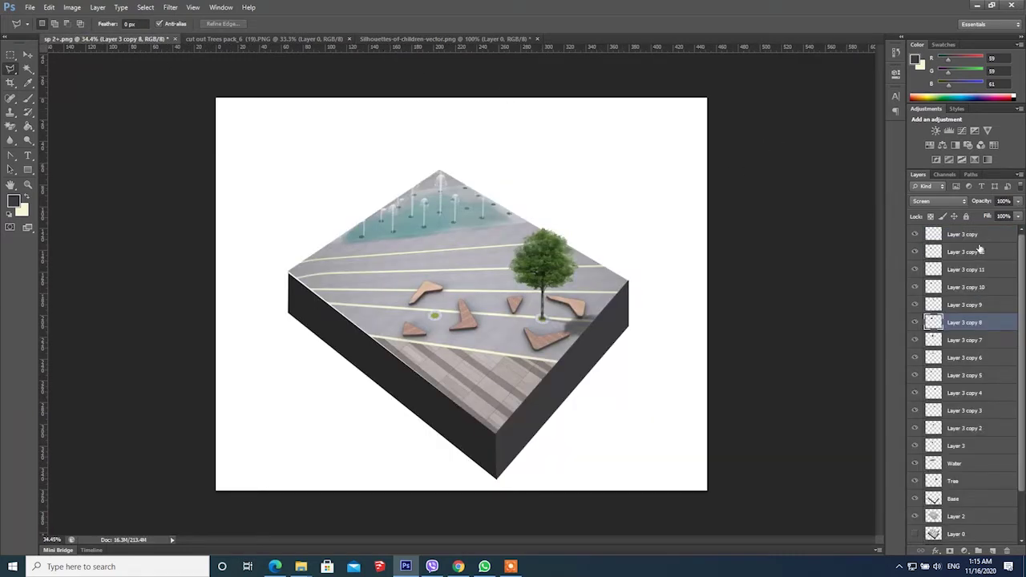
- Create a layer group named People above Layer 3 copy
{"action": "left_click", "coordinate": [978, 236]}
{"action": "left_click", "coordinate": [978, 551]}
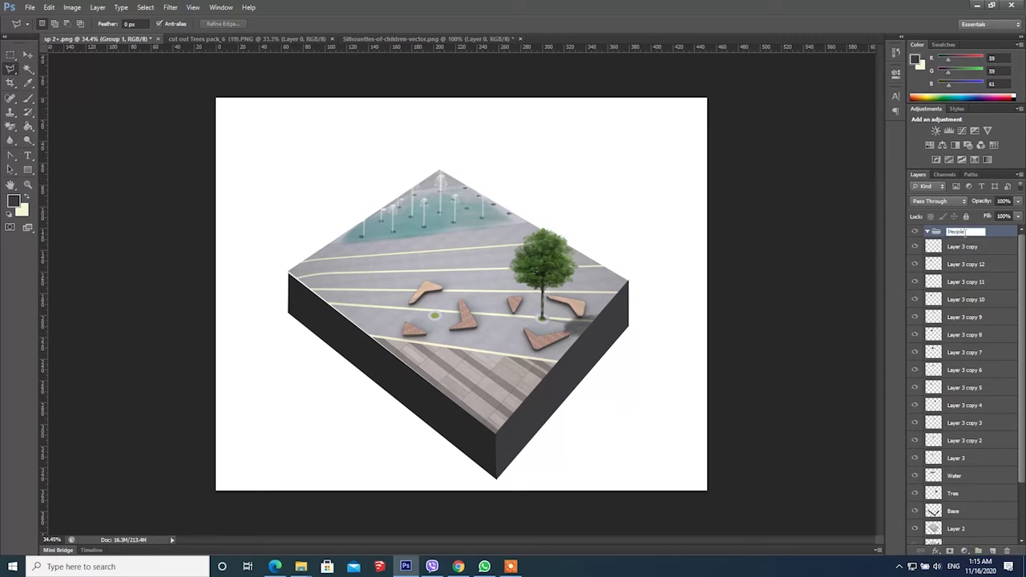
{"action": "type", "text": "People"}
{"action": "key", "text": "Return"}
- Paste the three children into the People group and move them among the fountains at the water's back-left edge
{"action": "key", "text": "ctrl+v"}
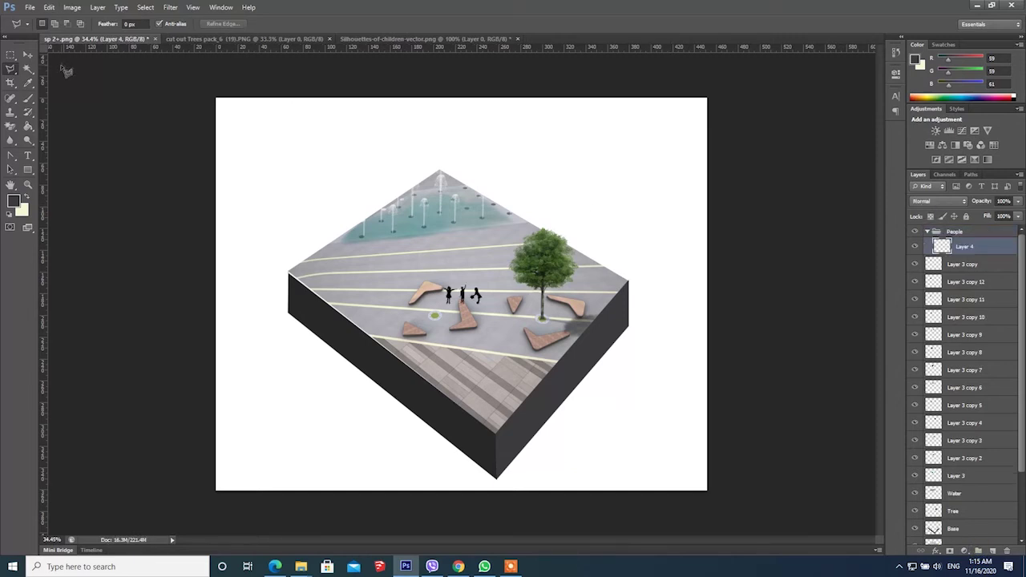
{"action": "left_click", "coordinate": [27, 56]}
{"action": "left_click_drag", "start_coordinate": [476, 297], "coordinate": [427, 198]}
{"action": "key", "text": "ctrl+t"}
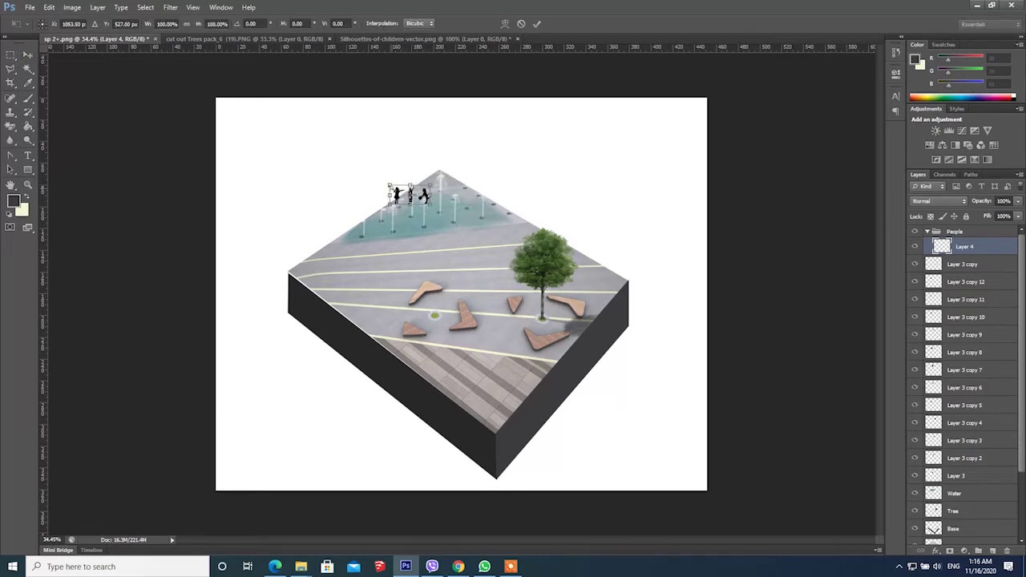
{"action": "key", "text": "Return"}
- Set Layer 4's opacity to 42% and move the three children to the front-right part of the water
{"action": "scroll", "coordinate": [439, 180], "scroll_direction": "up", "scroll_amount": 2}
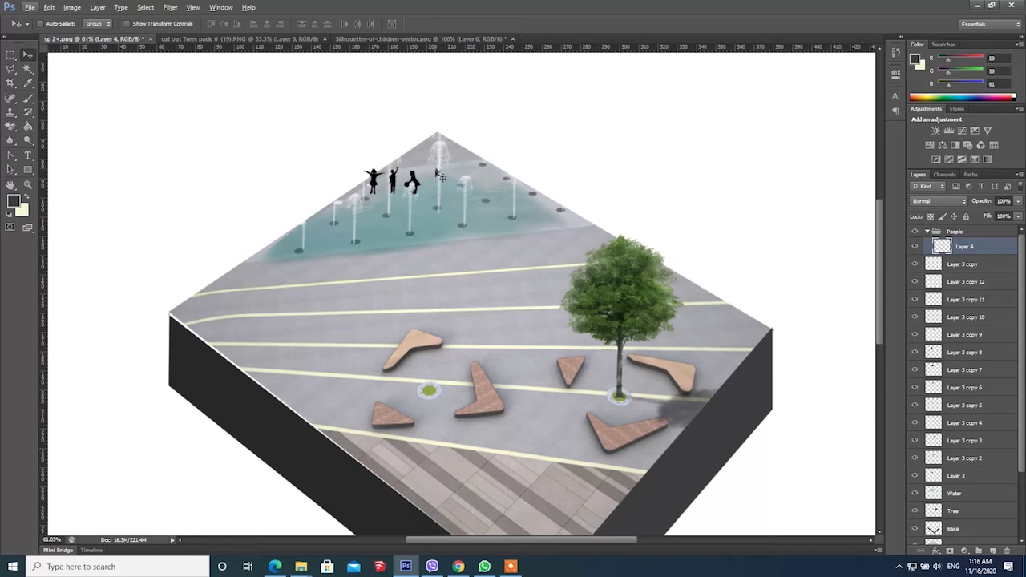
{"action": "left_click", "coordinate": [1018, 202]}
{"action": "left_click", "coordinate": [987, 217]}
{"action": "left_click_drag", "start_coordinate": [462, 209], "coordinate": [439, 239]}
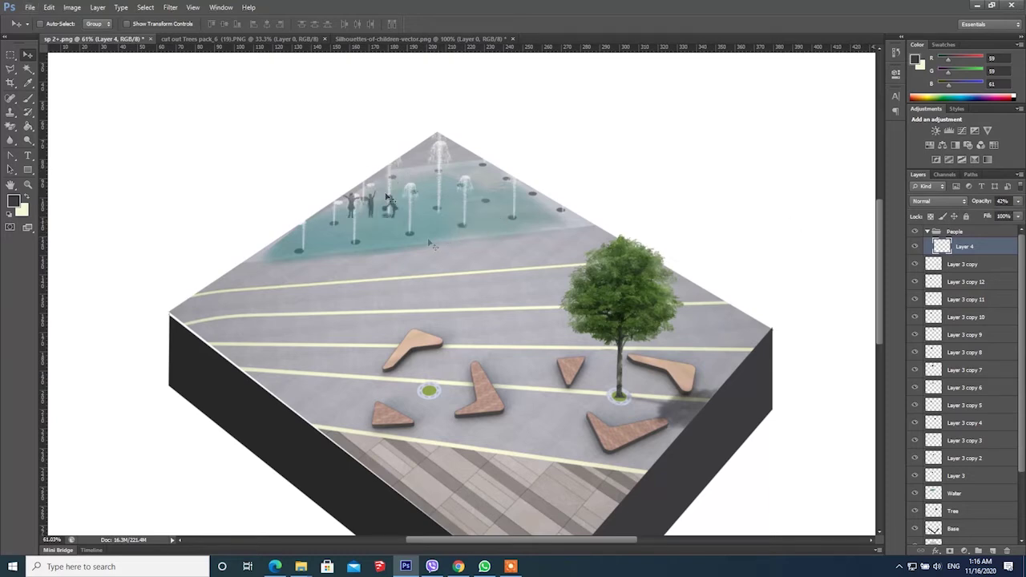
{"action": "key", "text": "ctrl+t"}
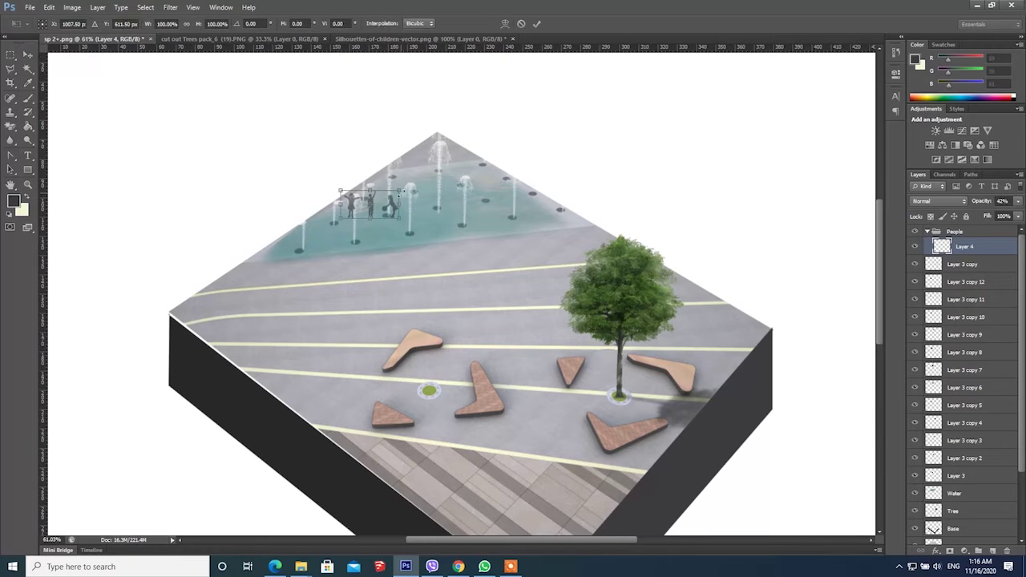
{"action": "left_click_drag", "start_coordinate": [400, 193], "coordinate": [502, 223]}
{"action": "left_click", "coordinate": [536, 24]}
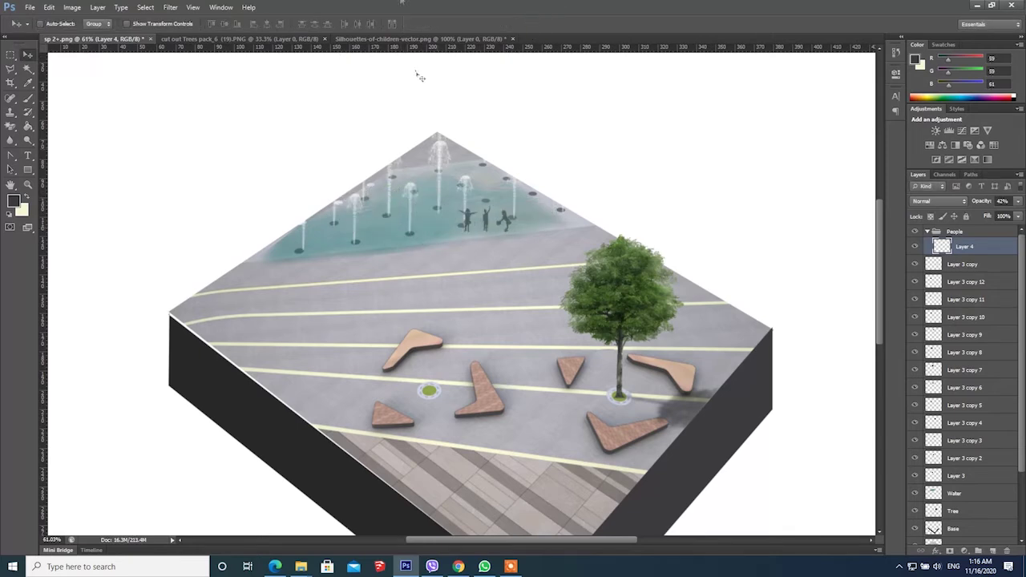
- Copy the two leaning children in the silhouette sheet's upper-left corner with the Rectangular Marquee and paste them into sp 2+.png
{"action": "left_click", "coordinate": [416, 39]}
{"action": "left_click", "coordinate": [11, 54]}
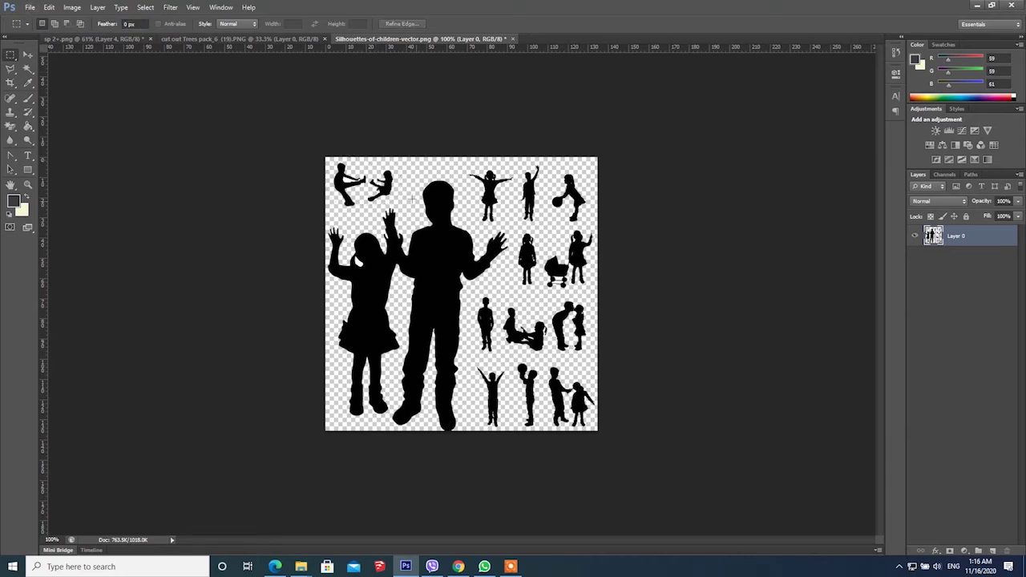
{"action": "left_click_drag", "start_coordinate": [402, 204], "coordinate": [305, 144]}
{"action": "key", "text": "ctrl+c"}
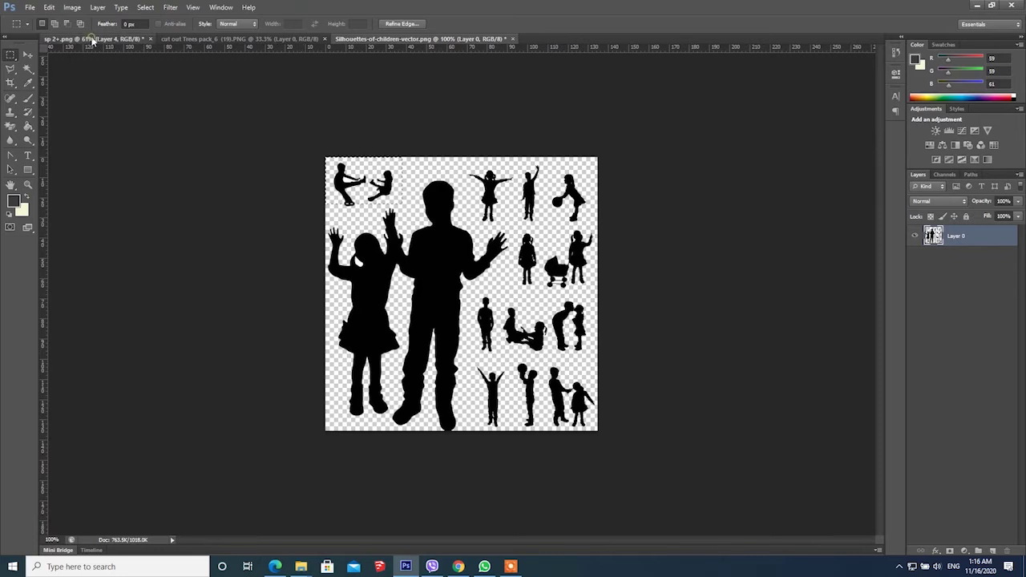
{"action": "left_click", "coordinate": [91, 39]}
{"action": "key", "text": "ctrl+v"}
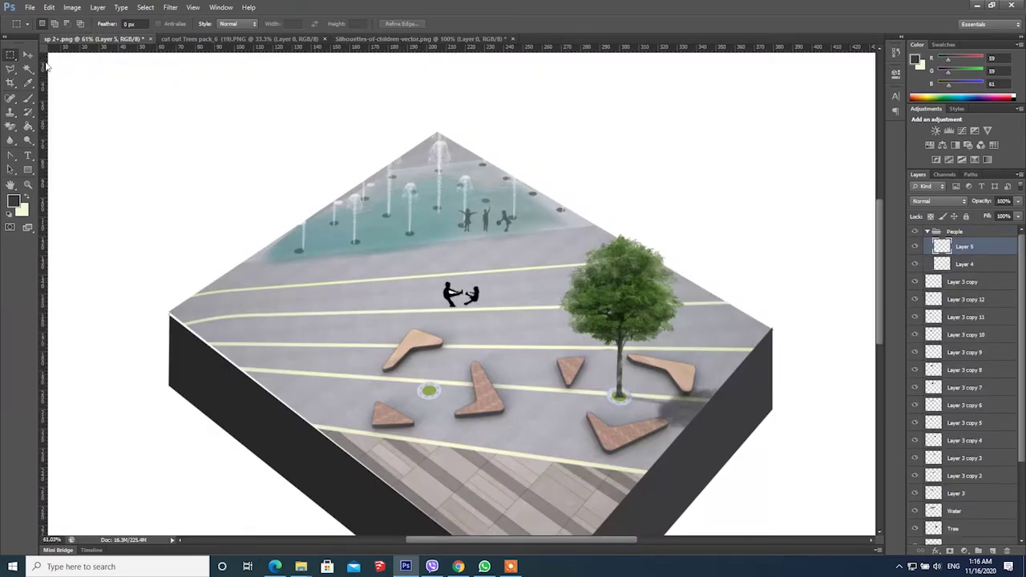
- Paste a second copy of the leaning pair, move it to the left fountains and scale it down
{"action": "left_click", "coordinate": [28, 56]}
{"action": "key", "text": "ctrl+v"}
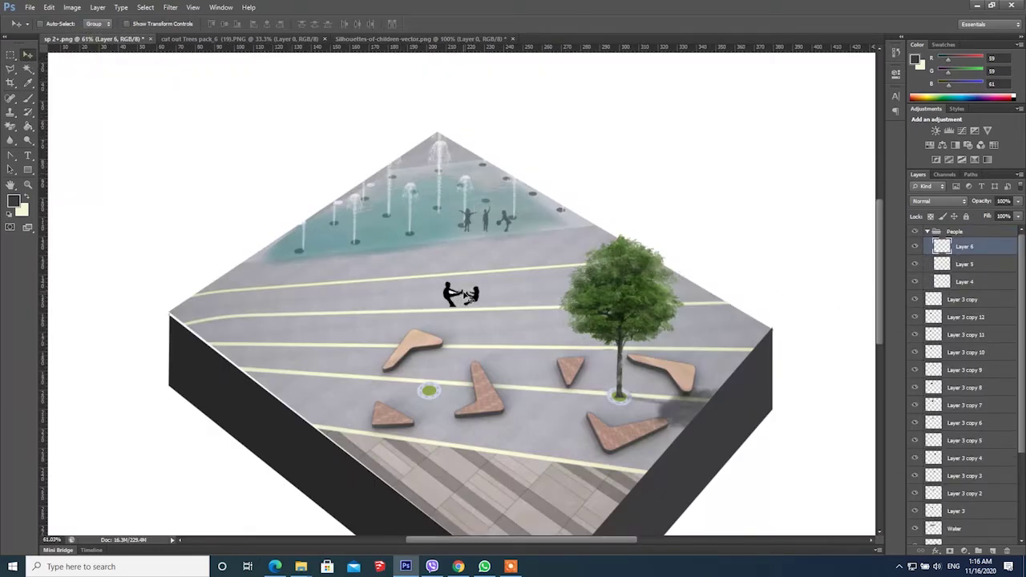
{"action": "left_click_drag", "start_coordinate": [469, 295], "coordinate": [355, 198]}
{"action": "key", "text": "ctrl+t"}
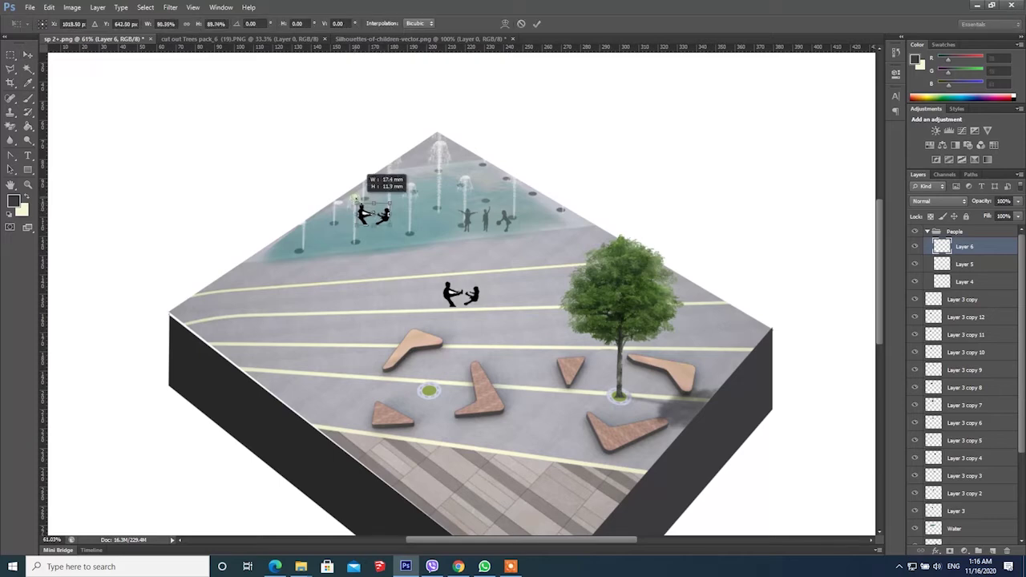
{"action": "left_click", "coordinate": [536, 24]}
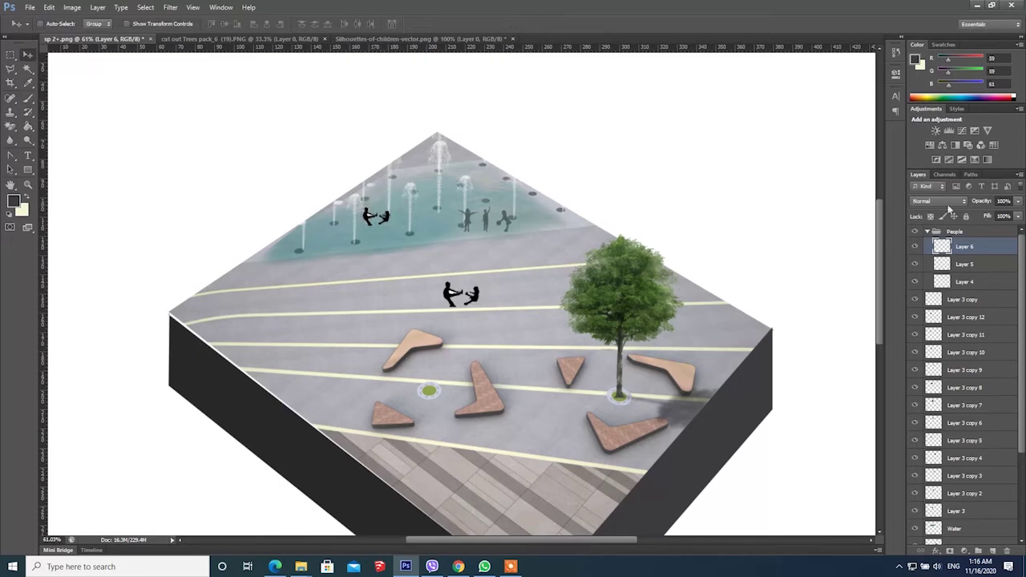
- Set Layer 6's blend mode to Multiply and lower its opacity
{"action": "left_click", "coordinate": [950, 202]}
{"action": "left_click", "coordinate": [965, 230]}
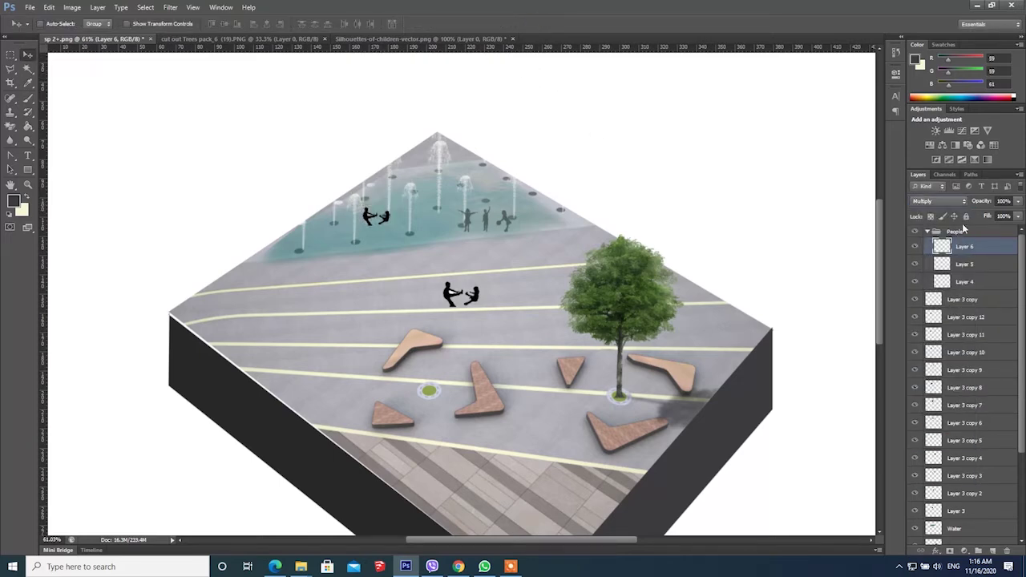
{"action": "left_click", "coordinate": [1017, 202]}
{"action": "left_click_drag", "start_coordinate": [1015, 214], "coordinate": [992, 217]}
- Select the first leaning pair on Layer 5 and move it beside the tall rear fountain
{"action": "right_click", "coordinate": [444, 291]}
{"action": "left_click", "coordinate": [517, 310]}
{"action": "left_click_drag", "start_coordinate": [464, 305], "coordinate": [454, 177]}
{"action": "key", "text": "ctrl+t"}
{"action": "left_click", "coordinate": [538, 24]}
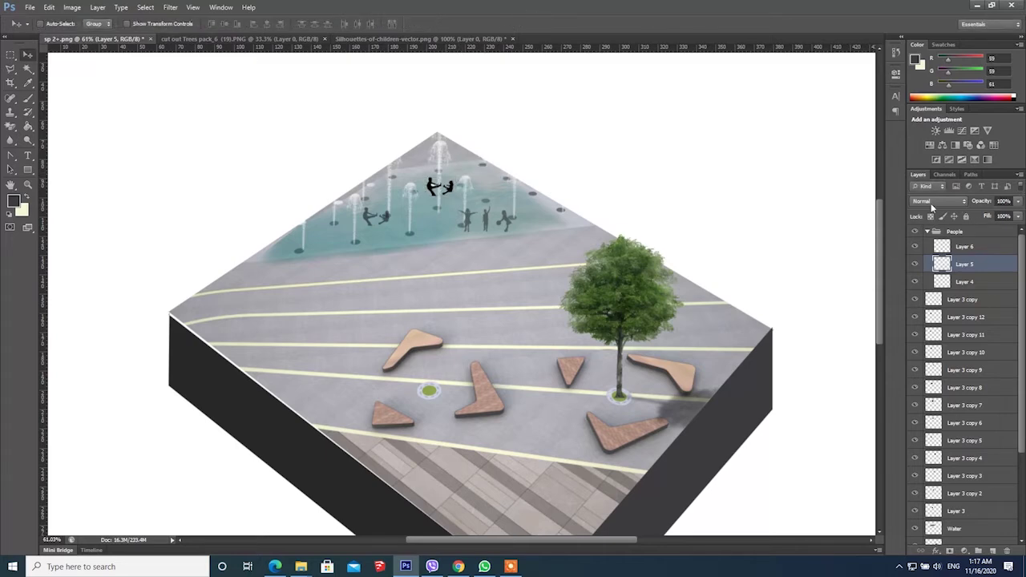
- Set Layer 5 to Multiply at 55% opacity and scale its pair of children to about 83%
{"action": "left_click", "coordinate": [933, 203]}
{"action": "left_click", "coordinate": [927, 234]}
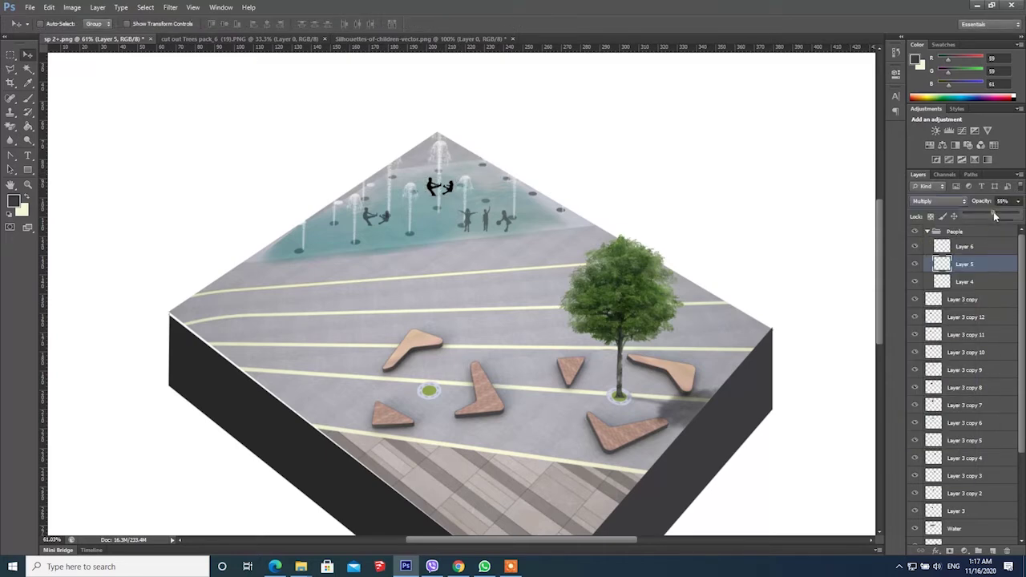
{"action": "key", "text": "ctrl+t"}
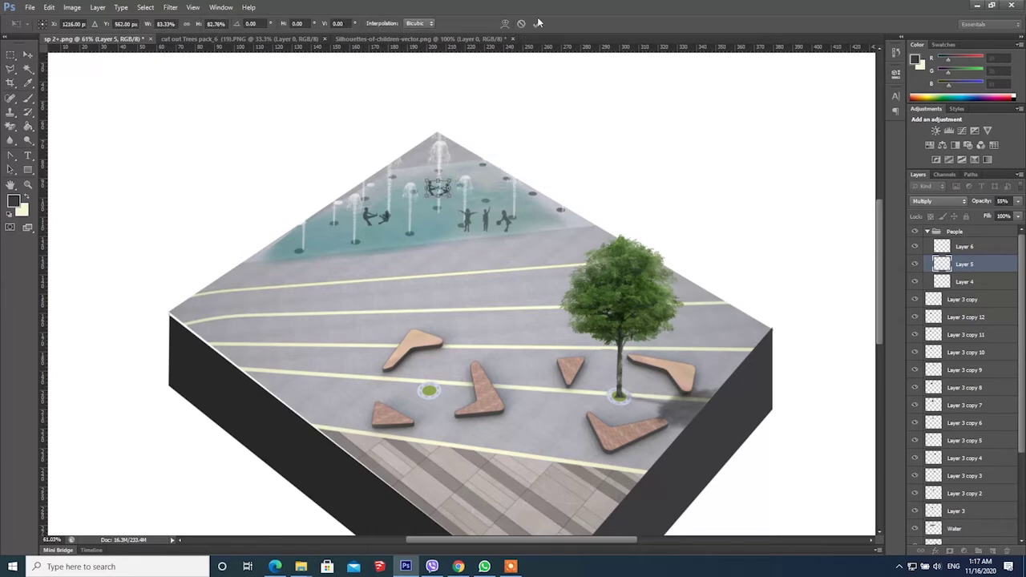
{"action": "left_click", "coordinate": [537, 24]}
- Erase the left child on Layer 5 with the Magic Eraser and move the remaining child behind the tall rear fountain
{"action": "left_click", "coordinate": [9, 128]}
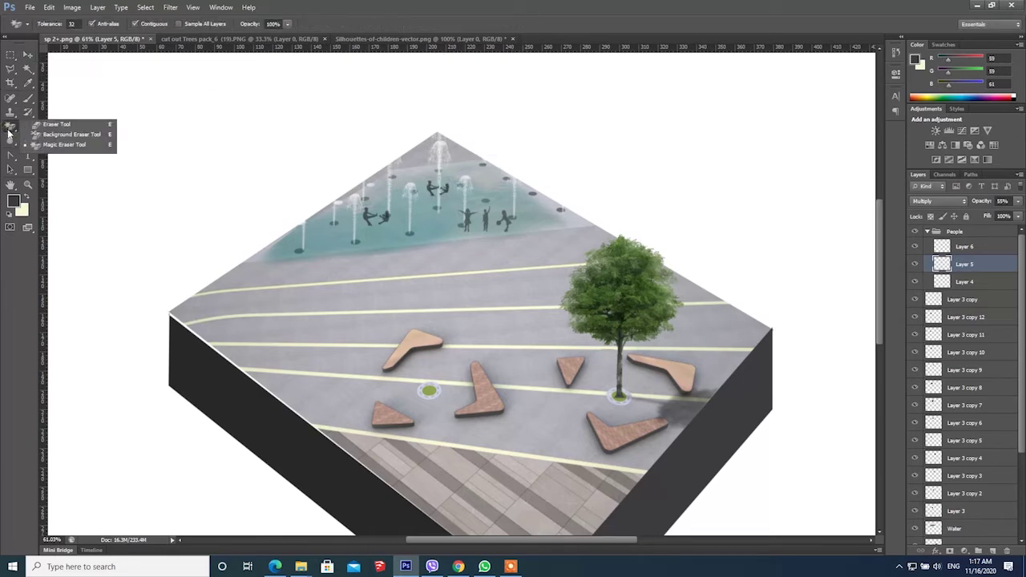
{"action": "left_click", "coordinate": [64, 147]}
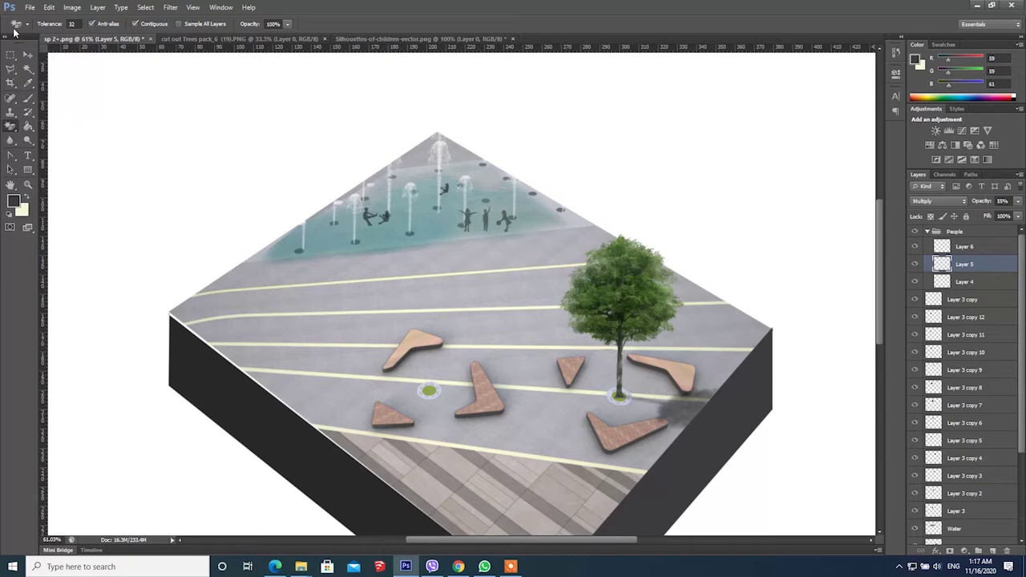
{"action": "left_click", "coordinate": [27, 55]}
{"action": "left_click_drag", "start_coordinate": [440, 193], "coordinate": [452, 172]}
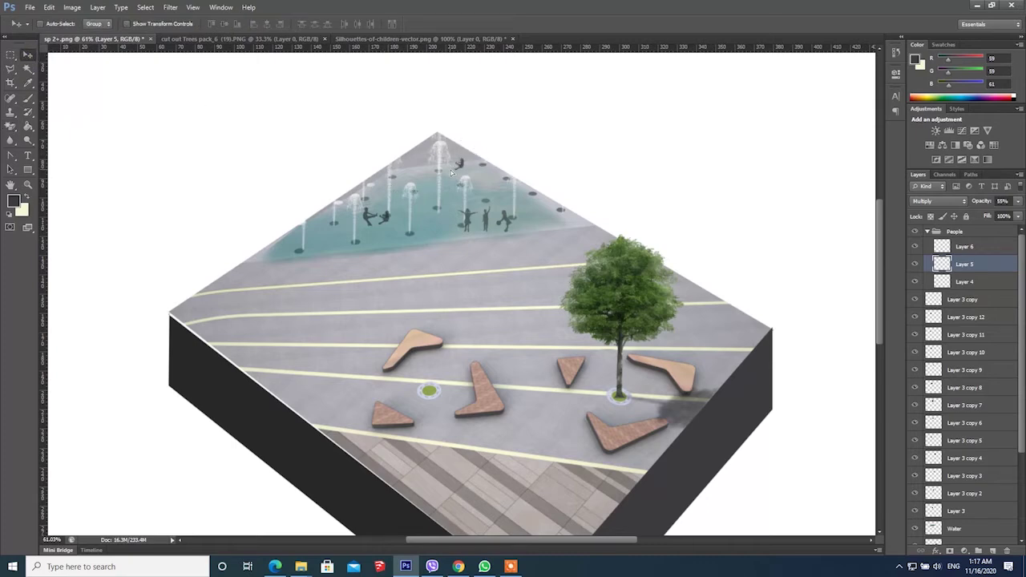
- Place the walking couple image NS_0075 from the PSD Human folder into the plaza composition
{"action": "left_click", "coordinate": [977, 6]}
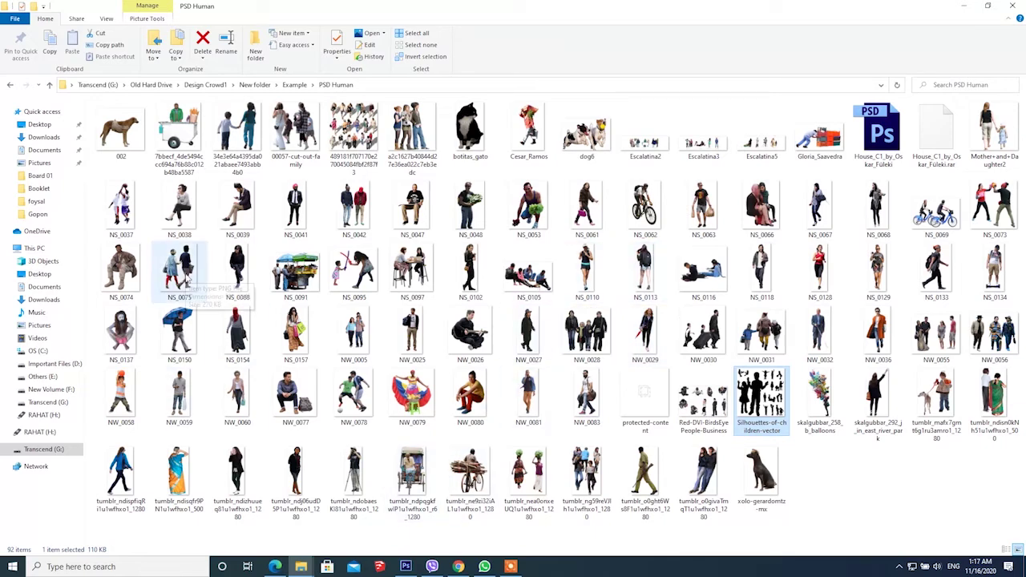
{"action": "left_click_drag", "start_coordinate": [187, 273], "coordinate": [521, 269]}
{"action": "scroll", "coordinate": [502, 284], "scroll_direction": "down", "scroll_amount": 2}
{"action": "left_click_drag", "start_coordinate": [498, 351], "coordinate": [589, 201]}
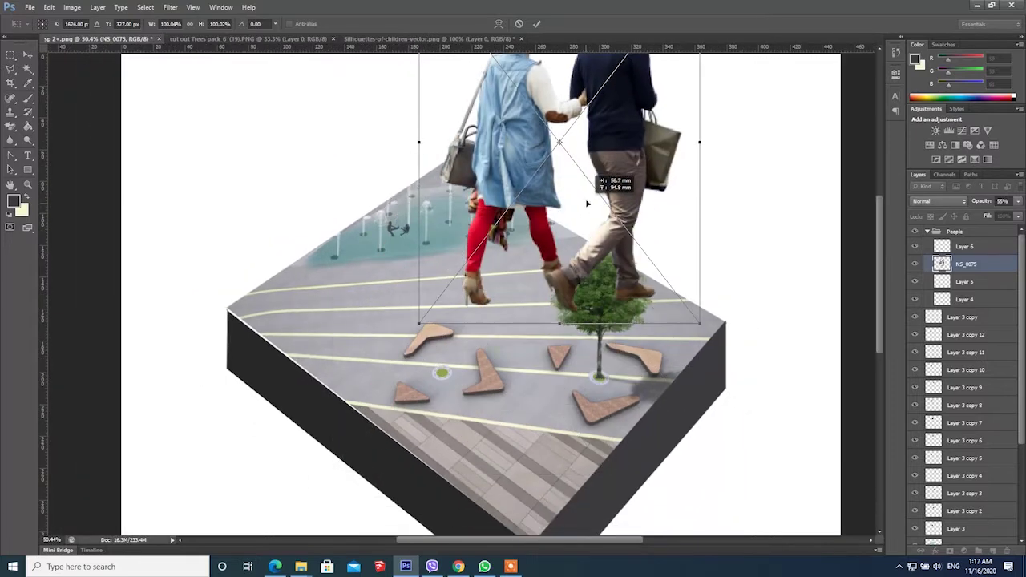
- Scale the placed NS_0075 couple down to about 19% near the plaza's right edge
{"action": "left_click", "coordinate": [529, 291], "text": "alt"}
{"action": "scroll", "coordinate": [529, 291], "scroll_direction": "down", "scroll_amount": 3}
{"action": "scroll", "coordinate": [529, 294], "scroll_direction": "down", "scroll_amount": 2}
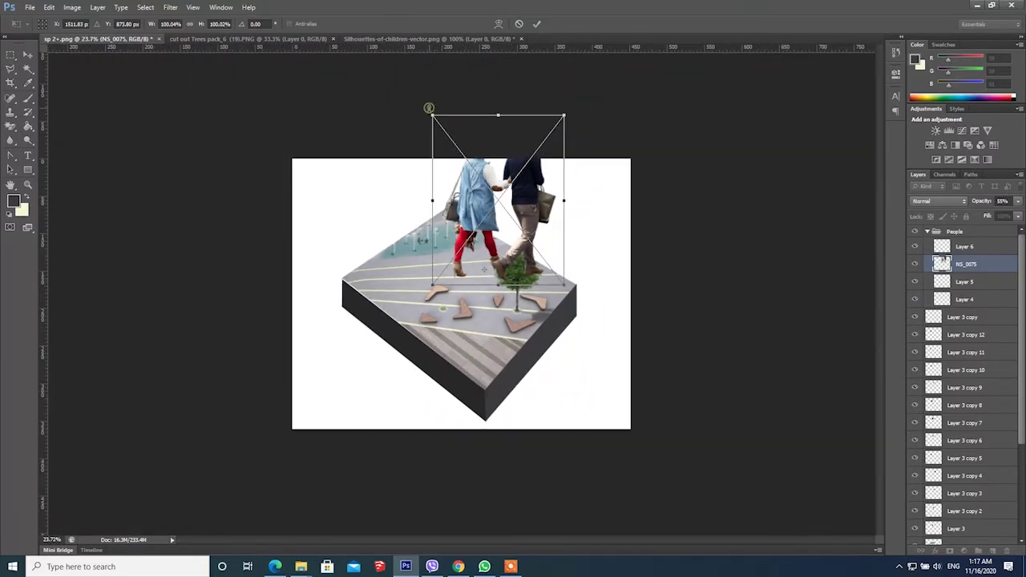
{"action": "left_click_drag", "start_coordinate": [429, 107], "coordinate": [539, 253]}
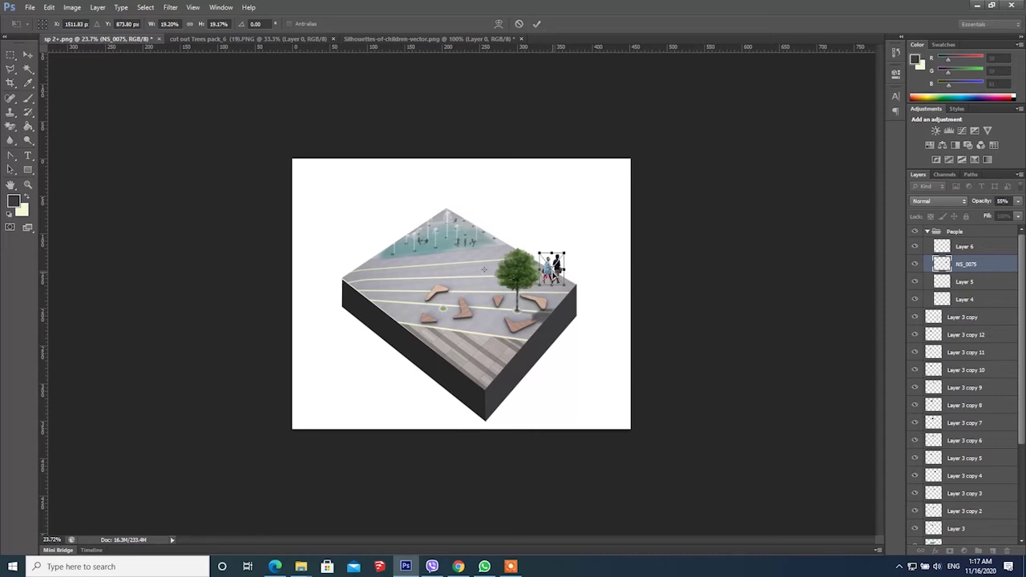
- Shrink the NS_0075 couple further to about 9% and stand them on the plaza's right edge beyond the tree
{"action": "scroll", "coordinate": [461, 294], "scroll_direction": "up", "scroll_amount": 2}
{"action": "right_click", "coordinate": [545, 263]}
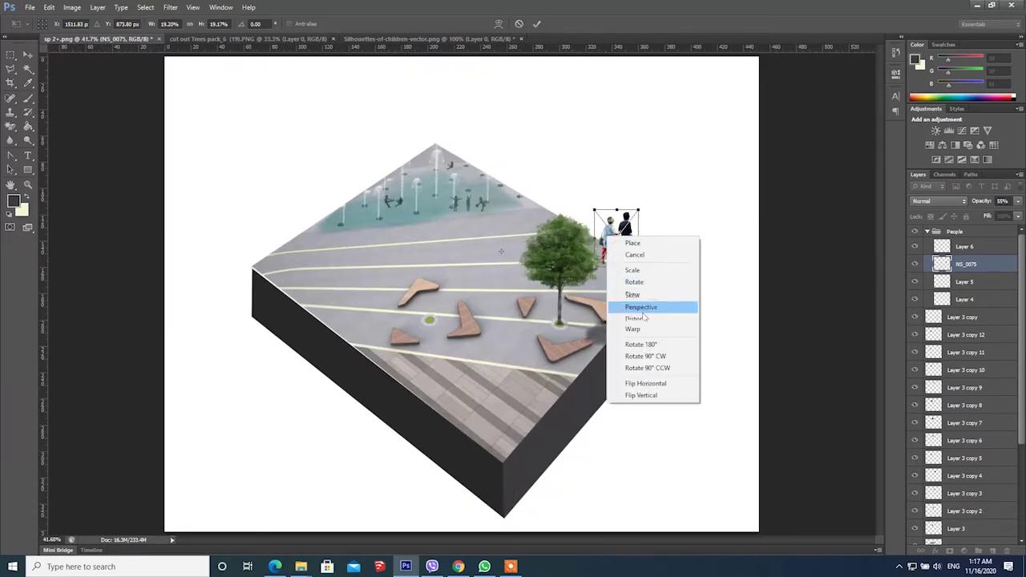
{"action": "left_click", "coordinate": [644, 317]}
{"action": "left_click_drag", "start_coordinate": [616, 210], "coordinate": [601, 257]}
{"action": "left_click", "coordinate": [538, 27]}
{"action": "scroll", "coordinate": [665, 200], "scroll_direction": "up", "scroll_amount": 3}
{"action": "key", "text": "ctrl+t"}
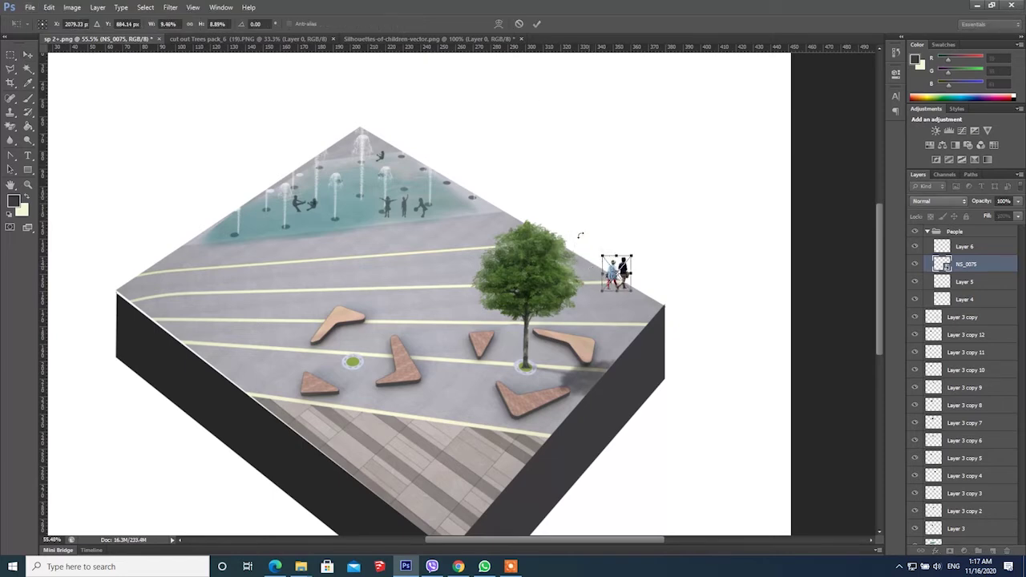
{"action": "left_click", "coordinate": [537, 23]}
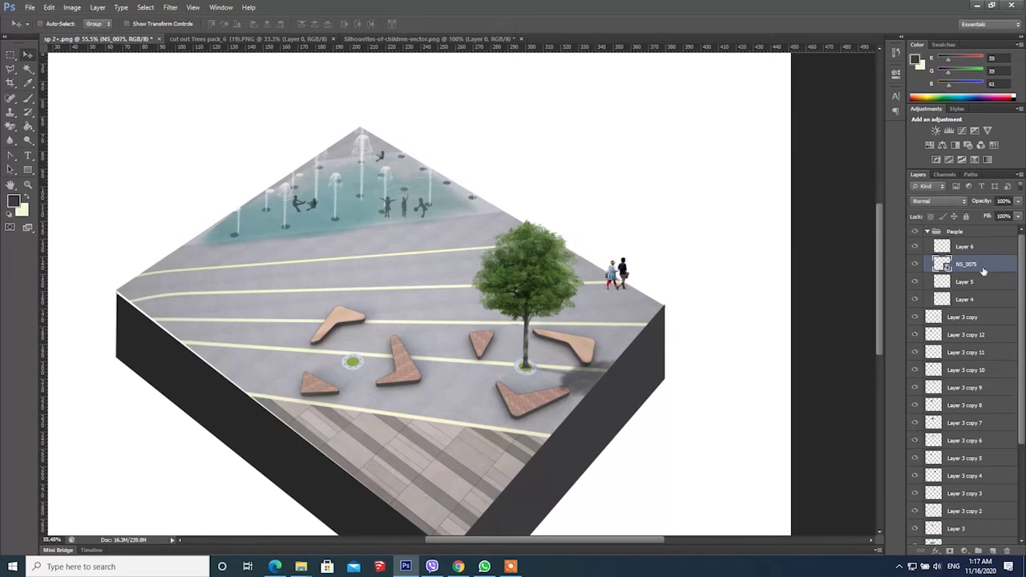
- Apply a black Color Overlay to the NS_0075 couple layer to turn it into a silhouette
{"action": "double_click", "coordinate": [946, 268]}
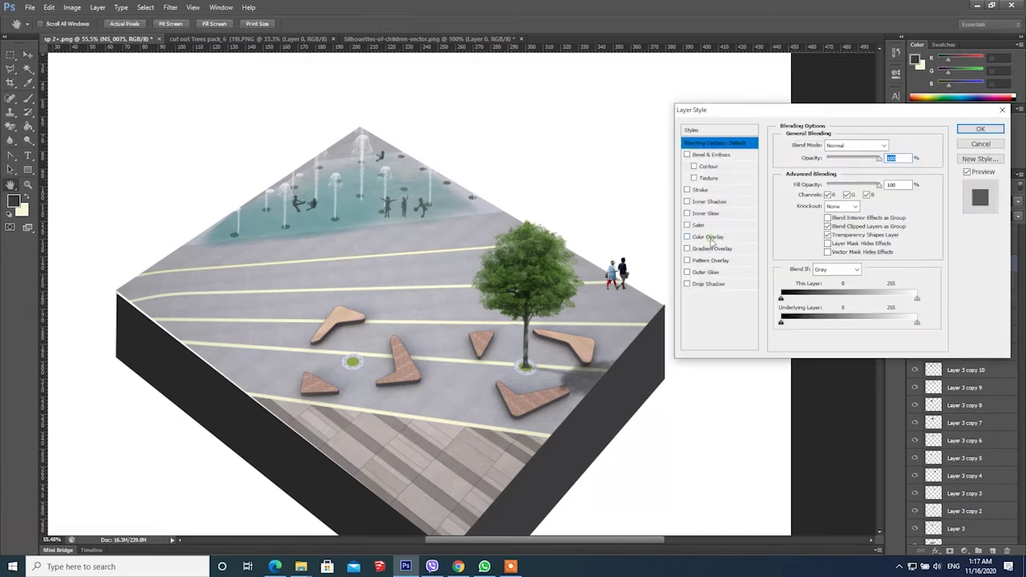
{"action": "left_click", "coordinate": [709, 238]}
{"action": "left_click", "coordinate": [894, 145]}
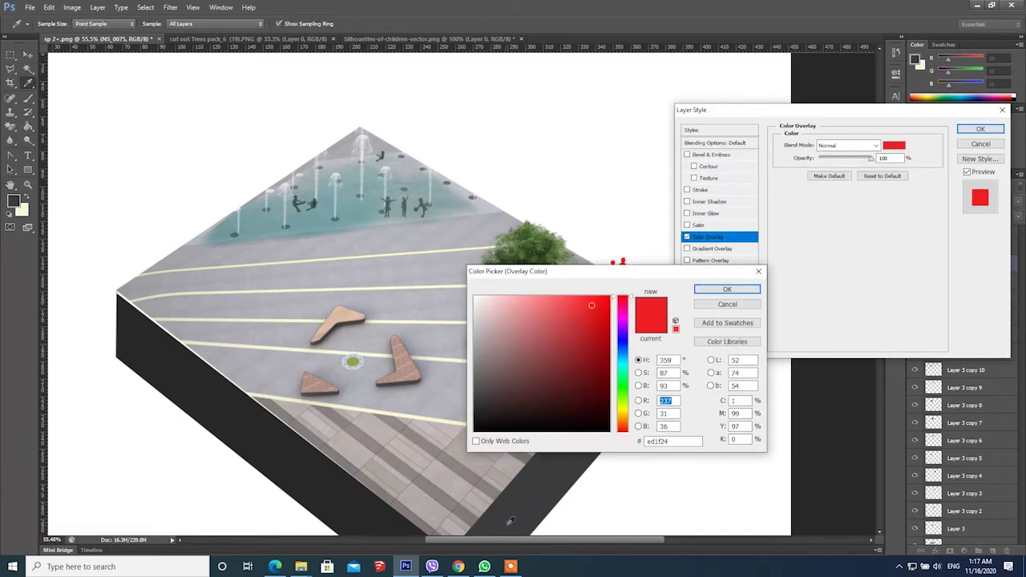
{"action": "left_click_drag", "start_coordinate": [567, 413], "coordinate": [610, 433]}
{"action": "left_click", "coordinate": [727, 289]}
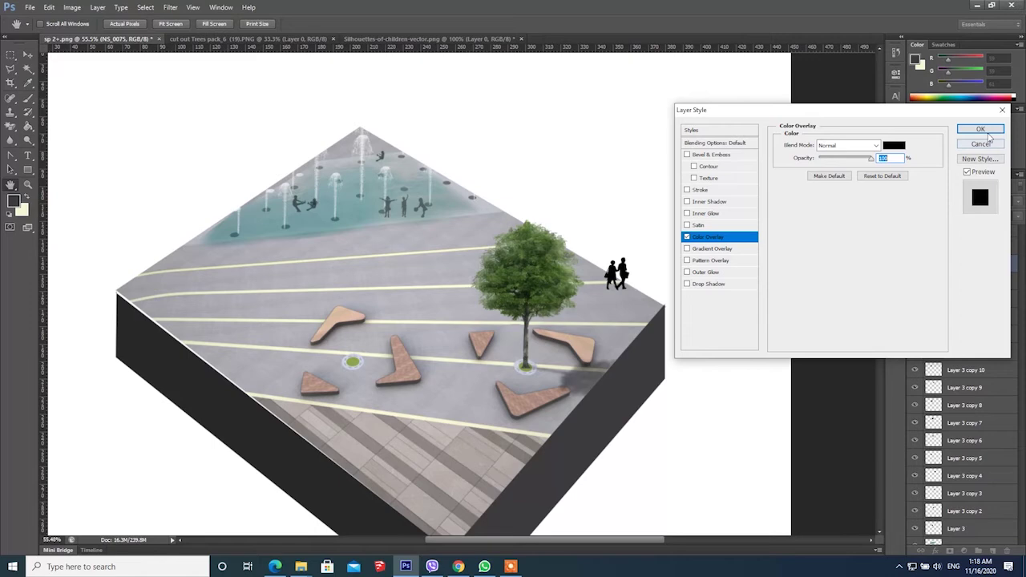
{"action": "left_click", "coordinate": [981, 129]}
- Rasterize the NS_0075 layer and lower its opacity to 64%
{"action": "right_click", "coordinate": [959, 266]}
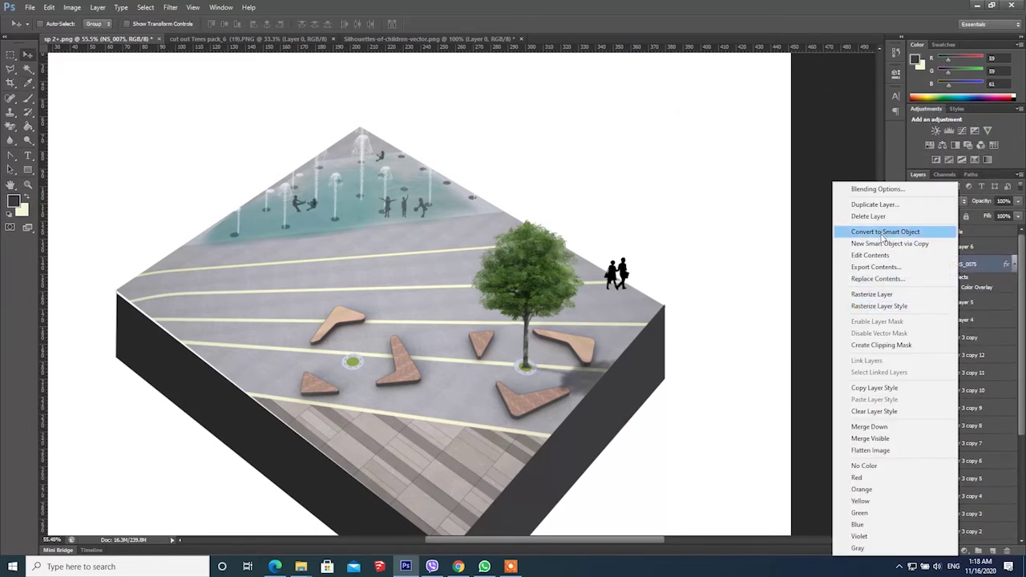
{"action": "left_click", "coordinate": [900, 296]}
{"action": "left_click_drag", "start_coordinate": [1017, 205], "coordinate": [1000, 216]}
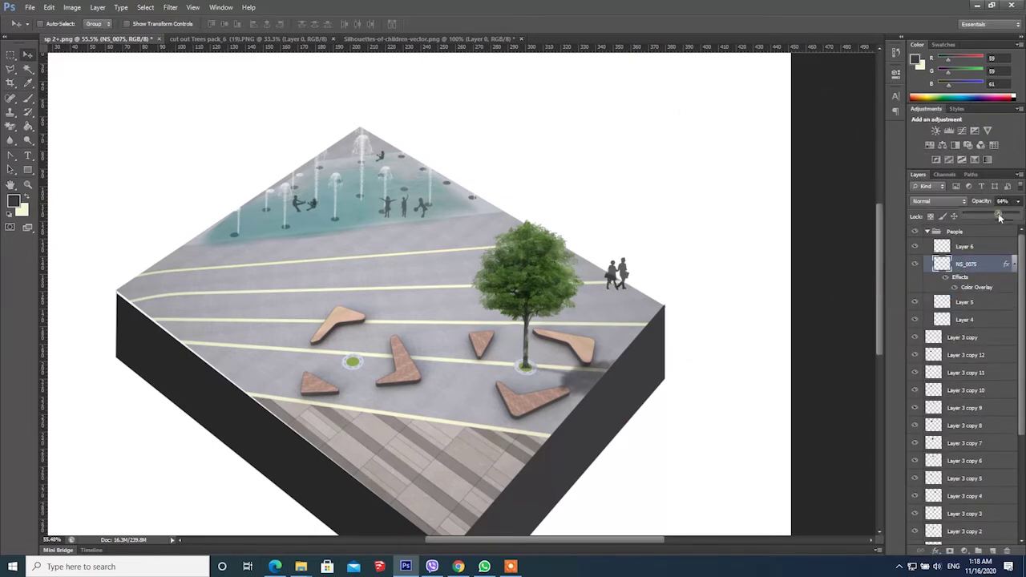
- Select the NS_0075 couple and duplicate it within the layer onto the plaza's left corner area
{"action": "left_click", "coordinate": [11, 56]}
{"action": "left_click_drag", "start_coordinate": [642, 302], "coordinate": [592, 229]}
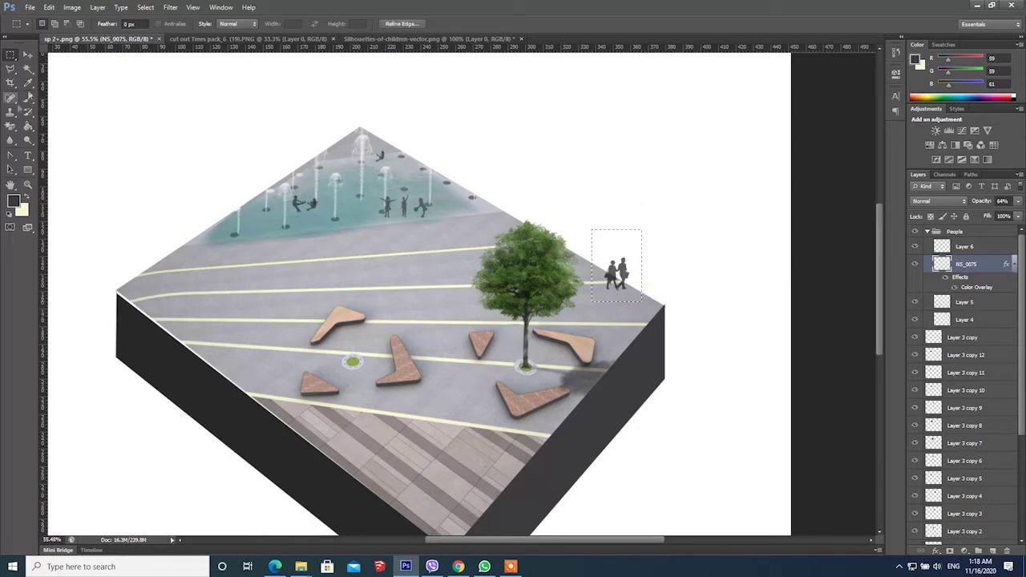
{"action": "left_click", "coordinate": [31, 56]}
{"action": "left_click_drag", "start_coordinate": [622, 284], "coordinate": [197, 328], "text": "alt"}
{"action": "left_click", "coordinate": [10, 56]}
- Open NW_0026 from the PSD Human folder in Photoshop and paste the guitarist into the plaza composition
{"action": "left_click", "coordinate": [976, 6]}
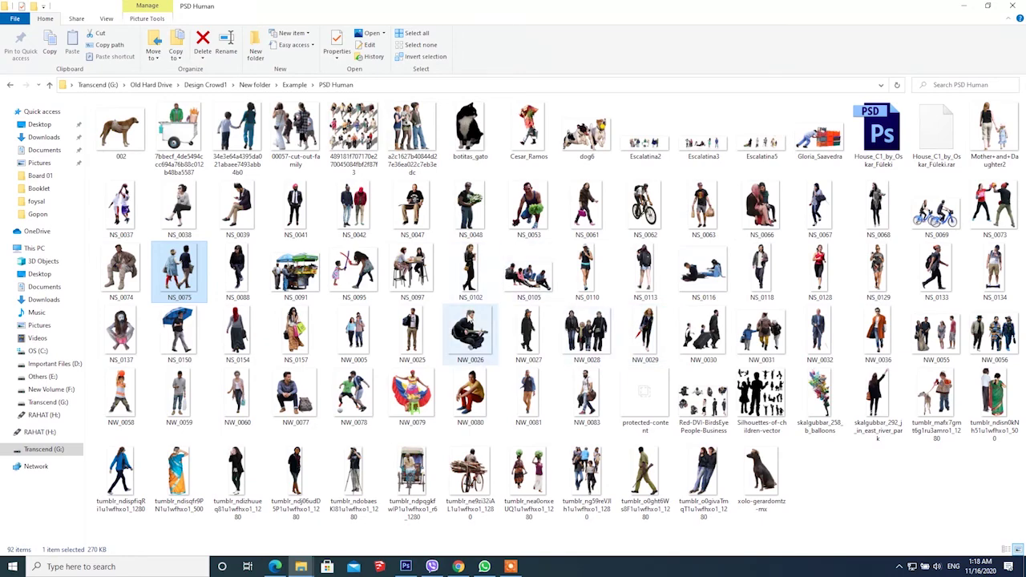
{"action": "right_click", "coordinate": [467, 325]}
{"action": "mouse_move", "coordinate": [582, 208]}
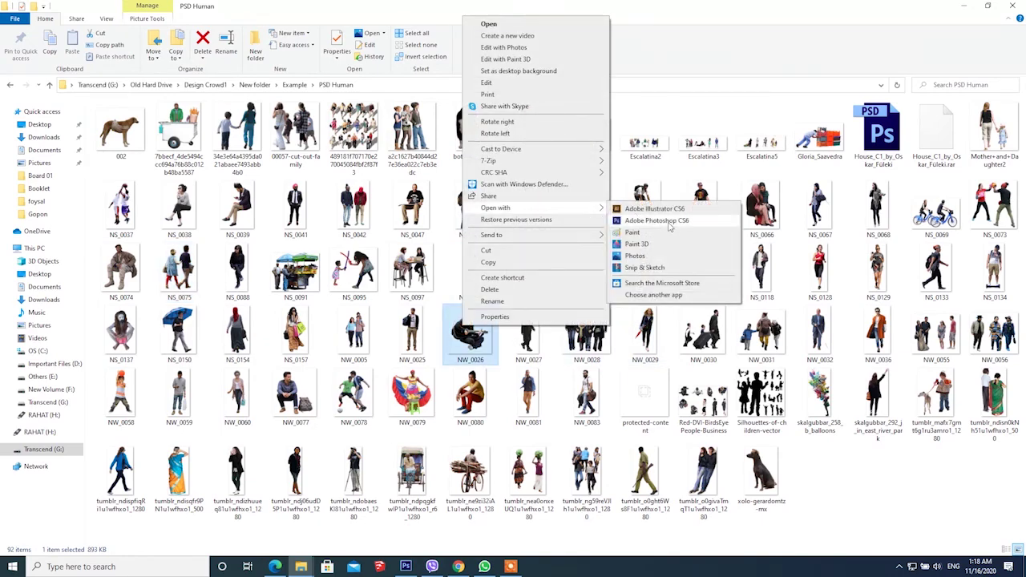
{"action": "left_click", "coordinate": [670, 228]}
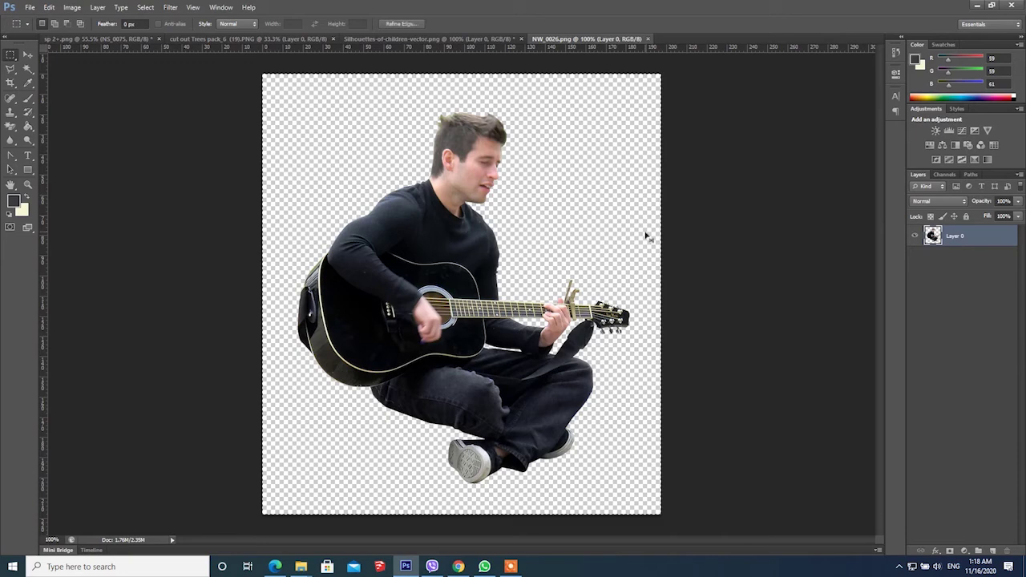
{"action": "left_click", "coordinate": [81, 39]}
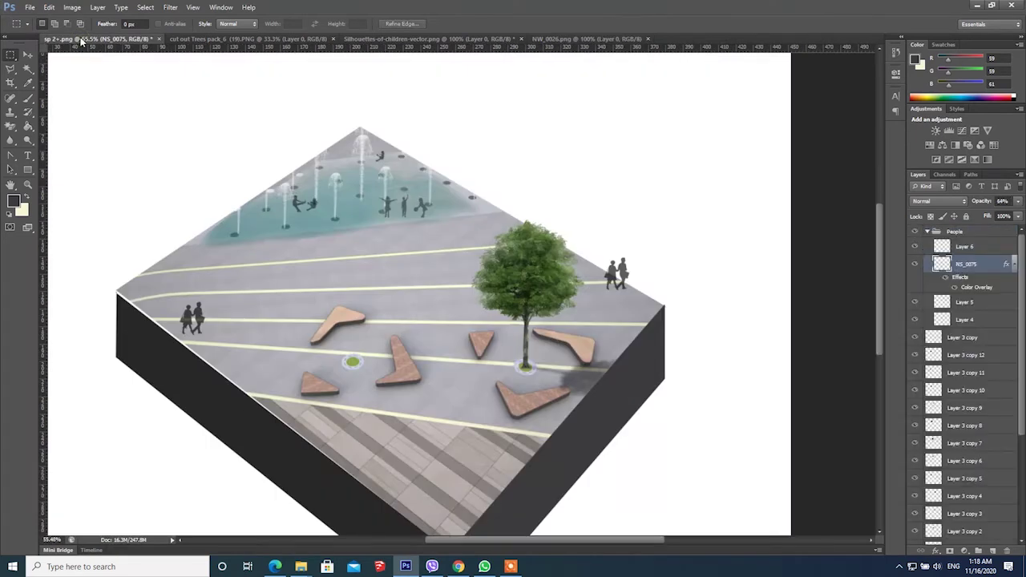
{"action": "key", "text": "ctrl+v"}
- Scale the guitarist on Layer 7 down to about 11% wide and 13% high over the light boomerang-shaped bench
{"action": "key", "text": "ctrl+t"}
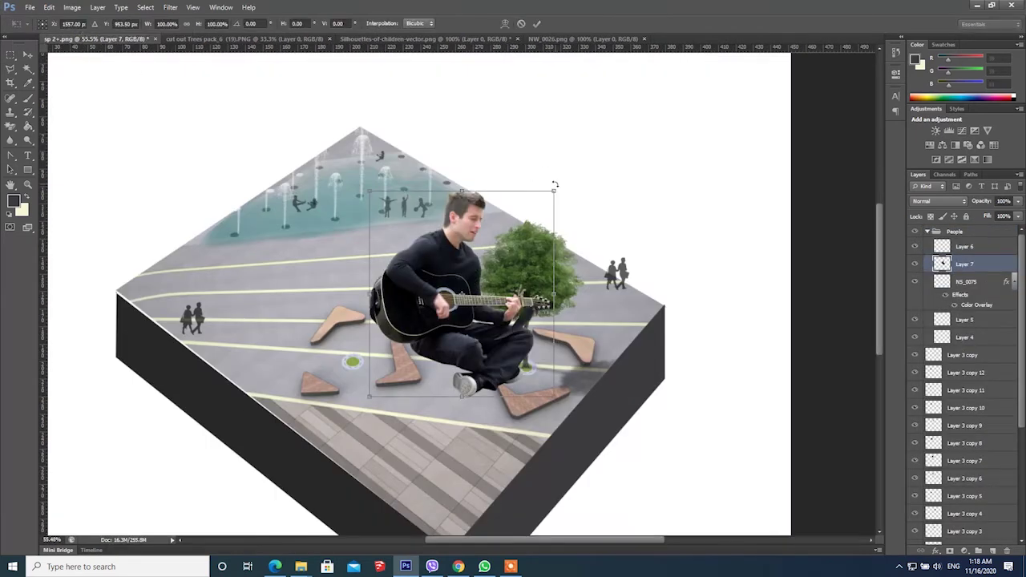
{"action": "left_click_drag", "start_coordinate": [554, 200], "coordinate": [421, 320]}
{"action": "key", "text": "ctrl+z"}
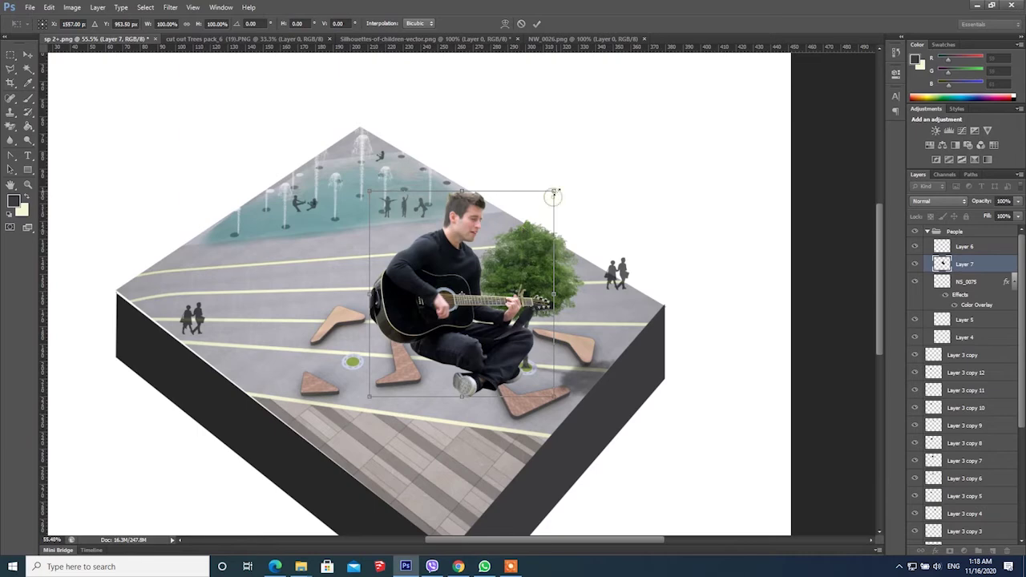
{"action": "left_click_drag", "start_coordinate": [554, 192], "coordinate": [340, 323]}
- Shrink the guitarist further to about 7% wide and 8% high and distort him slightly to sit on the bench
{"action": "scroll", "coordinate": [334, 339], "scroll_direction": "up", "scroll_amount": 5, "text": "alt"}
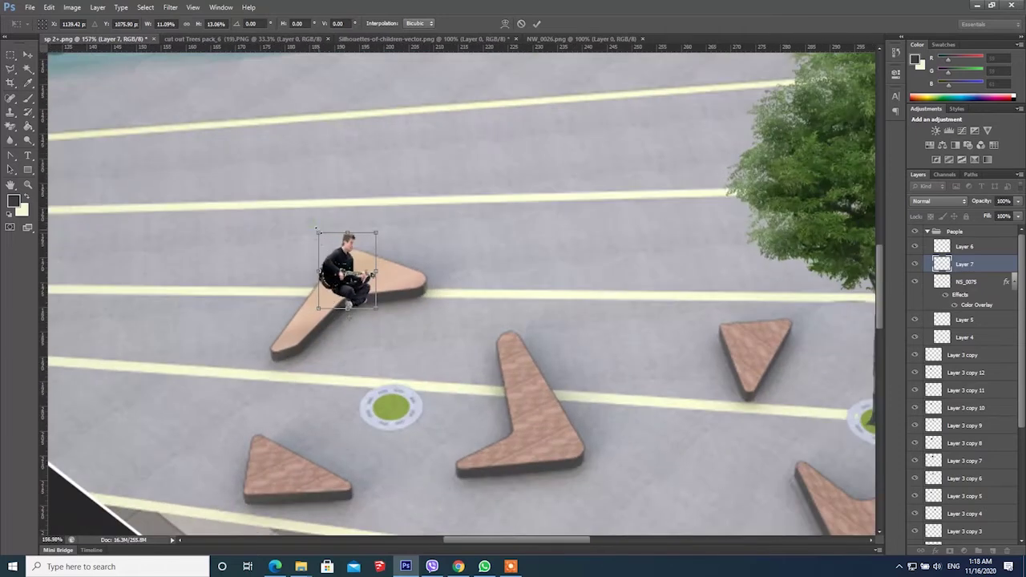
{"action": "left_click_drag", "start_coordinate": [317, 230], "coordinate": [338, 258]}
{"action": "left_click_drag", "start_coordinate": [367, 297], "coordinate": [360, 296]}
{"action": "right_click", "coordinate": [342, 273]}
{"action": "left_click", "coordinate": [387, 331]}
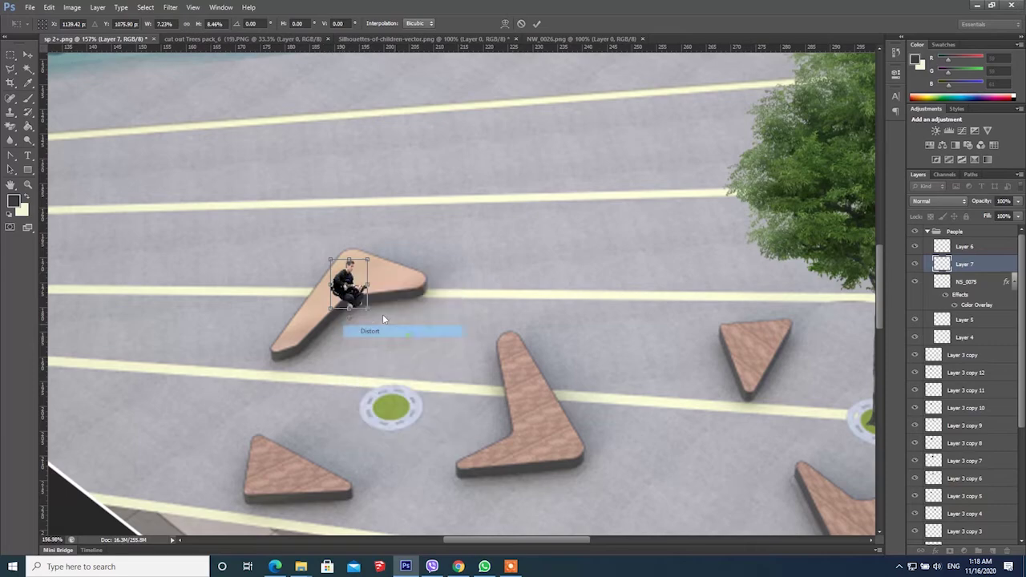
{"action": "left_click_drag", "start_coordinate": [349, 259], "coordinate": [345, 266]}
{"action": "left_click", "coordinate": [536, 24]}
{"action": "key", "text": "ctrl+0"}
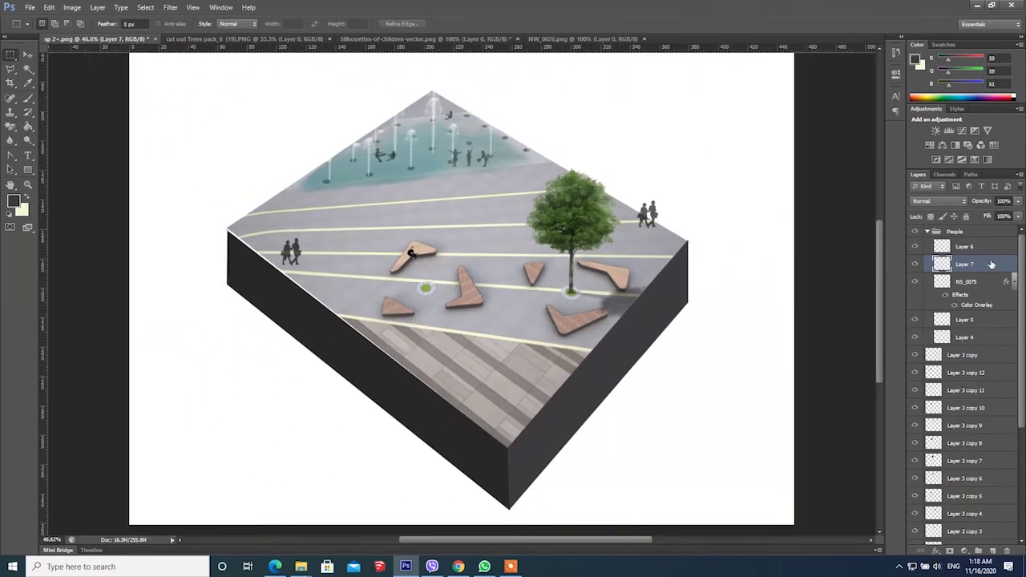
- Apply a black Color Overlay to the guitarist on Layer 7 and reduce the layer's opacity
{"action": "double_click", "coordinate": [992, 265]}
{"action": "left_click", "coordinate": [708, 238]}
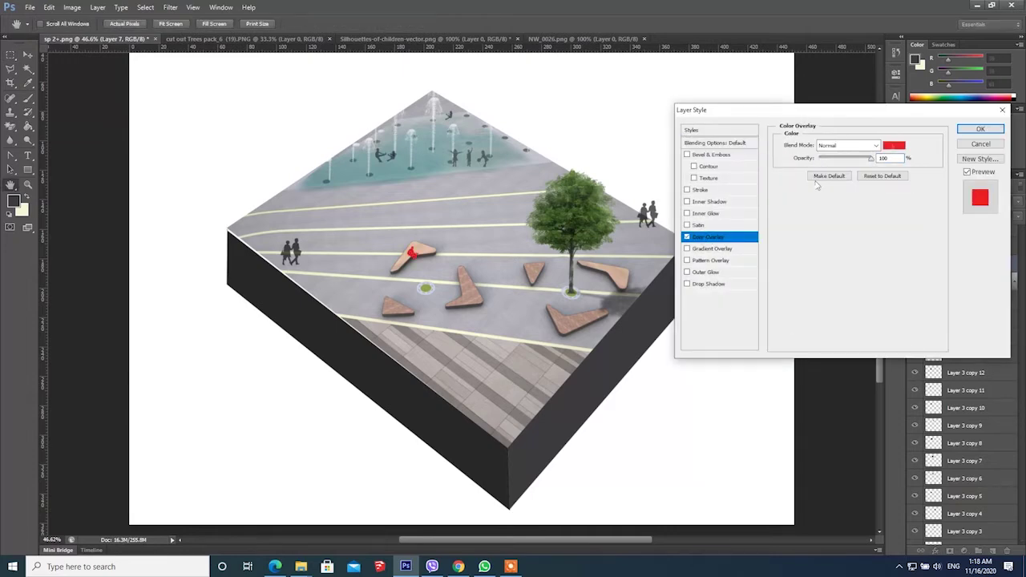
{"action": "left_click", "coordinate": [893, 147]}
{"action": "type", "text": "0"}
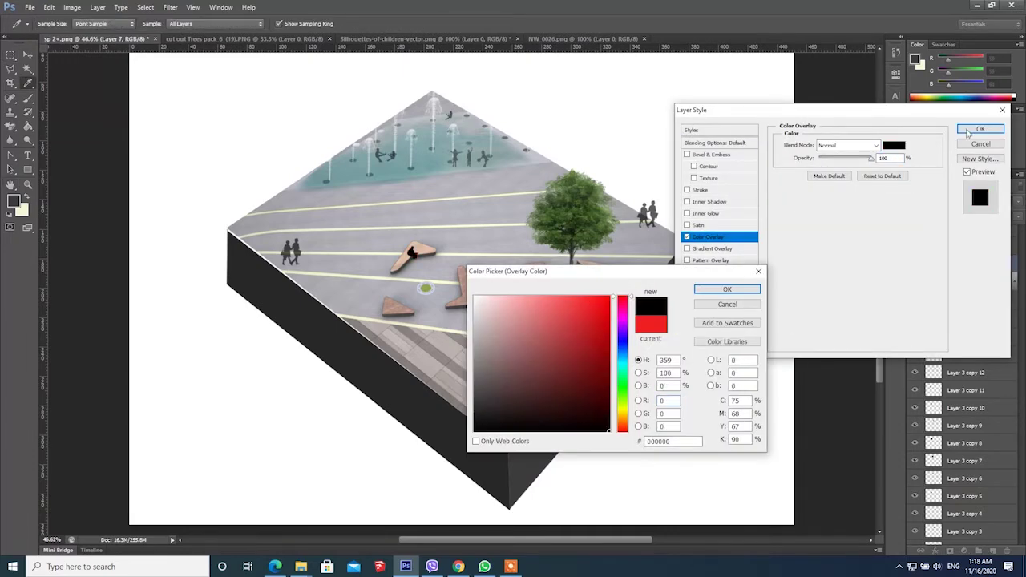
{"action": "left_click", "coordinate": [750, 289]}
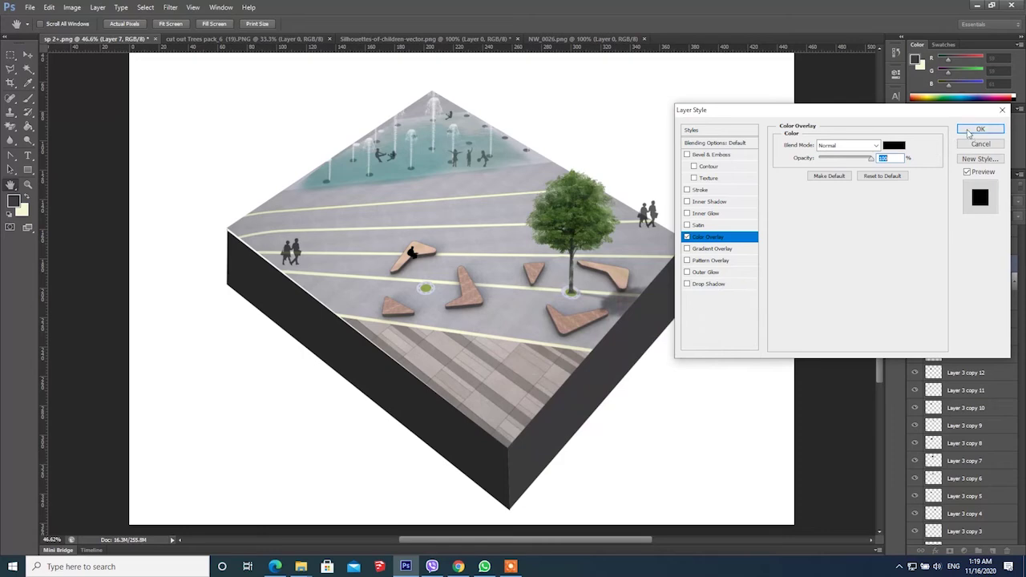
{"action": "left_click", "coordinate": [979, 129]}
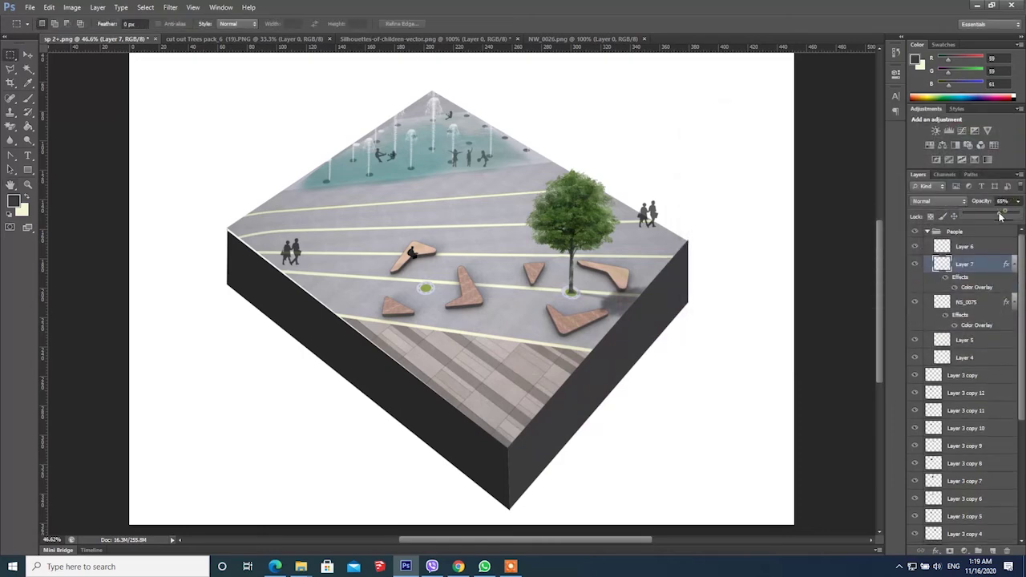
- Select the NS_0075 layer and scale both walking couples down slightly, bringing the right couple closer to the tree
{"action": "left_click", "coordinate": [26, 54]}
{"action": "scroll", "coordinate": [336, 234], "scroll_direction": "up", "scroll_amount": 2}
{"action": "right_click", "coordinate": [285, 243]}
{"action": "left_click", "coordinate": [313, 259]}
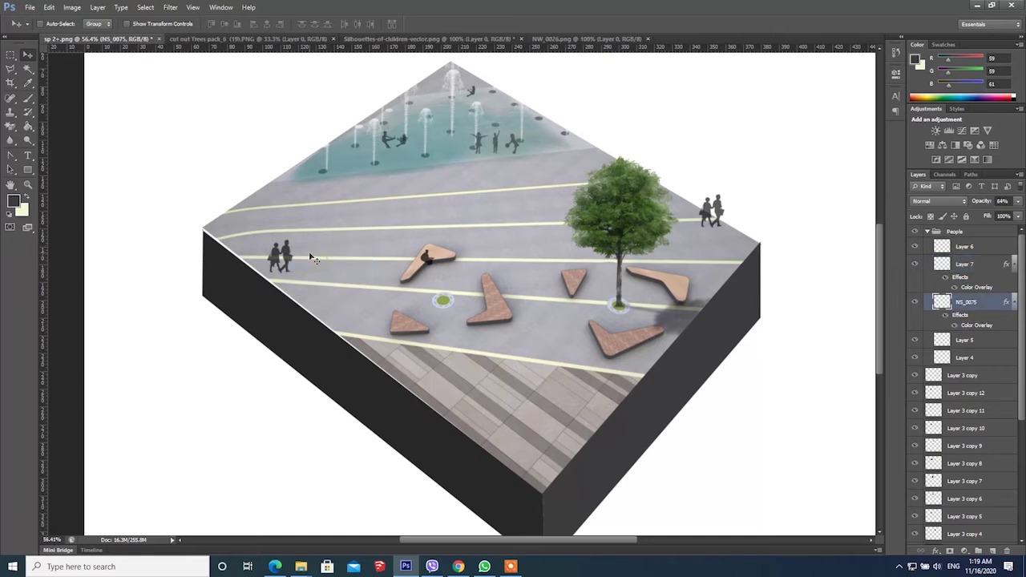
{"action": "key", "text": "ctrl+t"}
{"action": "left_click_drag", "start_coordinate": [730, 193], "coordinate": [697, 207]}
{"action": "left_click", "coordinate": [540, 25]}
{"action": "scroll", "coordinate": [516, 233], "scroll_direction": "down", "scroll_amount": 5}
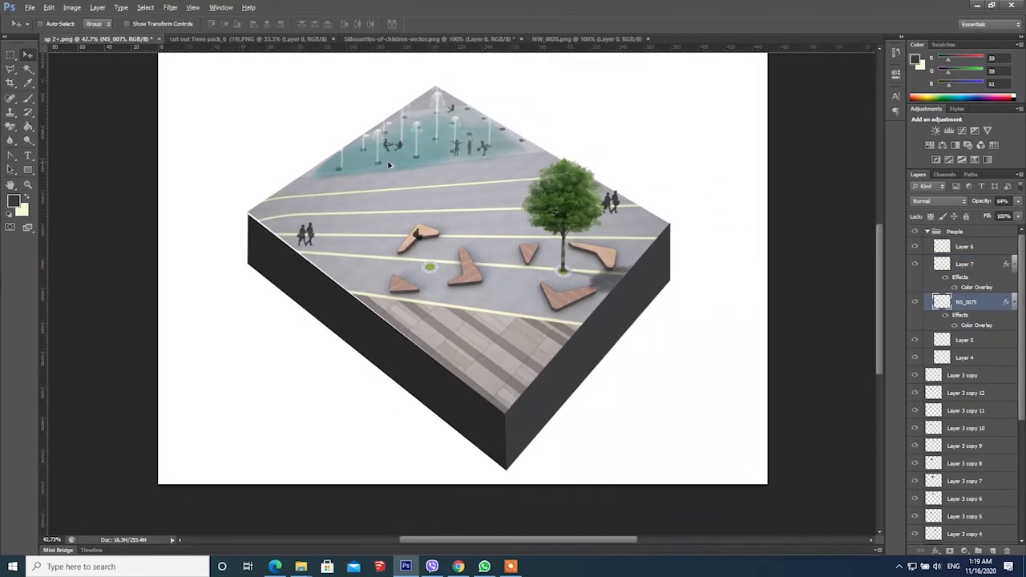
- Place NW_0027 from the PSD Human folder and scale the man to about 13% beside the guitarist's bench
{"action": "left_click", "coordinate": [978, 5]}
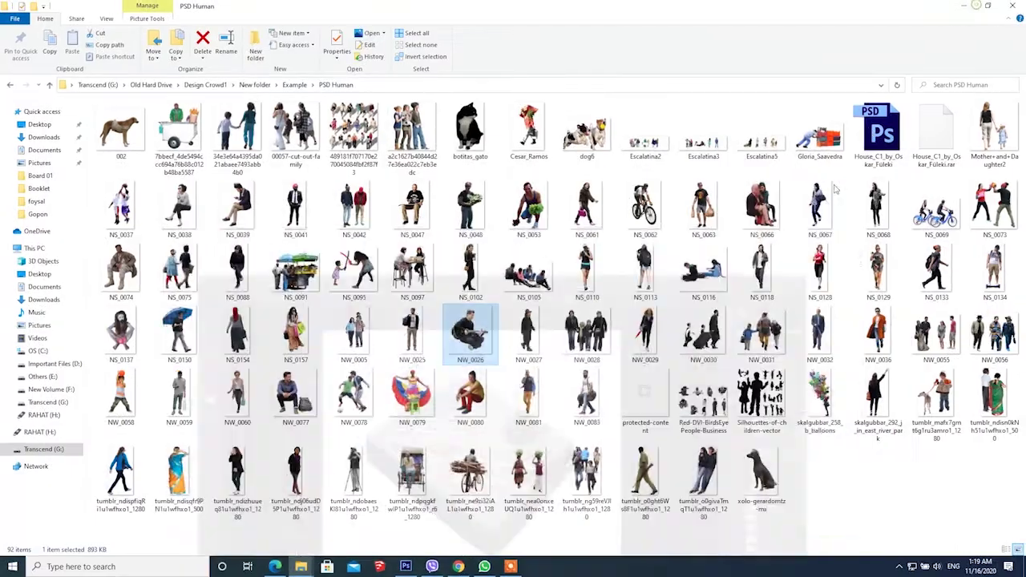
{"action": "left_click_drag", "start_coordinate": [538, 337], "coordinate": [497, 242]}
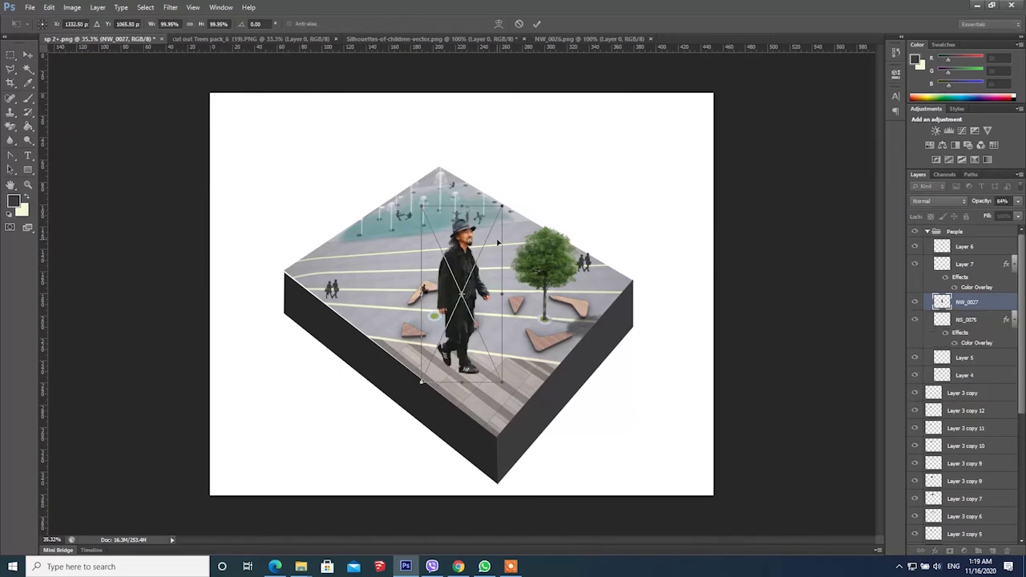
{"action": "left_click_drag", "start_coordinate": [502, 206], "coordinate": [446, 339]}
{"action": "left_click_drag", "start_coordinate": [433, 369], "coordinate": [443, 287]}
{"action": "scroll", "coordinate": [436, 313], "scroll_direction": "up", "scroll_amount": 3}
{"action": "left_click_drag", "start_coordinate": [468, 238], "coordinate": [457, 283]}
- Flip the NW_0027 man horizontally, adjust him with Distort and commit the placement beside the bench
{"action": "right_click", "coordinate": [441, 299]}
{"action": "left_click", "coordinate": [473, 450]}
{"action": "right_click", "coordinate": [454, 298]}
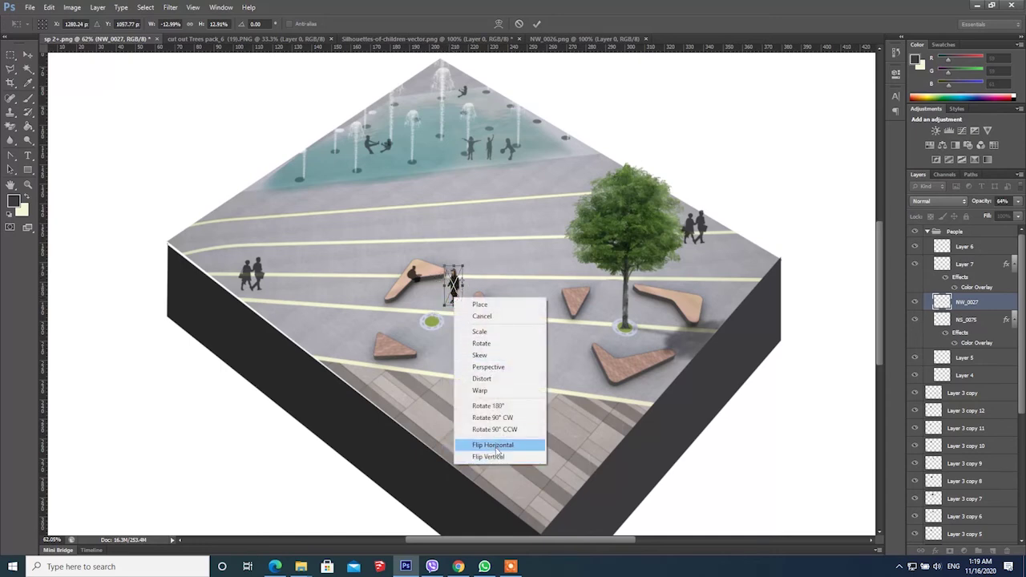
{"action": "left_click", "coordinate": [485, 379]}
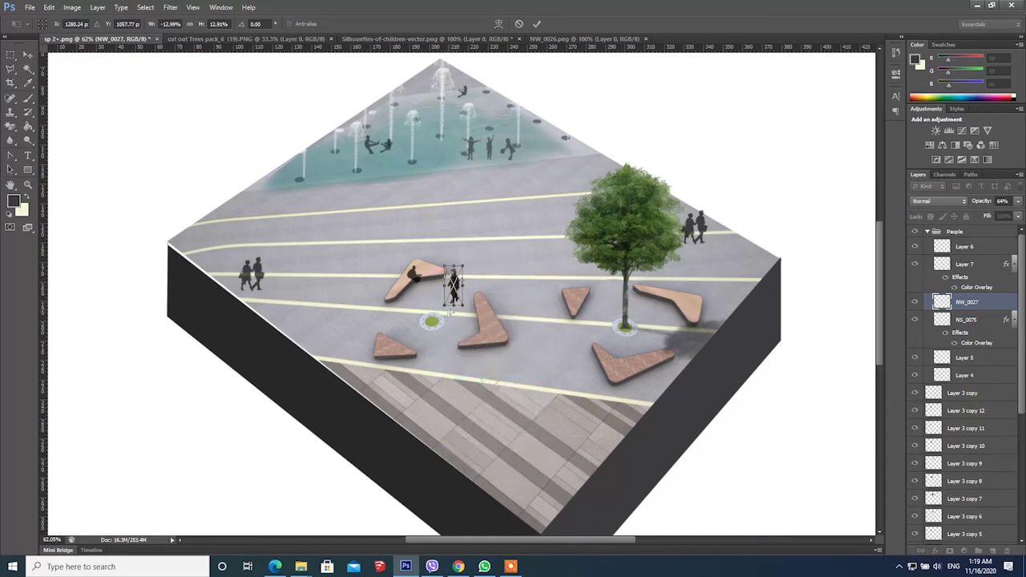
{"action": "left_click_drag", "start_coordinate": [453, 306], "coordinate": [451, 300]}
{"action": "left_click", "coordinate": [538, 24]}
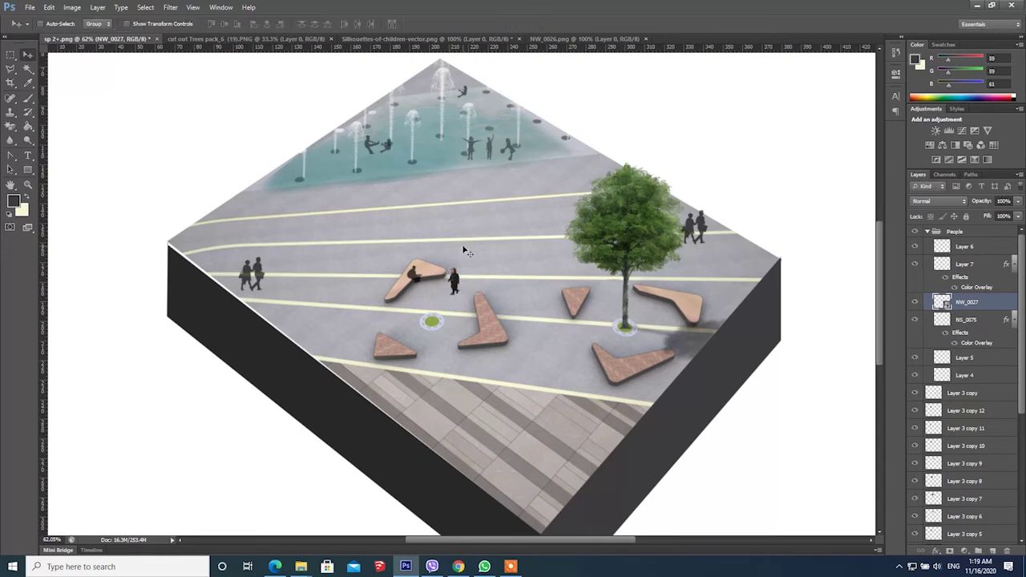
- Resize the NW_0027 man to about 16% wide and 12.5% high
{"action": "key", "text": "ctrl+t"}
{"action": "left_click_drag", "start_coordinate": [464, 265], "coordinate": [468, 256]}
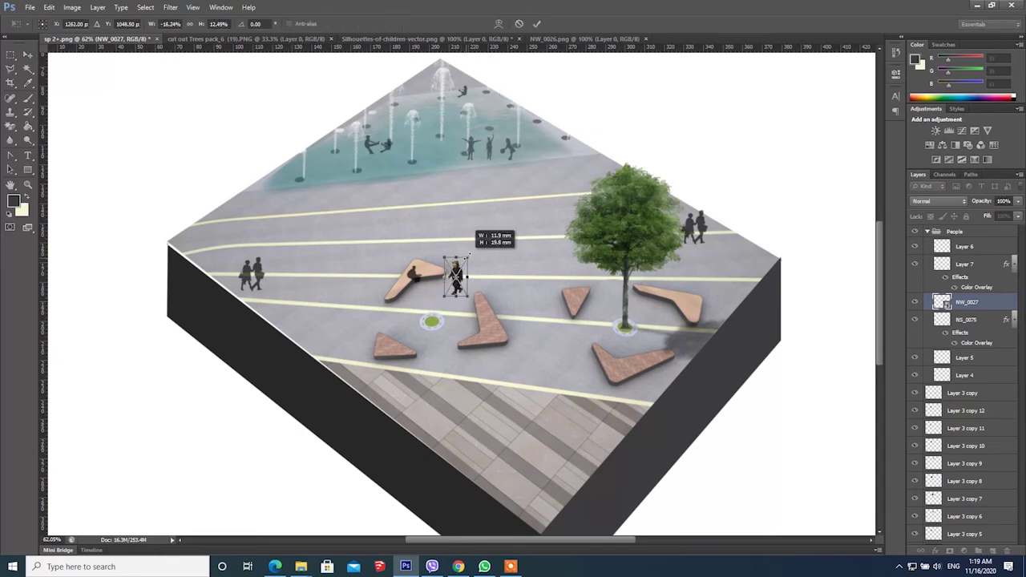
{"action": "left_click", "coordinate": [537, 21]}
- Apply a black Color Overlay to the NW_0027 man beside the bench
{"action": "double_click", "coordinate": [999, 305]}
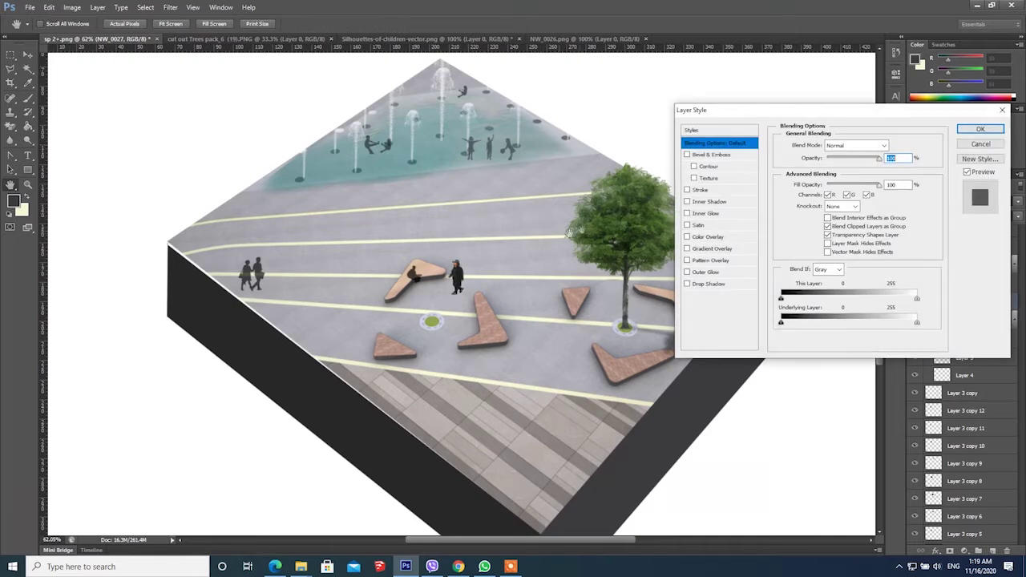
{"action": "left_click", "coordinate": [703, 238]}
{"action": "left_click", "coordinate": [899, 148]}
{"action": "left_click", "coordinate": [513, 385]}
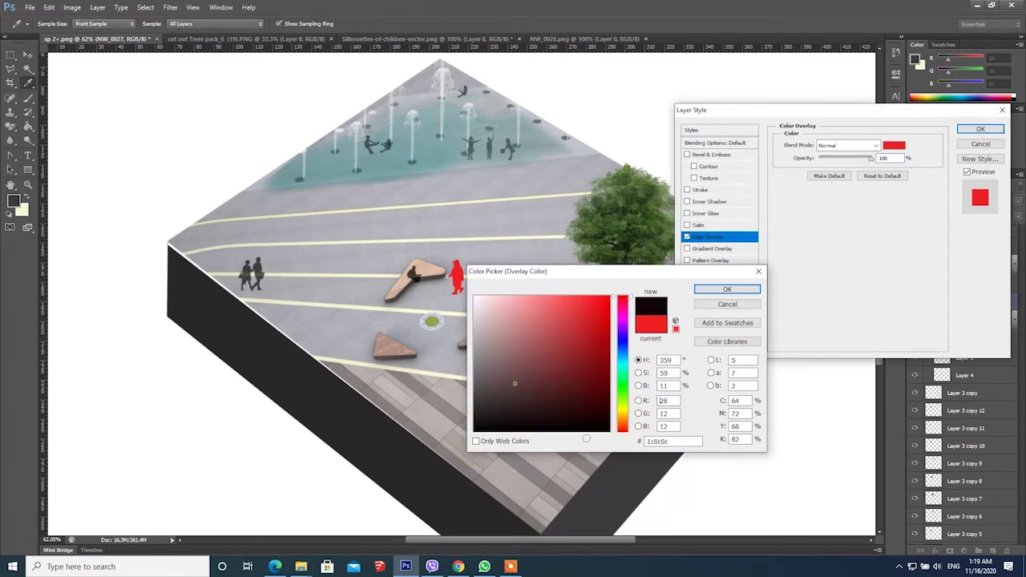
{"action": "left_click", "coordinate": [721, 287]}
{"action": "left_click", "coordinate": [980, 129]}
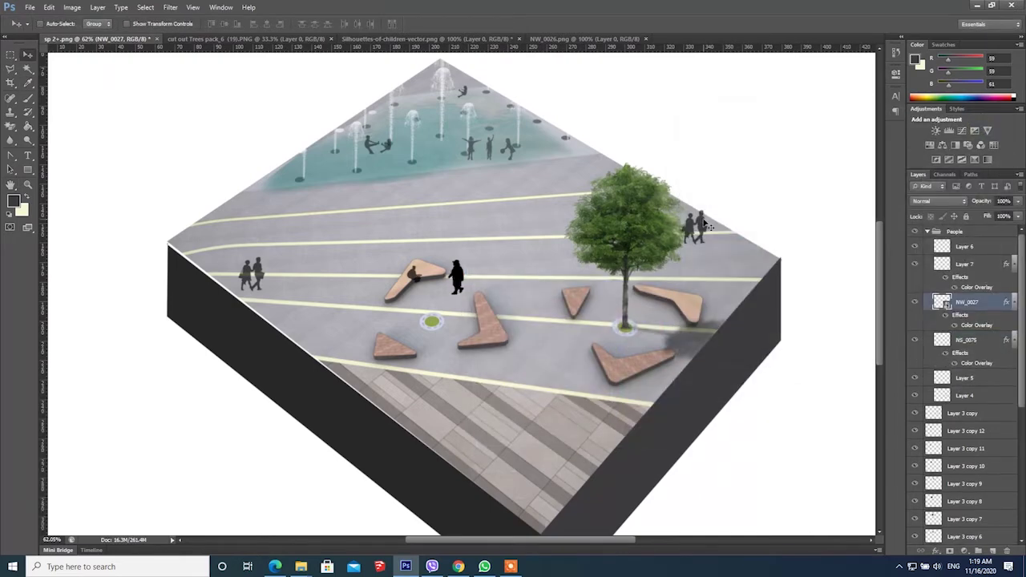
- Shrink the NW_0027 silhouette to about 11% wide and 10% high next to the guitarist's bench
{"action": "key", "text": "ctrl+t"}
{"action": "left_click_drag", "start_coordinate": [471, 258], "coordinate": [462, 281]}
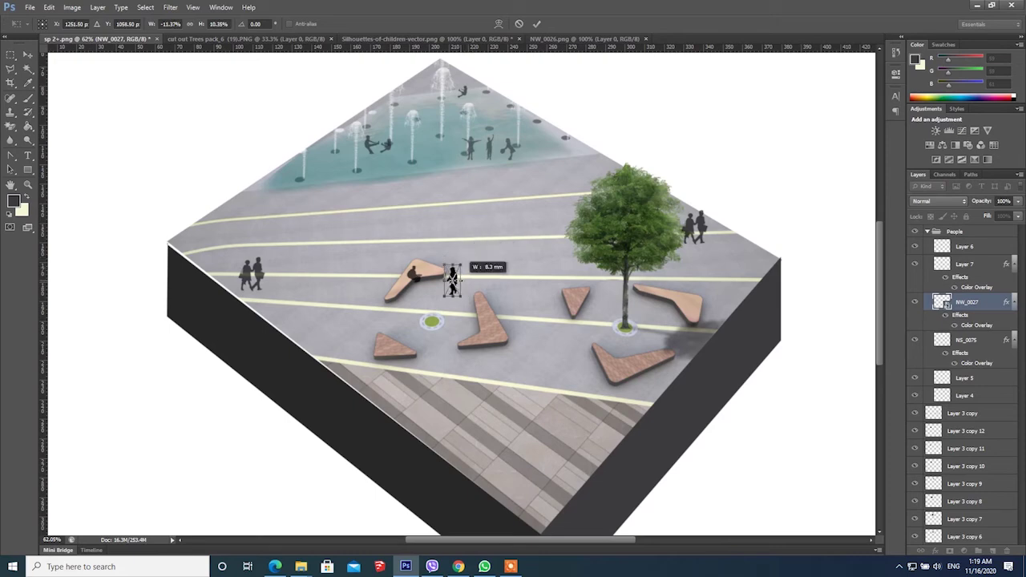
{"action": "left_click", "coordinate": [538, 24]}
{"action": "scroll", "coordinate": [491, 243], "scroll_direction": "down", "scroll_amount": 4}
{"action": "scroll", "coordinate": [495, 247], "scroll_direction": "up", "scroll_amount": 2}
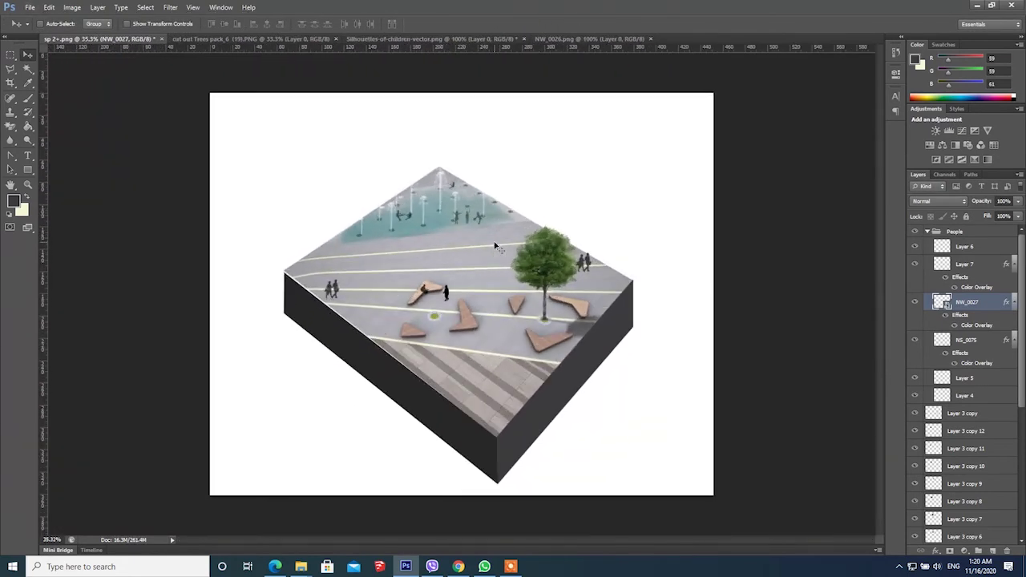
- Place the NS_0110 woman from the PSD Human folder and scale her to about 8.6% on the paving in front of the benches
{"action": "left_click", "coordinate": [977, 6]}
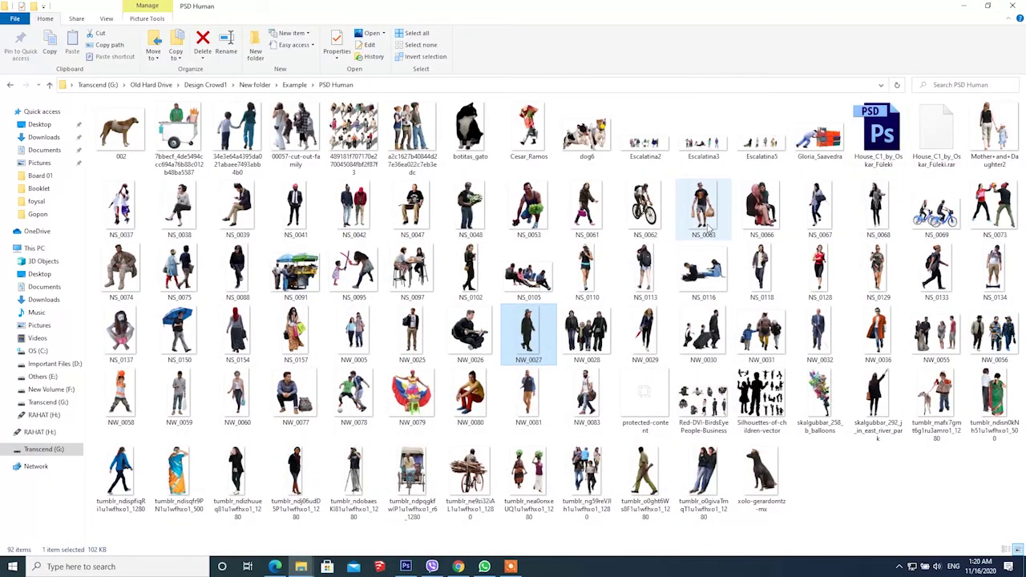
{"action": "left_click_drag", "start_coordinate": [587, 271], "coordinate": [454, 329]}
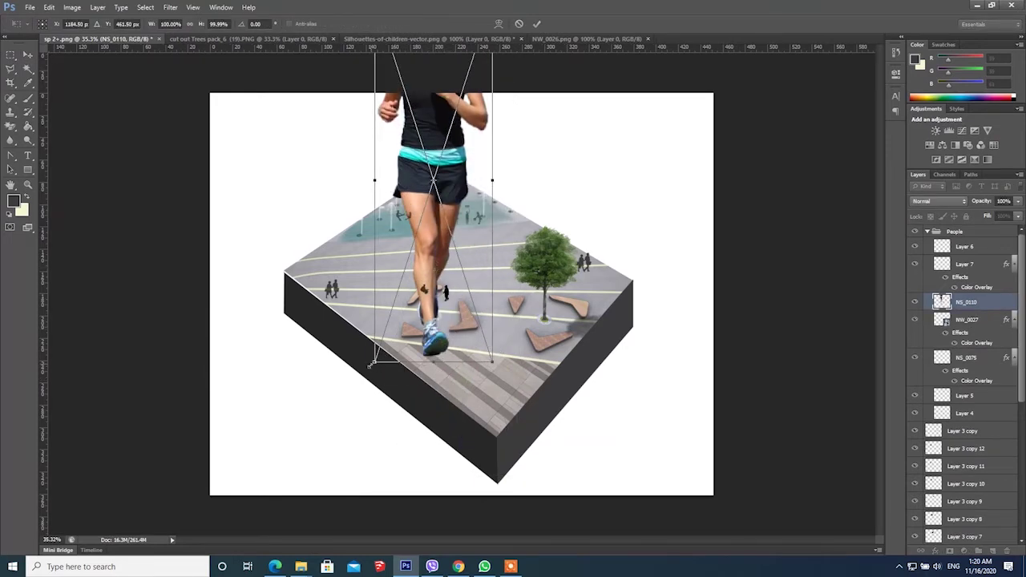
{"action": "left_click_drag", "start_coordinate": [371, 365], "coordinate": [439, 166]}
{"action": "left_click_drag", "start_coordinate": [465, 131], "coordinate": [494, 333]}
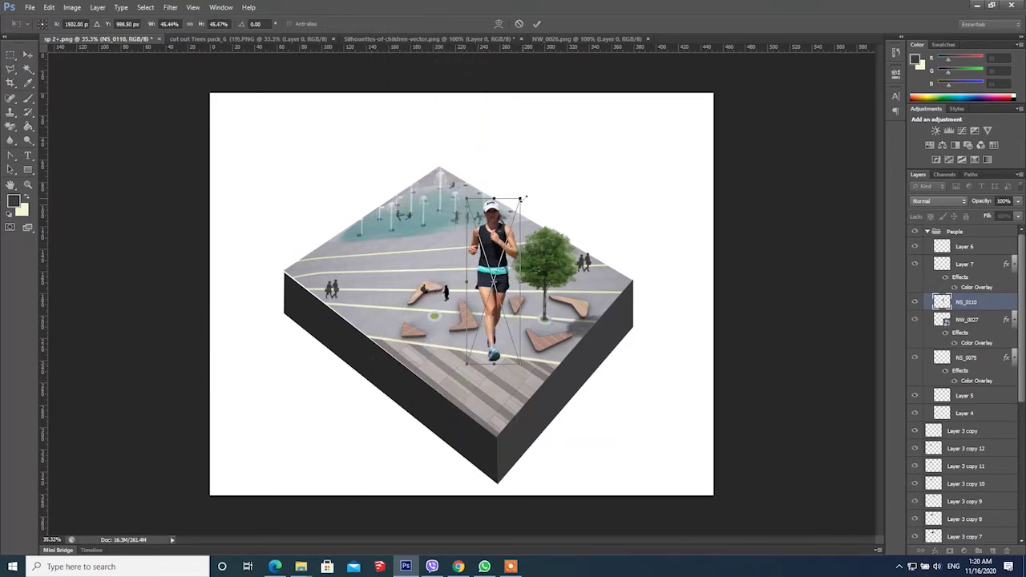
{"action": "left_click_drag", "start_coordinate": [523, 197], "coordinate": [479, 332]}
{"action": "scroll", "coordinate": [472, 351], "scroll_direction": "up", "scroll_amount": 6}
- Shorten the NS_0110 woman from the feet to about 6.3% high and commit the placement
{"action": "right_click", "coordinate": [472, 362]}
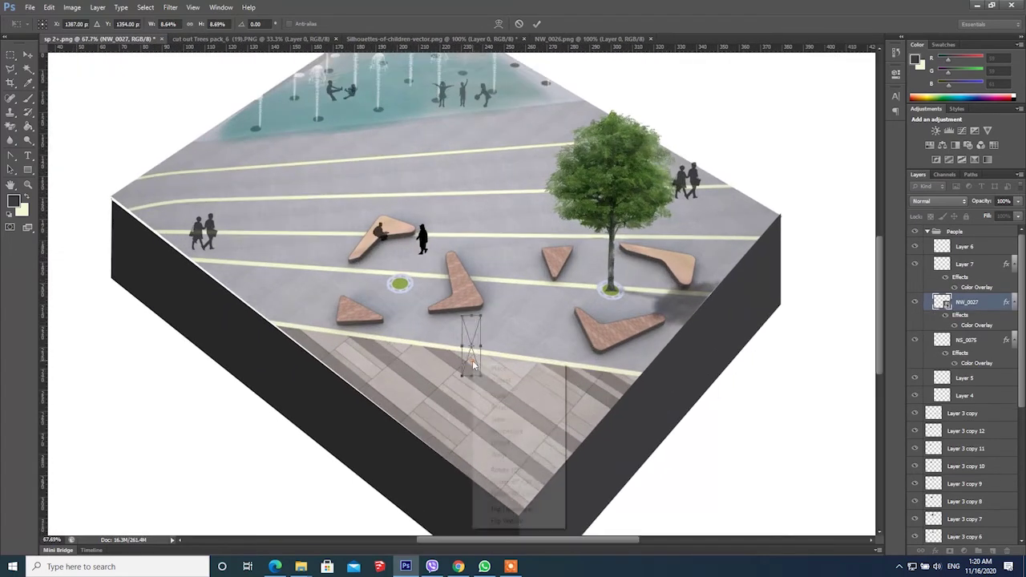
{"action": "left_click", "coordinate": [517, 446]}
{"action": "left_click_drag", "start_coordinate": [471, 375], "coordinate": [472, 359]}
{"action": "left_click_drag", "start_coordinate": [470, 337], "coordinate": [491, 331]}
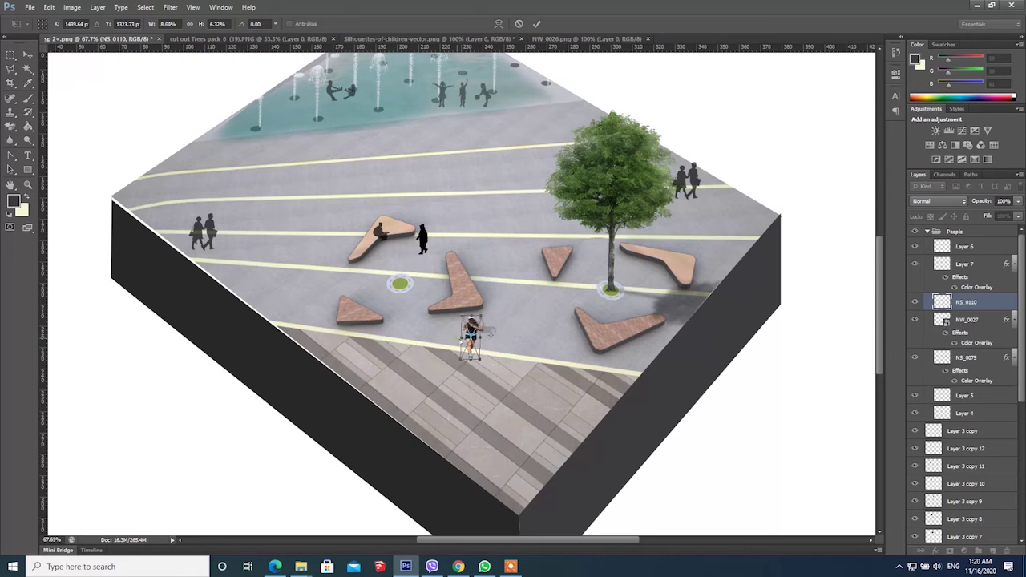
{"action": "left_click", "coordinate": [539, 25]}
- Apply a black Color Overlay to the NS_0110 woman on the front paving
{"action": "double_click", "coordinate": [997, 302]}
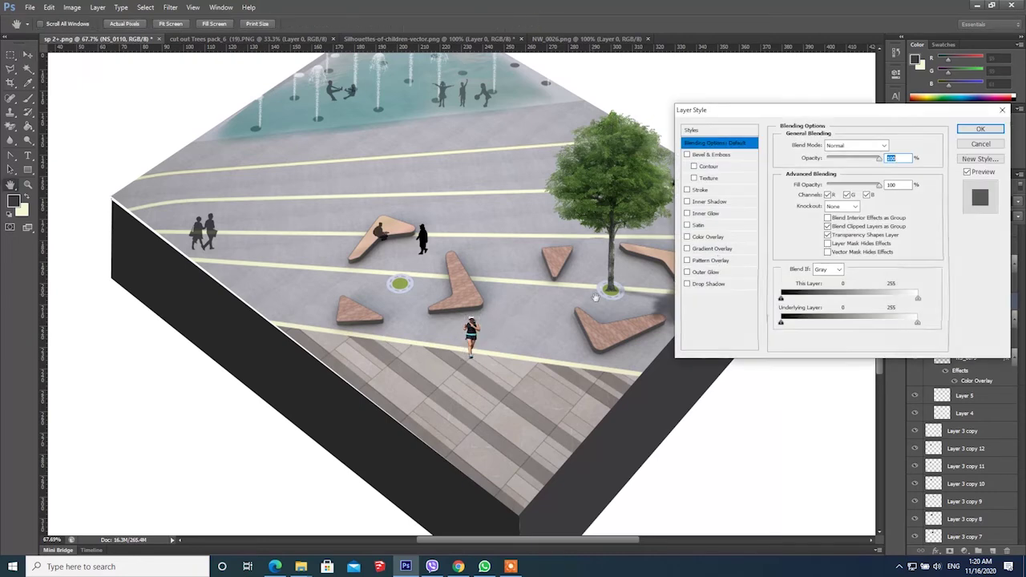
{"action": "left_click", "coordinate": [709, 237]}
{"action": "left_click", "coordinate": [888, 146]}
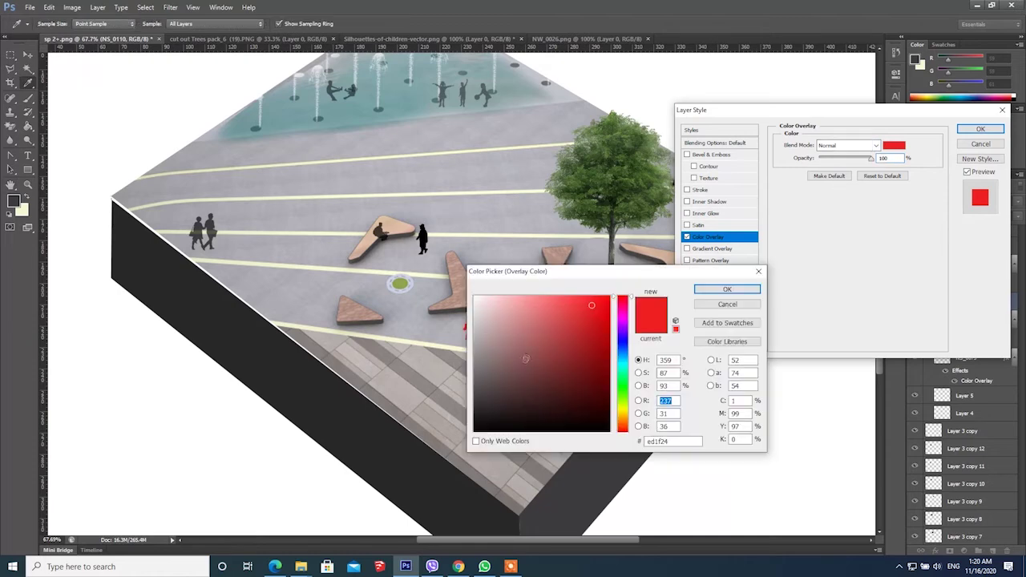
{"action": "left_click_drag", "start_coordinate": [527, 360], "coordinate": [553, 435]}
{"action": "left_click", "coordinate": [714, 288]}
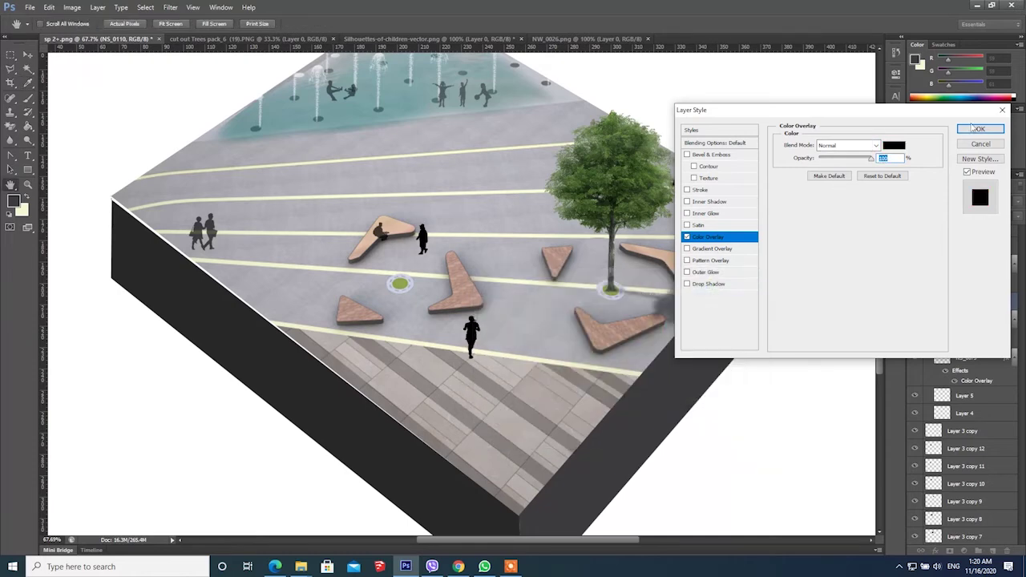
{"action": "left_click", "coordinate": [976, 130]}
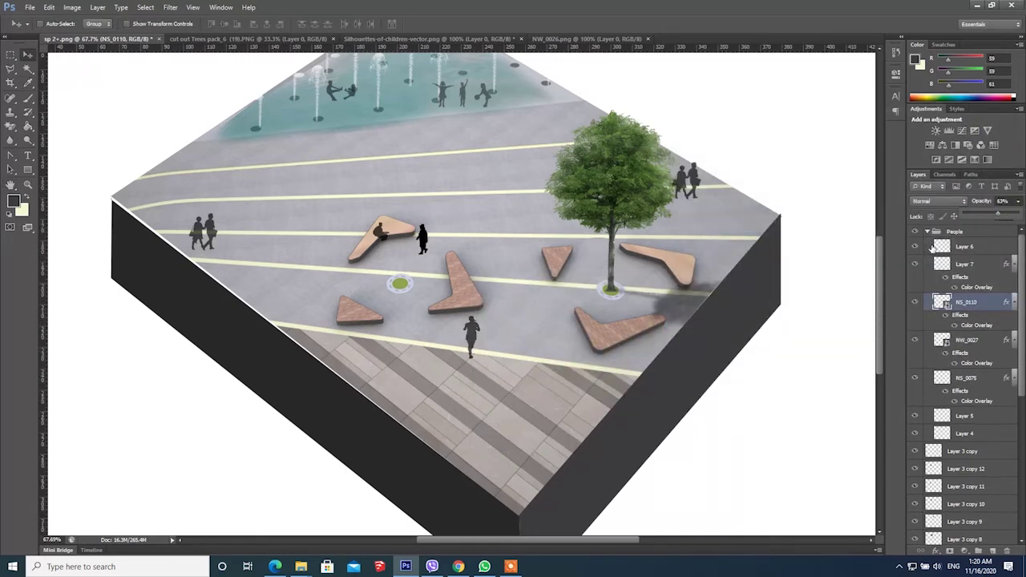
- Set the NS_0110 layer's opacity to 63% and rasterize the layer
{"action": "right_click", "coordinate": [965, 302]}
{"action": "left_click", "coordinate": [874, 291]}
- Select the NS_0110 silhouette with a rectangular marquee and copy it to the back corner of the plaza beside the fountains
{"action": "key", "text": "m"}
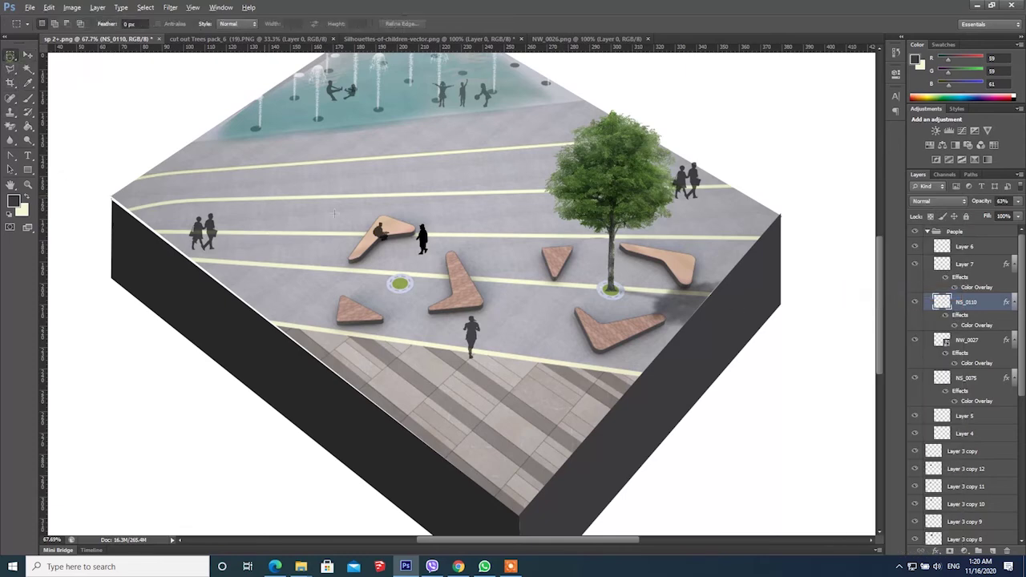
{"action": "left_click_drag", "start_coordinate": [437, 276], "coordinate": [542, 455]}
{"action": "key", "text": "v"}
{"action": "scroll", "coordinate": [467, 373], "scroll_direction": "down", "scroll_amount": 1}
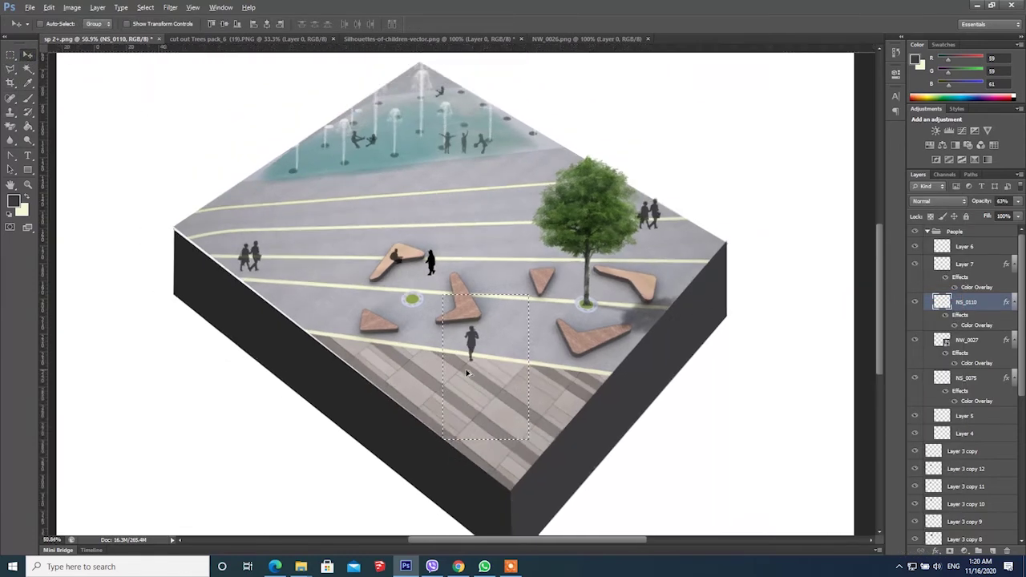
{"action": "scroll", "coordinate": [467, 373], "scroll_direction": "down", "scroll_amount": 1}
{"action": "left_click_drag", "start_coordinate": [467, 373], "coordinate": [421, 160]}
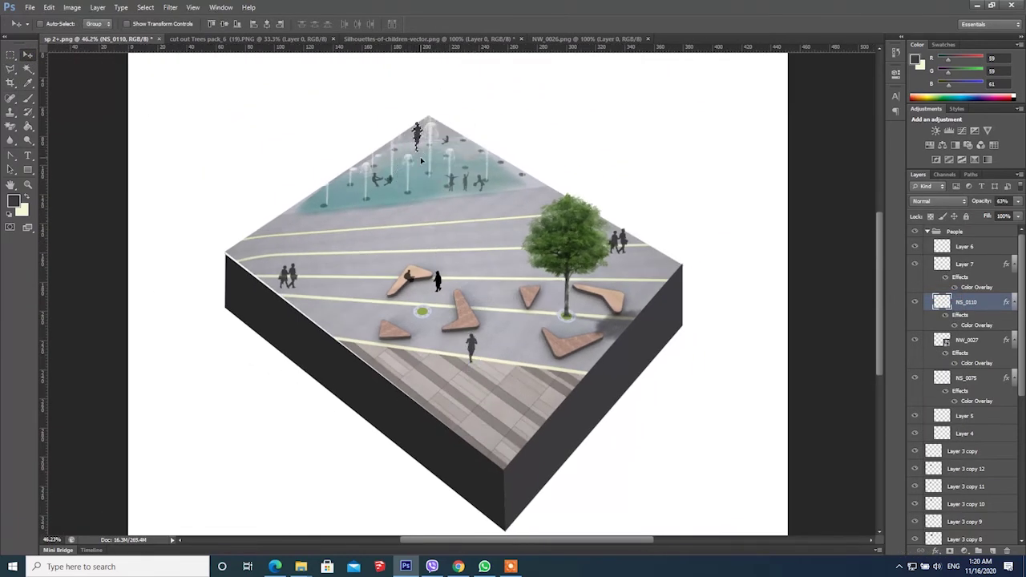
- Scale the copied silhouette at the back corner to about 77% wide and 76% high, commit it and clear the selection
{"action": "key", "text": "ctrl+t"}
{"action": "left_click_drag", "start_coordinate": [422, 121], "coordinate": [421, 129]}
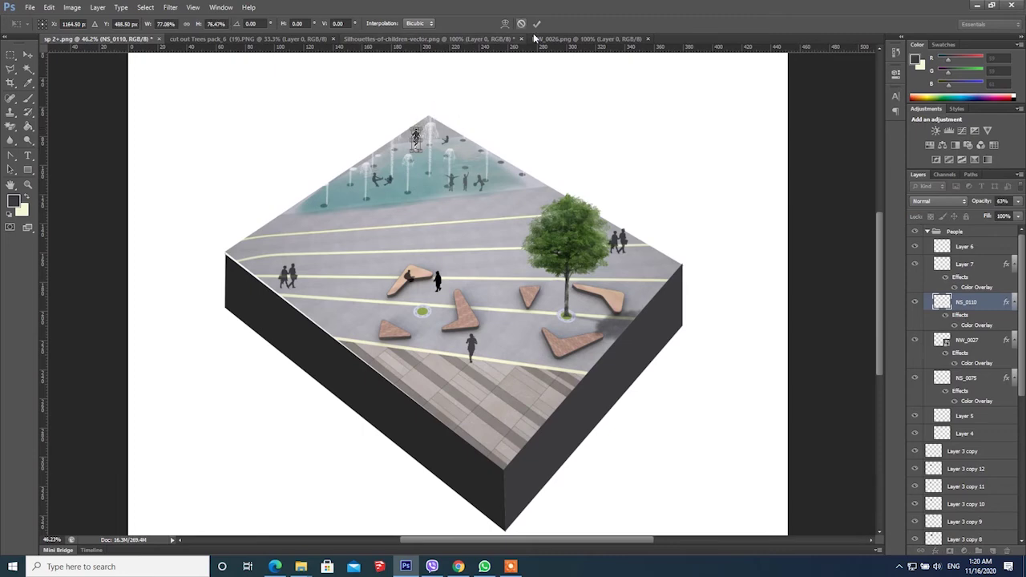
{"action": "left_click", "coordinate": [536, 23]}
{"action": "key", "text": "m"}
{"action": "scroll", "coordinate": [375, 204], "scroll_direction": "down", "scroll_amount": 3}
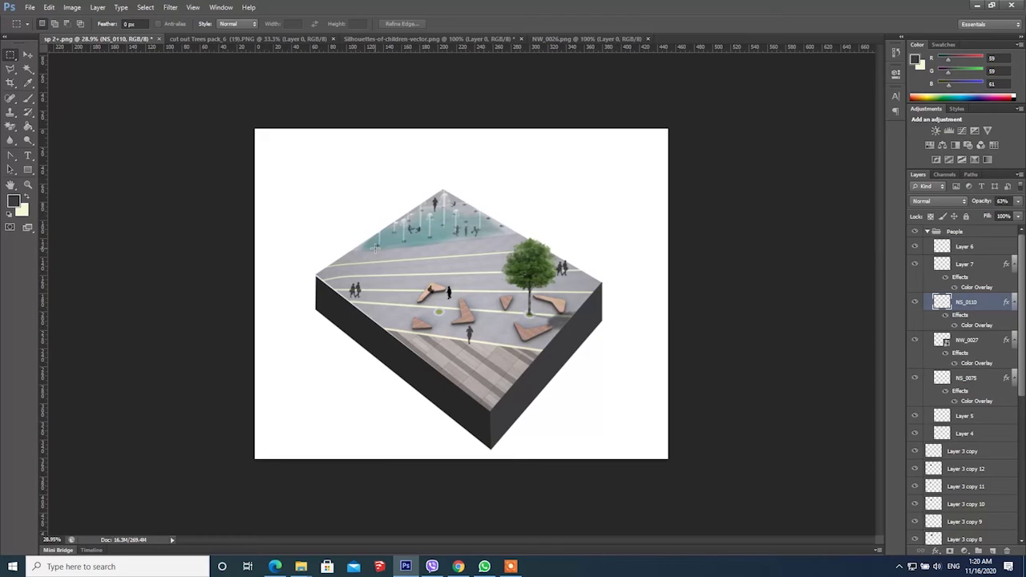
{"action": "scroll", "coordinate": [572, 244], "scroll_direction": "up", "scroll_amount": 2}
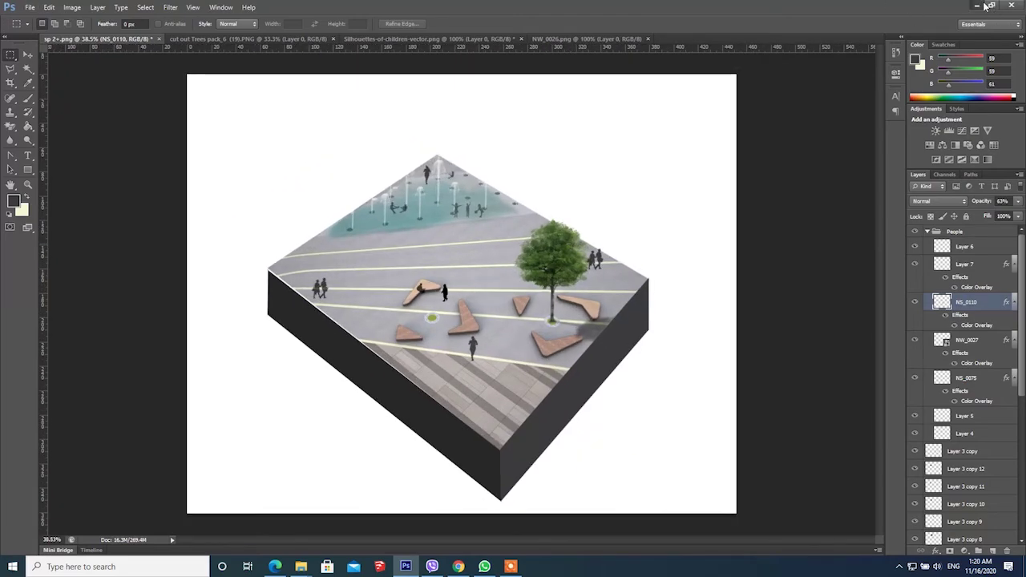
- Place the flying_parrots image from the New folder inside Example above the tree, scaled to about 4.8%, and commit it
{"action": "left_click", "coordinate": [980, 6]}
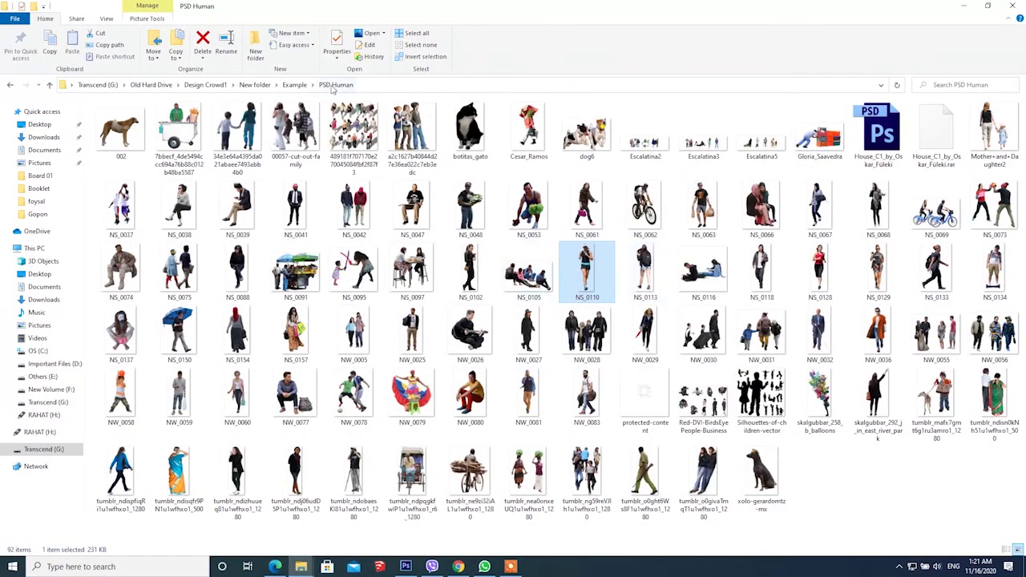
{"action": "left_click", "coordinate": [295, 84]}
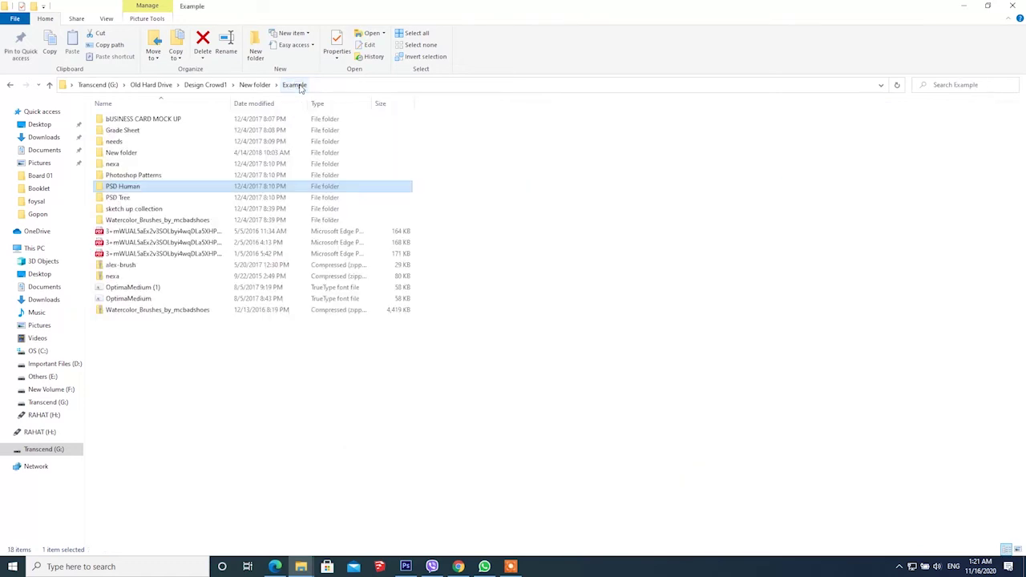
{"action": "double_click", "coordinate": [142, 153]}
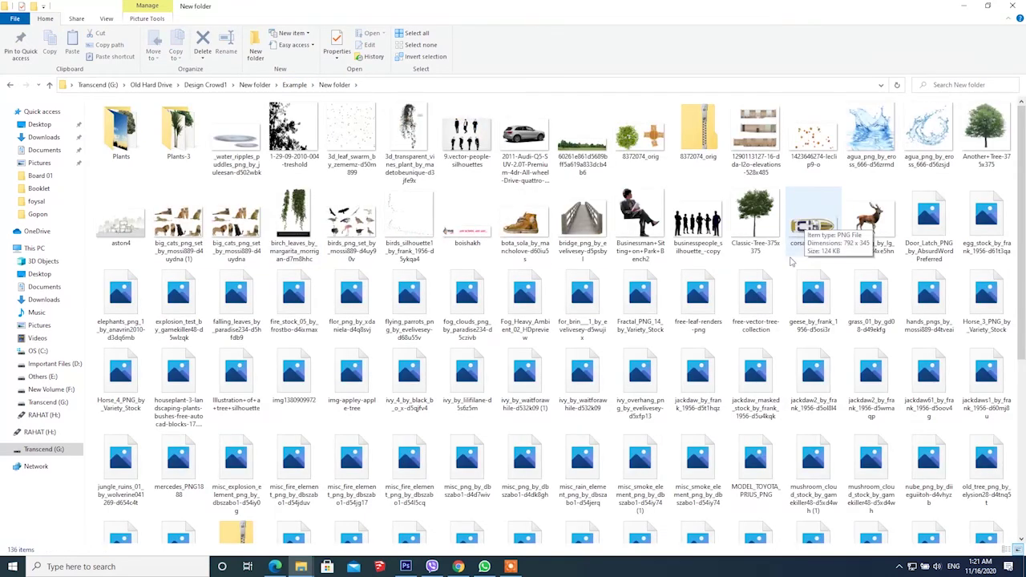
{"action": "left_click_drag", "start_coordinate": [411, 299], "coordinate": [577, 200]}
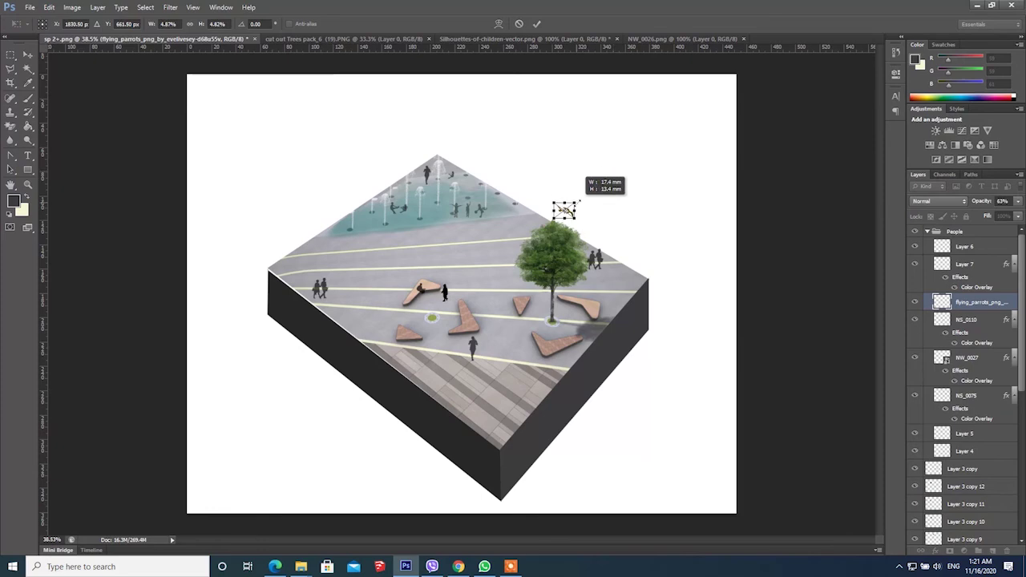
{"action": "left_click", "coordinate": [537, 25]}
{"action": "scroll", "coordinate": [433, 232], "scroll_direction": "down", "scroll_amount": 3}
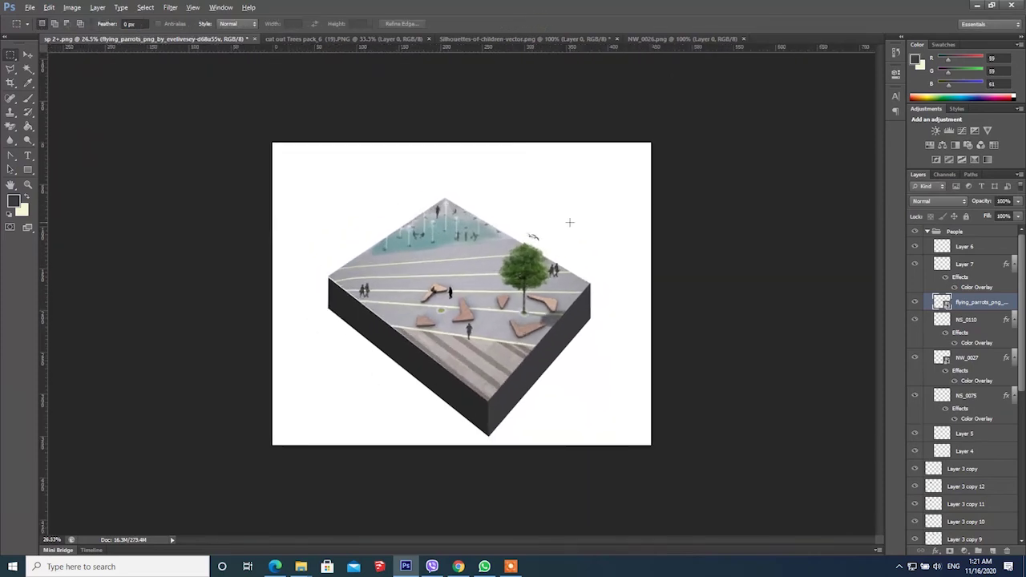
{"action": "key", "text": "ctrl+plus"}
{"action": "left_click", "coordinate": [34, 8]}
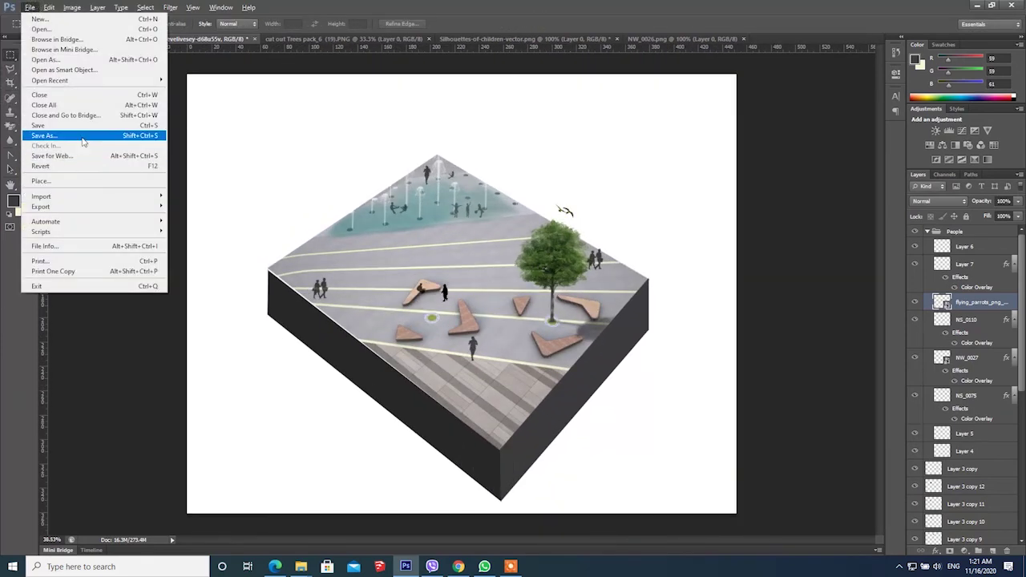
{"action": "left_click", "coordinate": [203, 314]}
- Rotate the Base layer by about 0.22° and nudge it up to close the white gap along the plaza edge, then commit
{"action": "scroll", "coordinate": [203, 314], "scroll_direction": "up", "scroll_amount": 2}
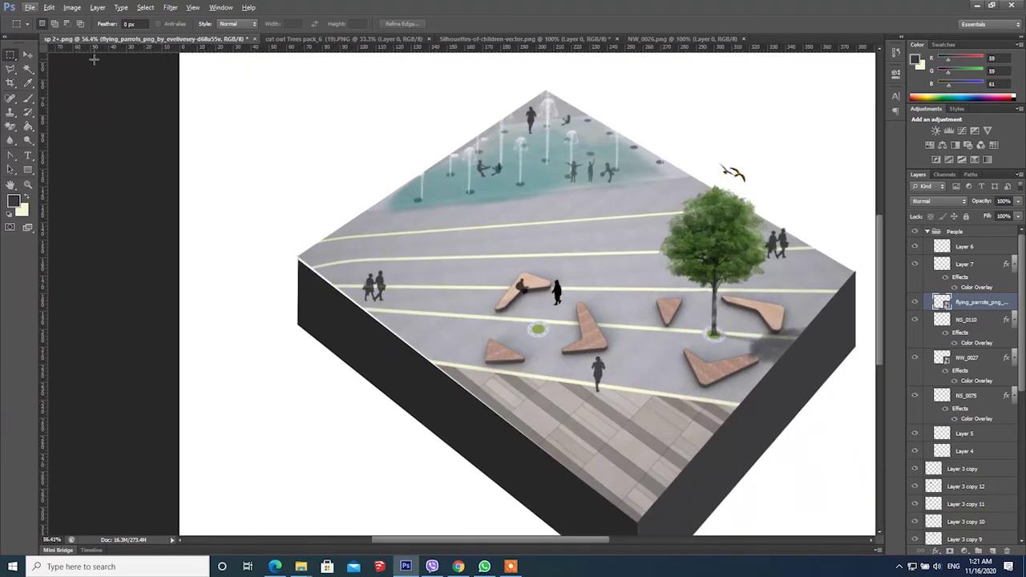
{"action": "left_click", "coordinate": [12, 56]}
{"action": "scroll", "coordinate": [499, 431], "scroll_direction": "up", "scroll_amount": 2}
{"action": "right_click", "coordinate": [499, 429]}
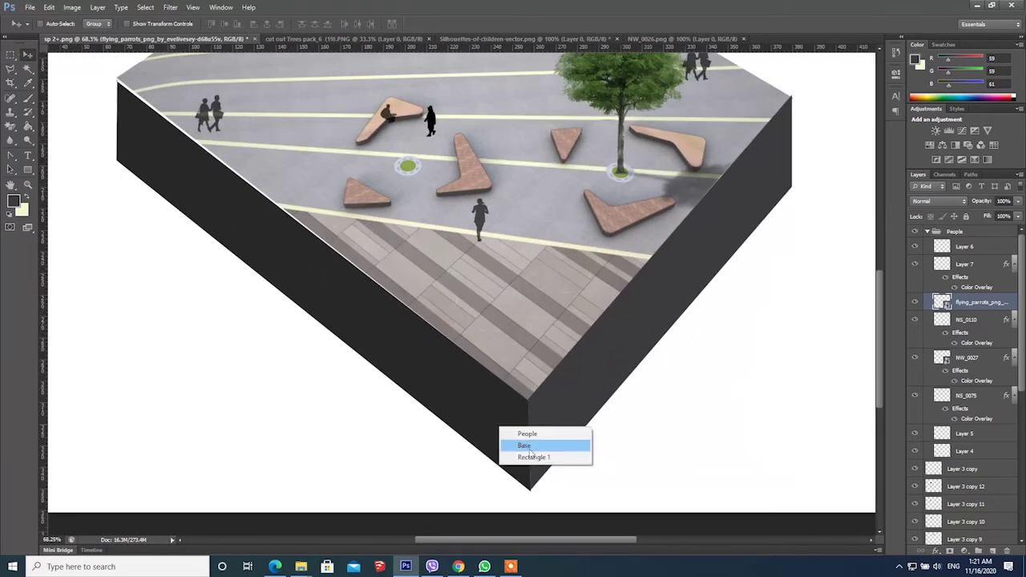
{"action": "left_click", "coordinate": [530, 445]}
{"action": "key", "text": "ctrl+t"}
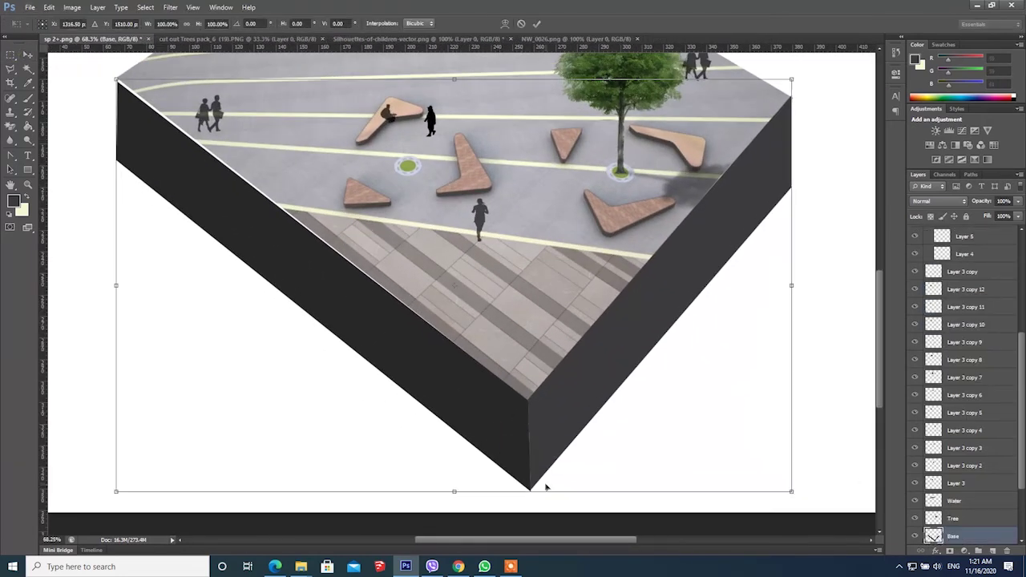
{"action": "left_click_drag", "start_coordinate": [806, 499], "coordinate": [808, 503]}
{"action": "key", "text": "Up"}
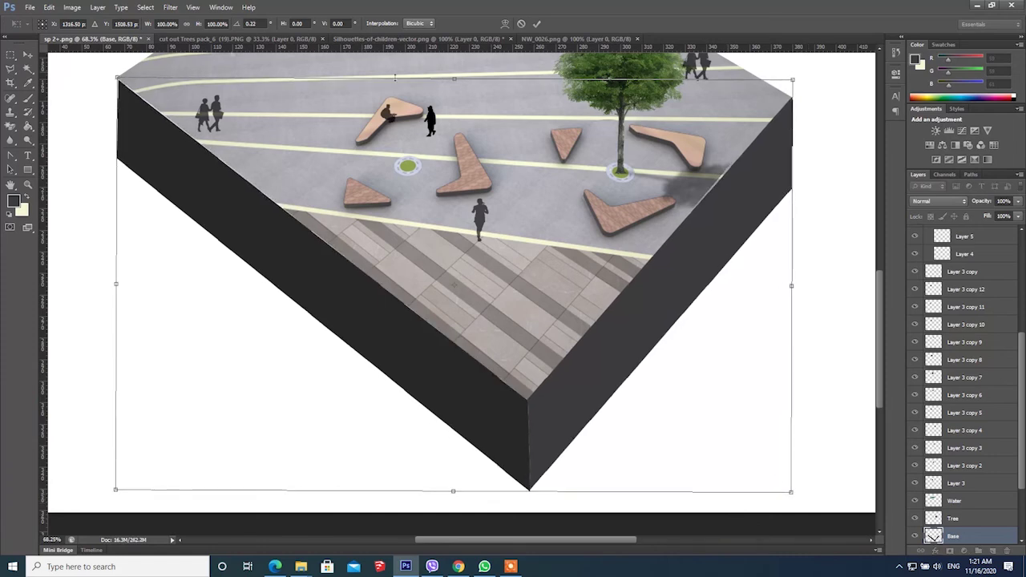
{"action": "left_click", "coordinate": [538, 24]}
- Open the Save As dialog for the sp 2+ document
{"action": "scroll", "coordinate": [269, 128], "scroll_direction": "down", "scroll_amount": 5}
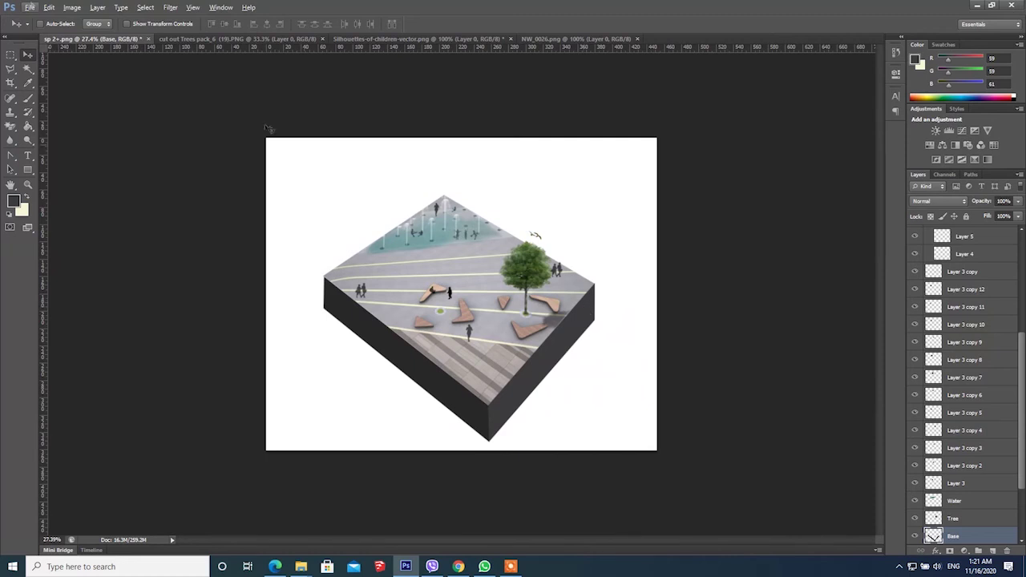
{"action": "left_click", "coordinate": [32, 8]}
{"action": "left_click", "coordinate": [57, 137]}
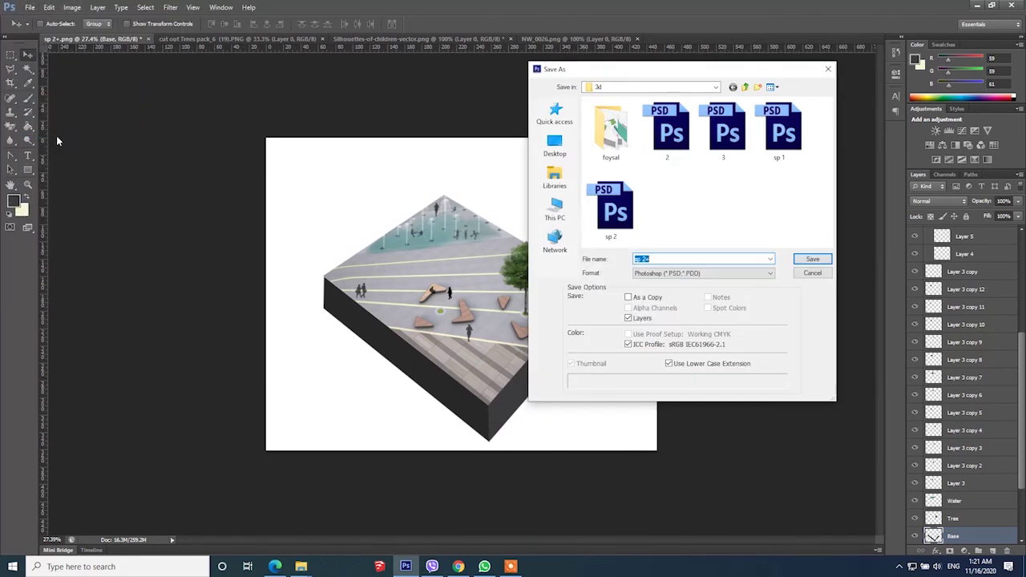